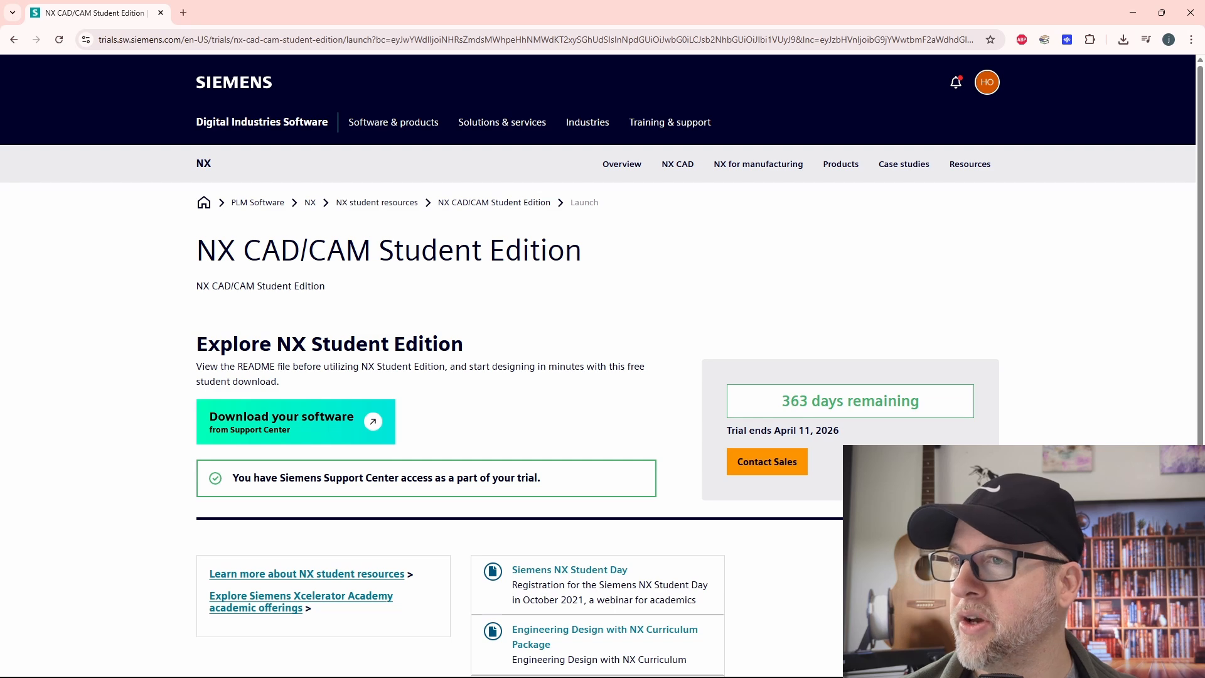
# Review the trial end date and the software download option on the NX CAD/CAM Student Edition page
pyautogui.scroll(-1, 788, 333)
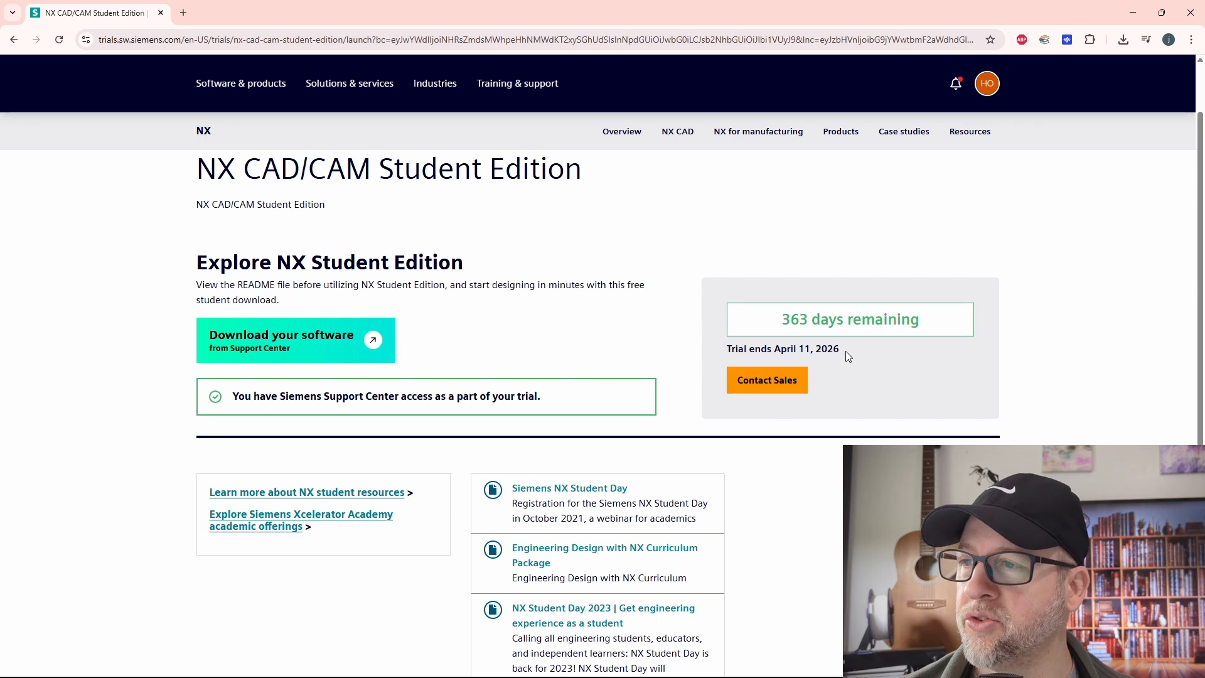
pyautogui.moveTo(845, 352); pyautogui.dragTo(780, 350)
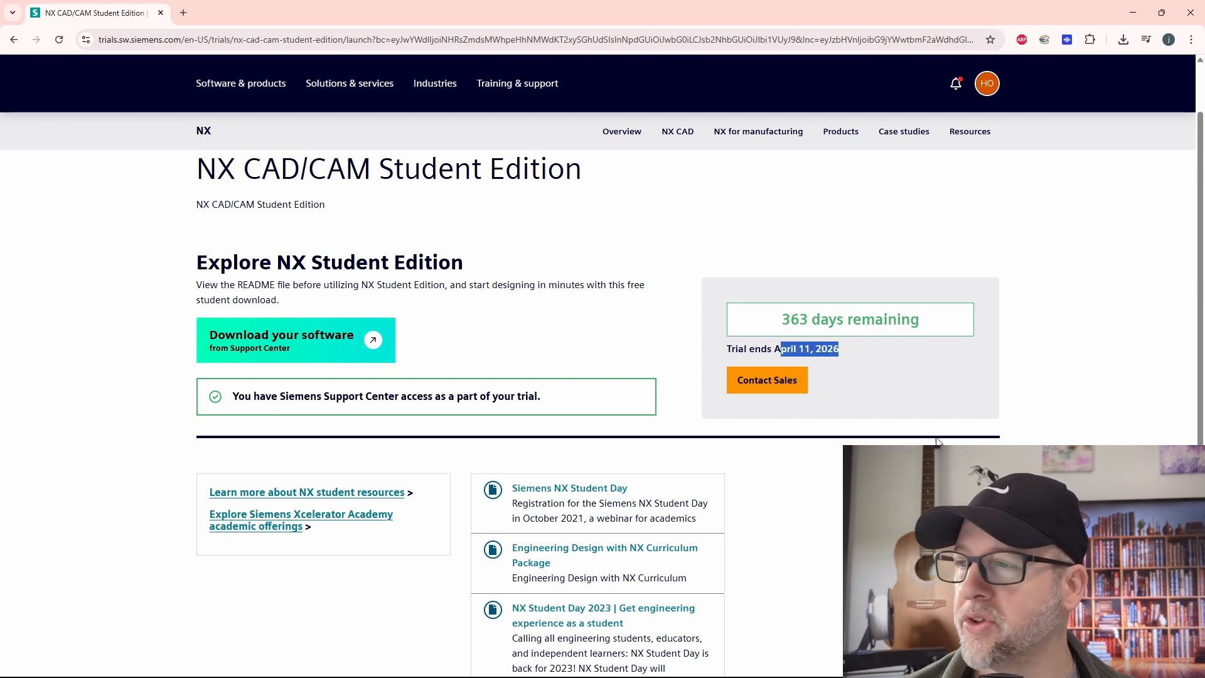
pyautogui.click(869, 458)
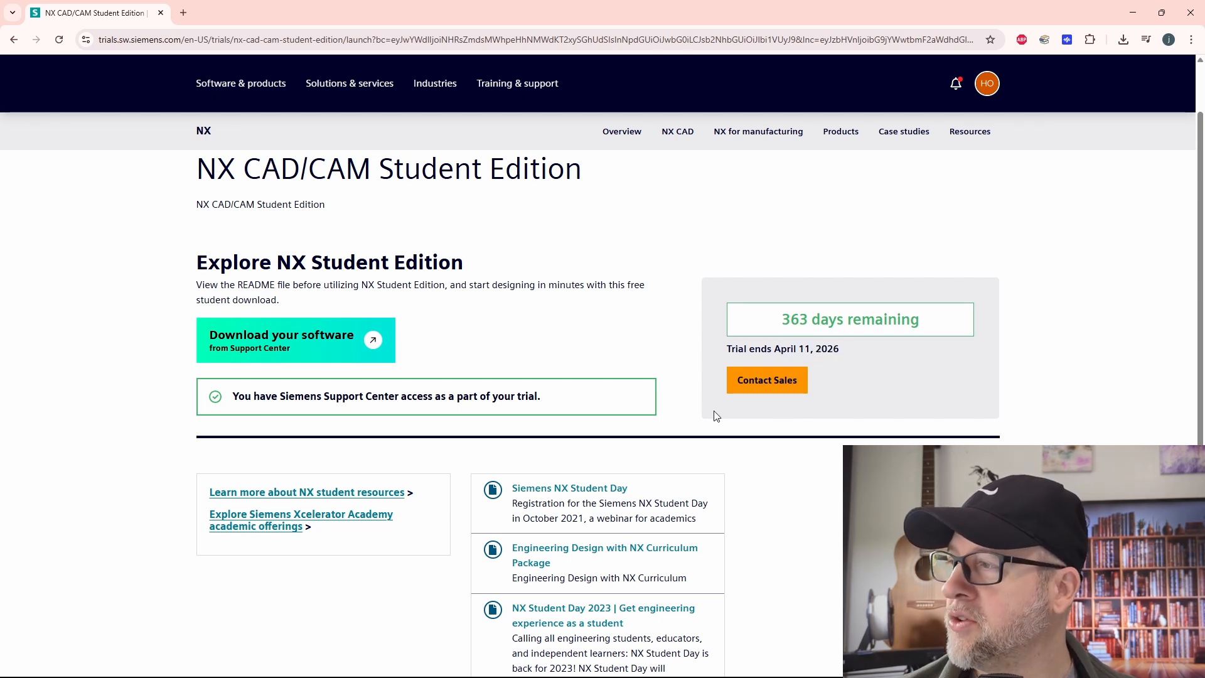
pyautogui.click(312, 352)
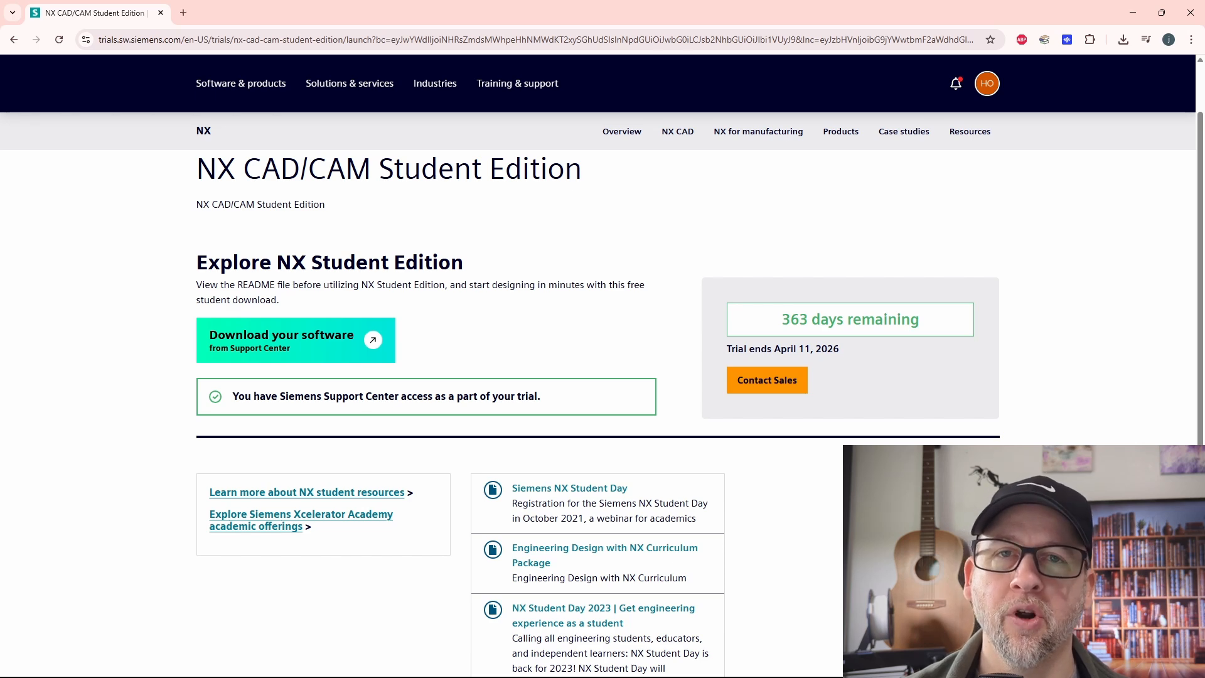
pyautogui.scroll(-5, 602, 395)
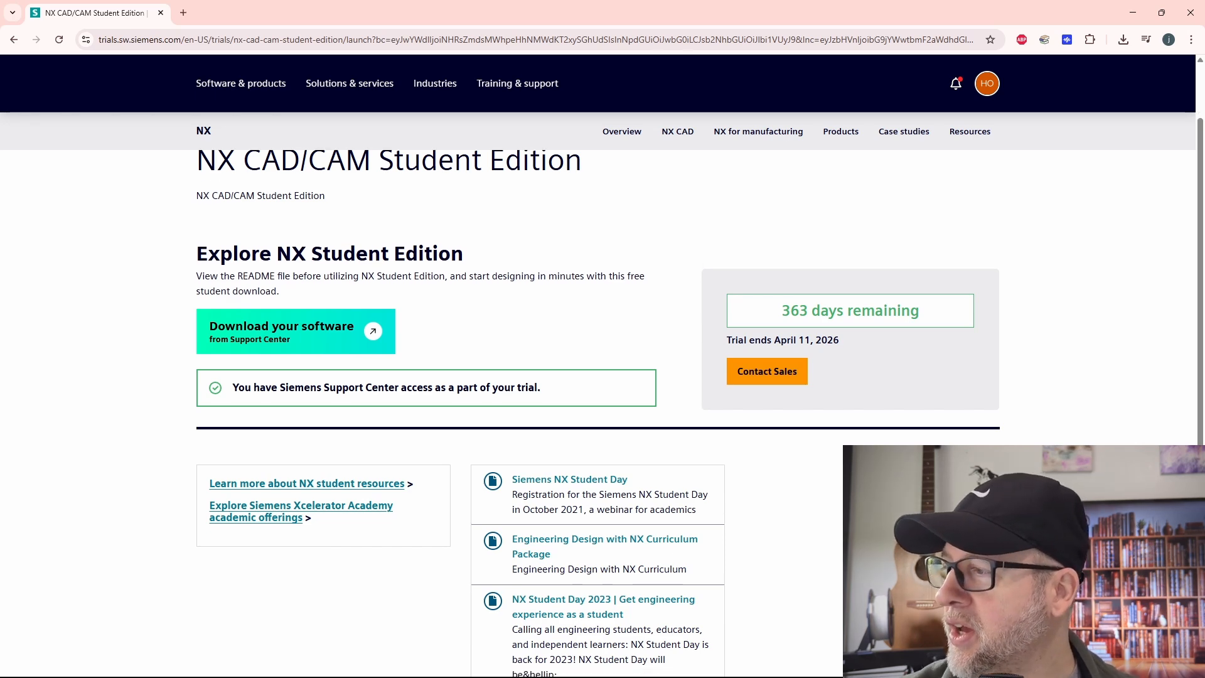
pyautogui.scroll(4, 603, 395)
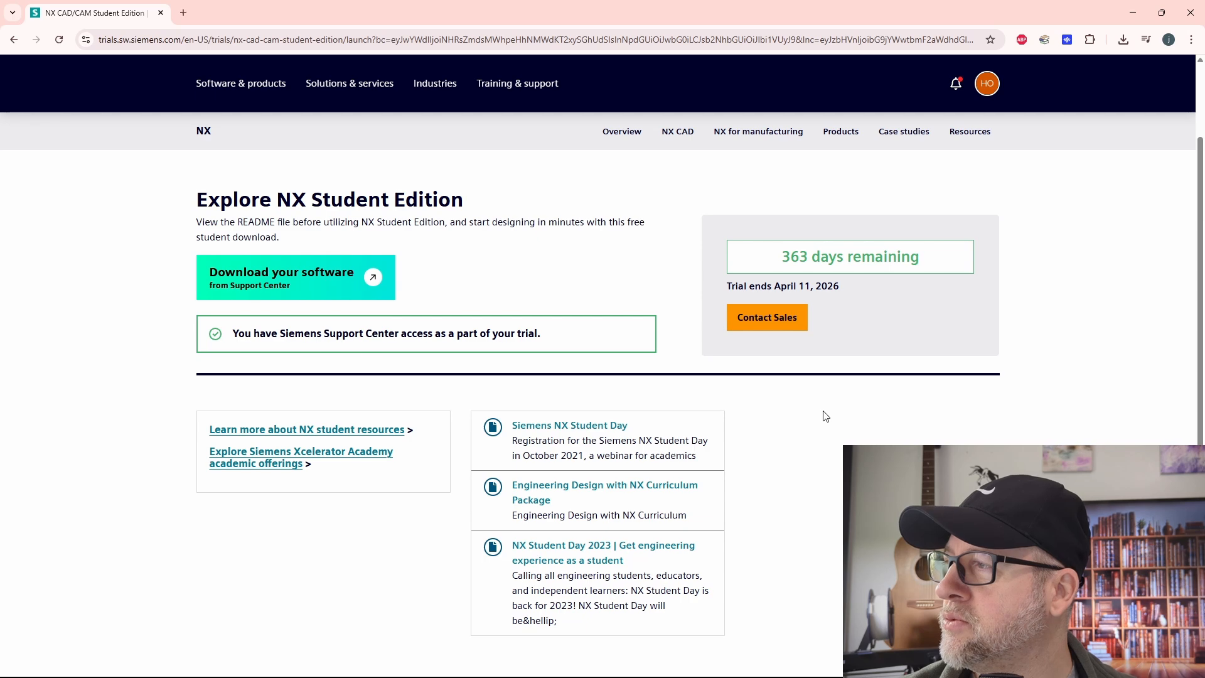
pyautogui.moveTo(277, 200); pyautogui.dragTo(463, 199)
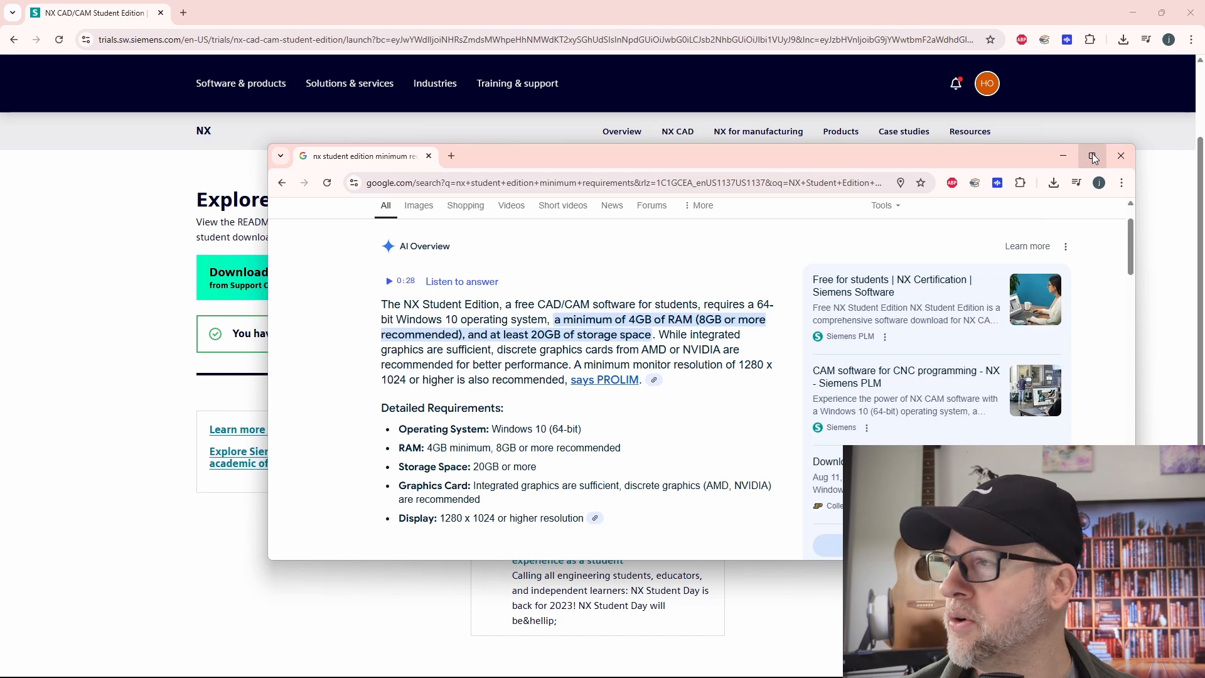
# Read the NX Student Edition minimum system requirements in the Google results, covering operating system, RAM, storage, graphics card and display
pyautogui.click(1092, 155)
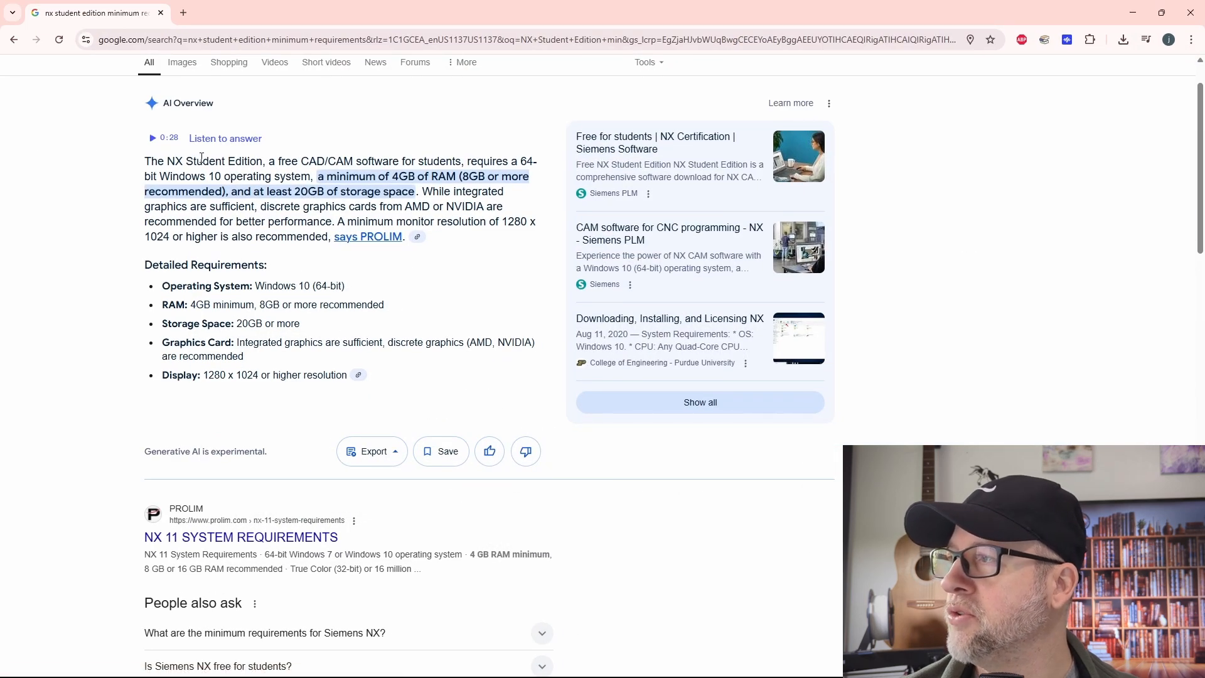
pyautogui.moveTo(285, 162); pyautogui.dragTo(309, 176)
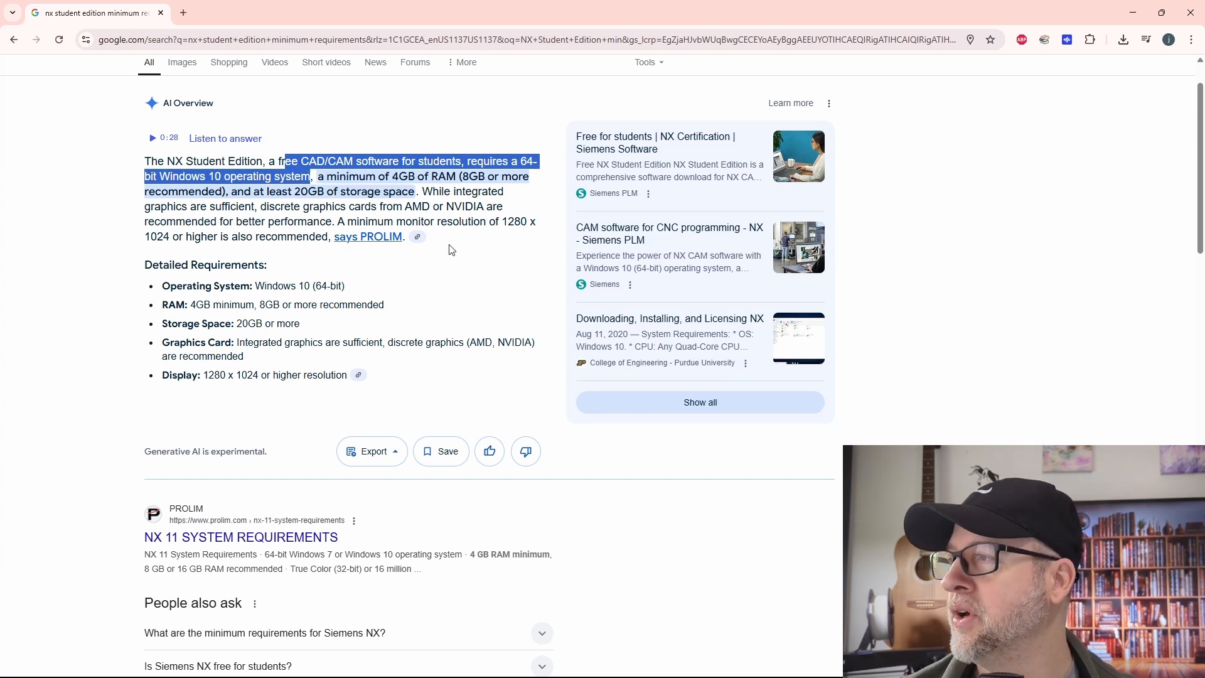
pyautogui.click(387, 182)
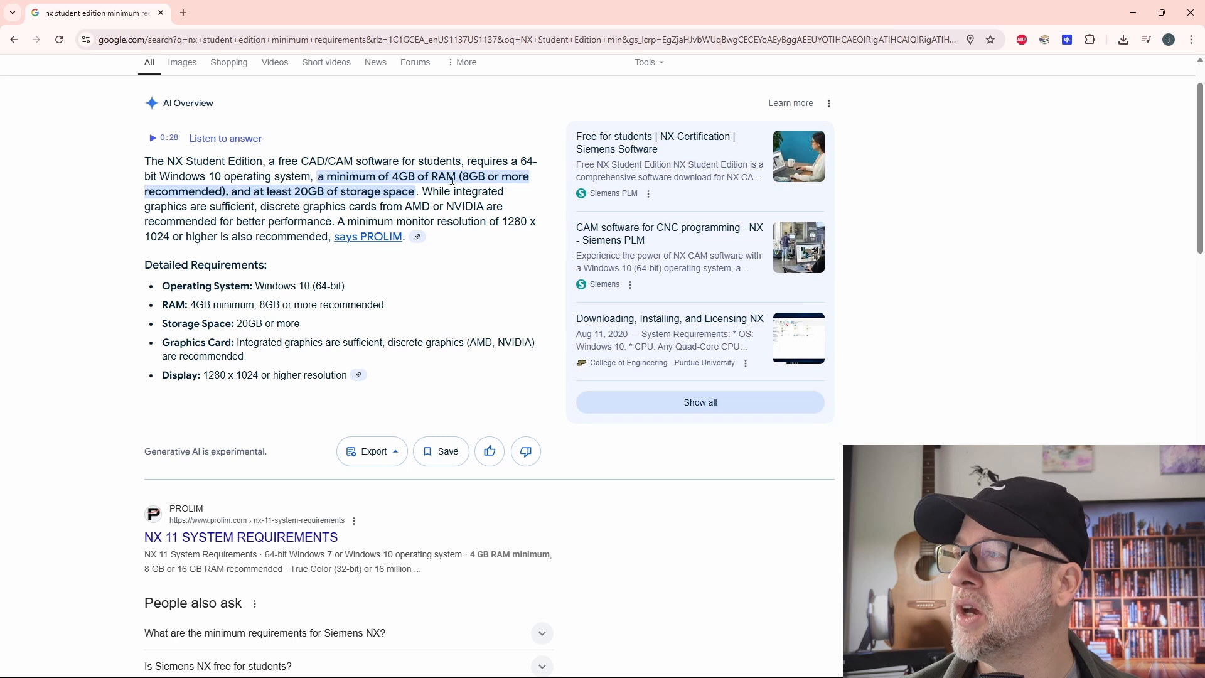
pyautogui.moveTo(452, 180); pyautogui.dragTo(405, 196)
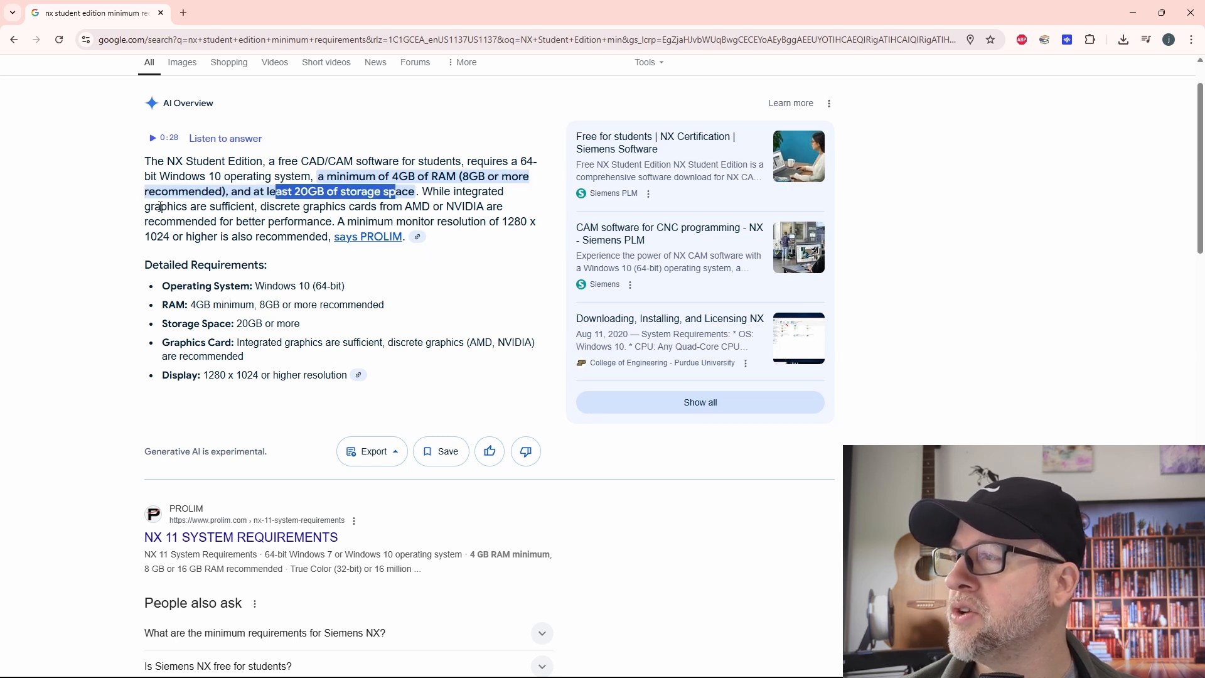
pyautogui.moveTo(191, 207); pyautogui.dragTo(521, 252)
pyautogui.scroll(-1, 477, 364)
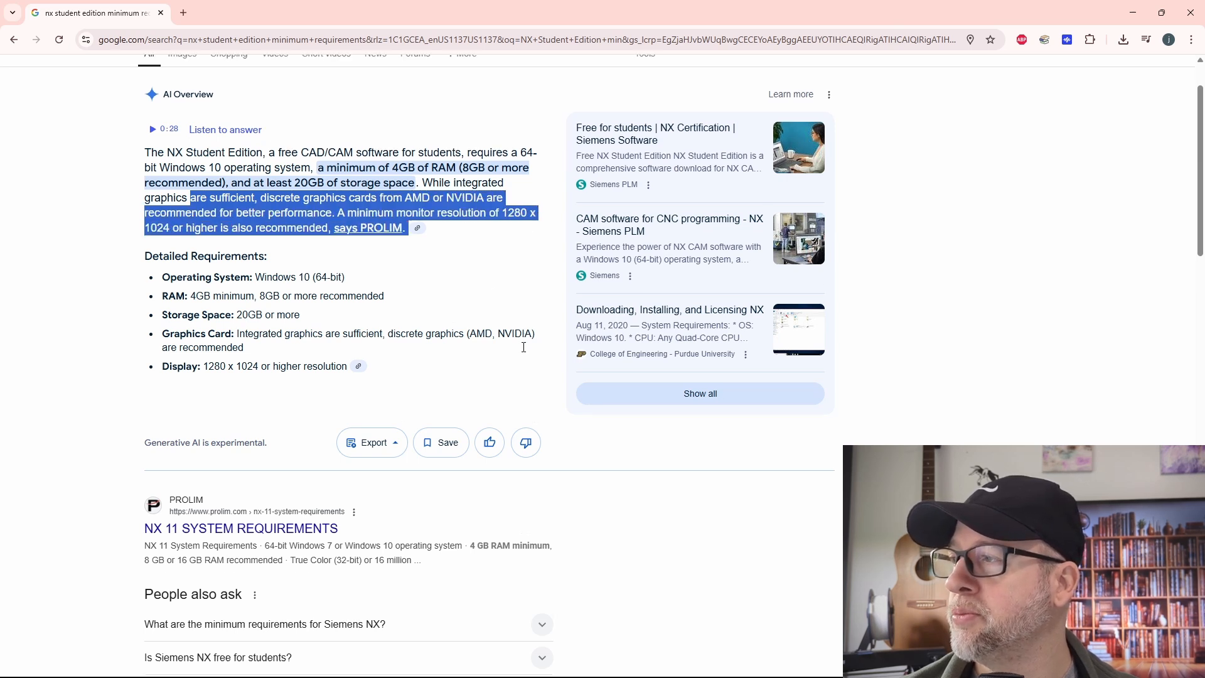
pyautogui.scroll(-1, 530, 404)
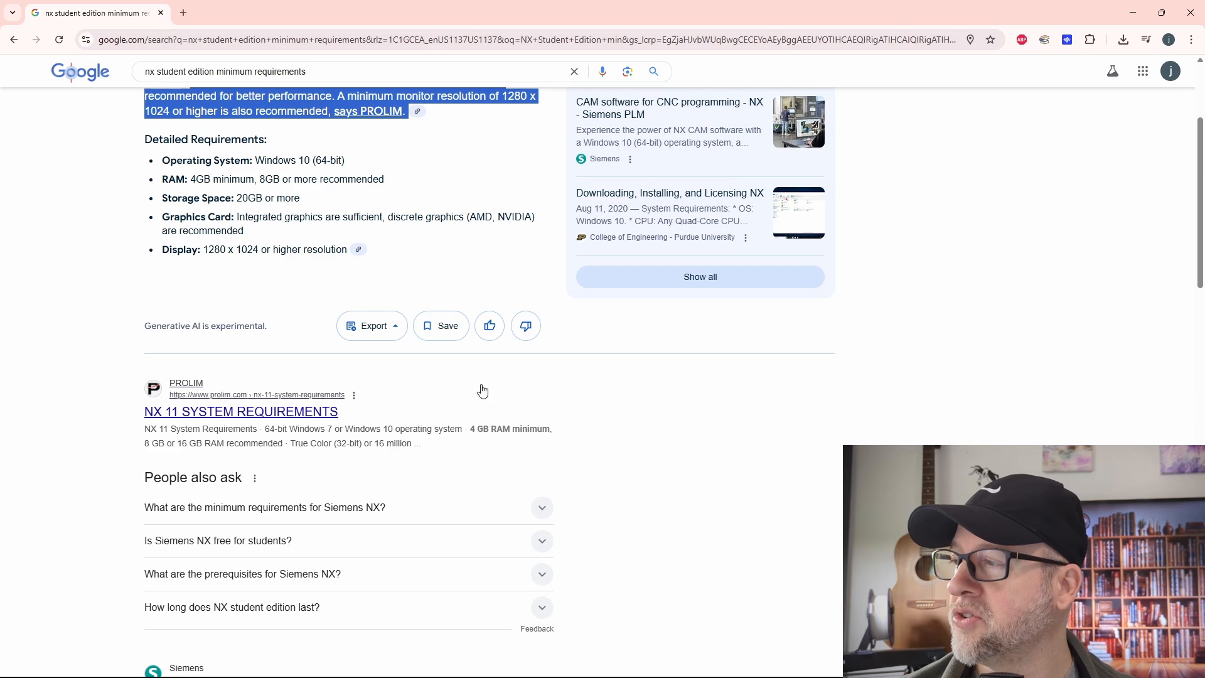
pyautogui.scroll(3, 608, 389)
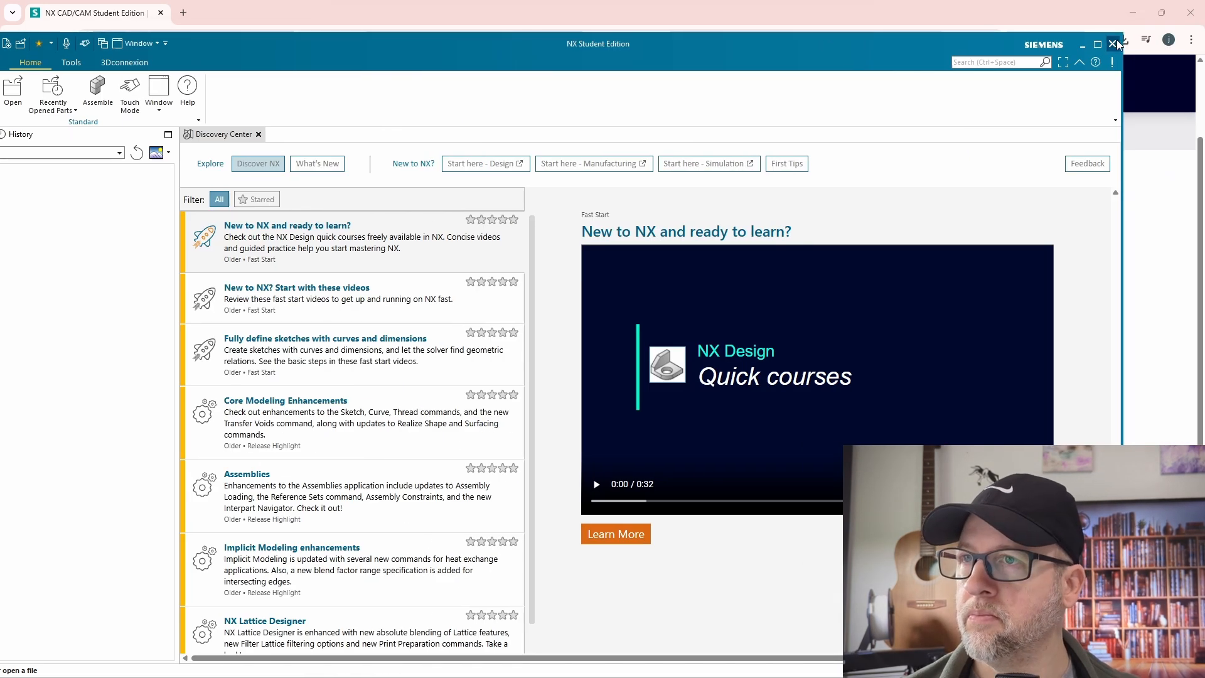
# Switch to NX Student Edition and create a new part, model1.prt, from the Model template in millimeters
pyautogui.click(1115, 44)
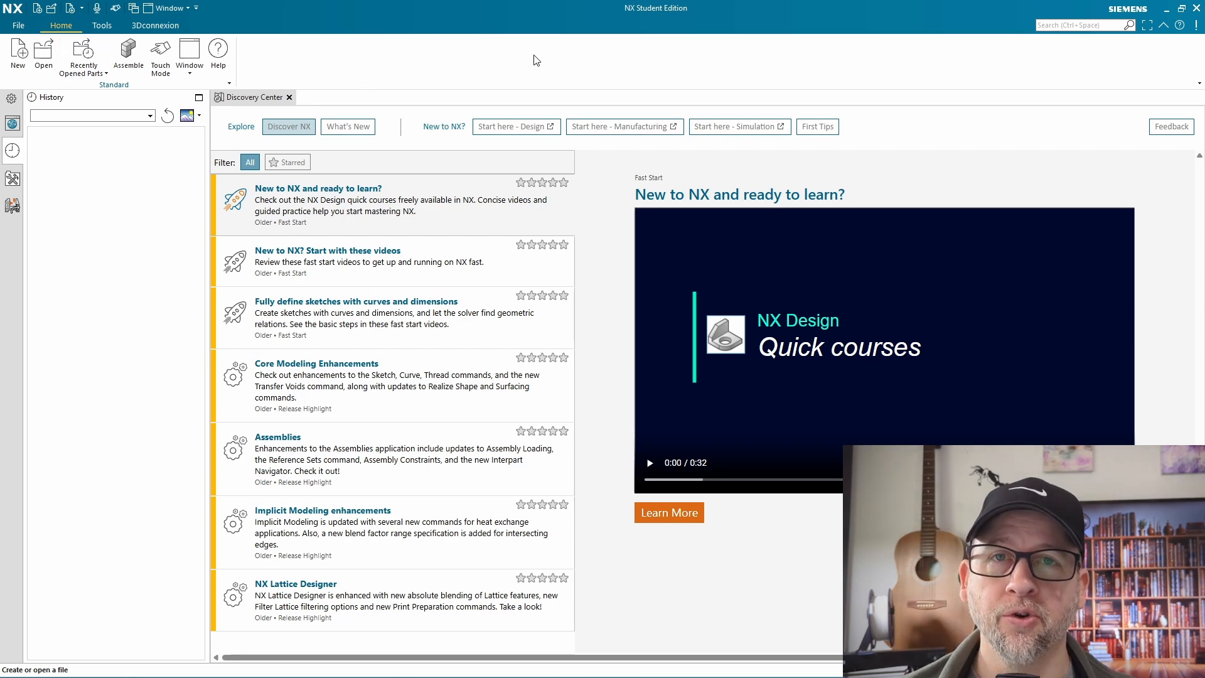
pyautogui.click(18, 25)
pyautogui.click(28, 44)
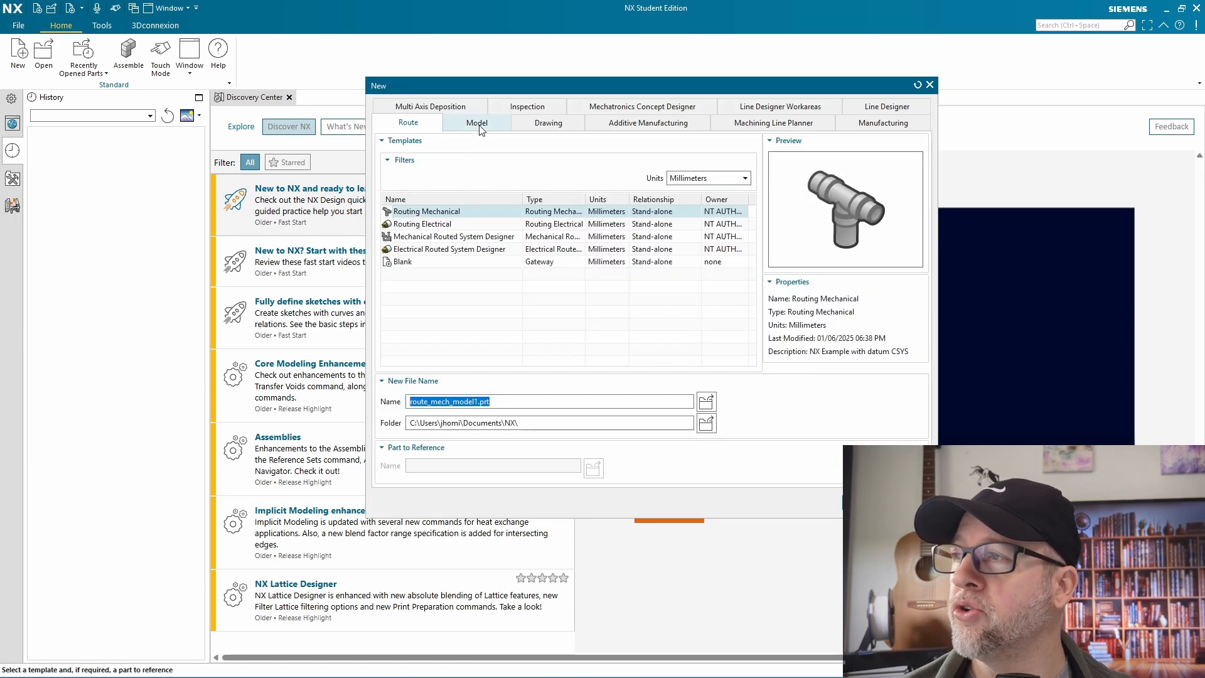
pyautogui.click(478, 125)
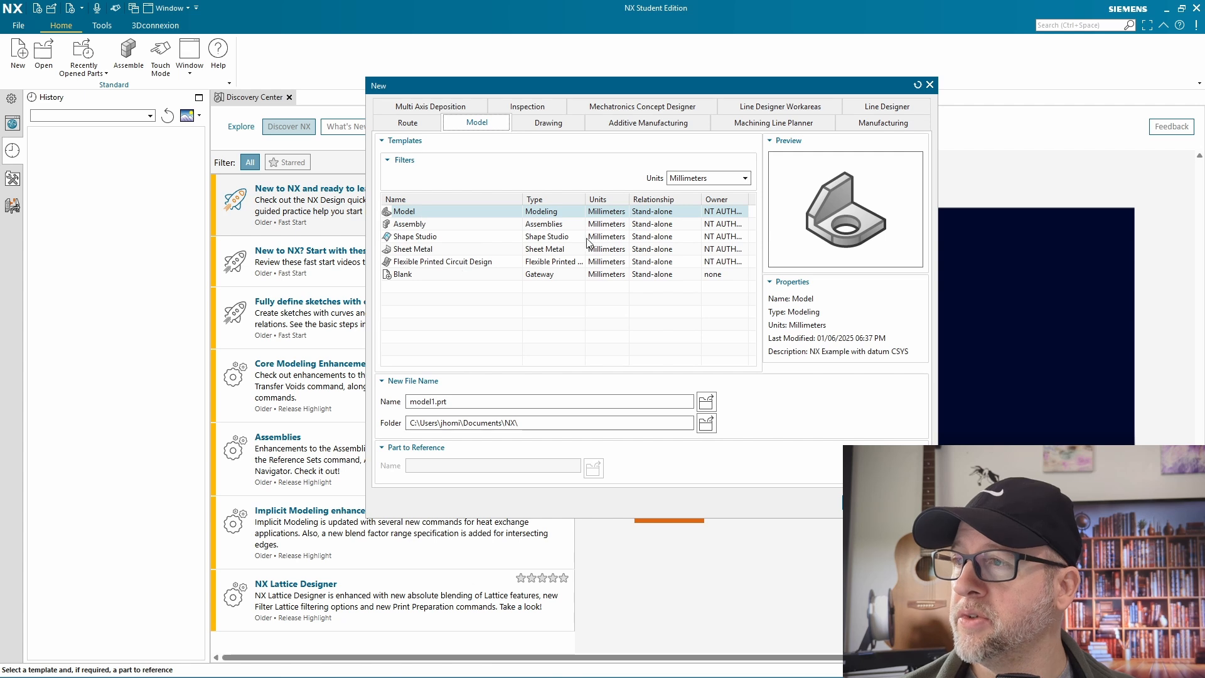
pyautogui.click(696, 180)
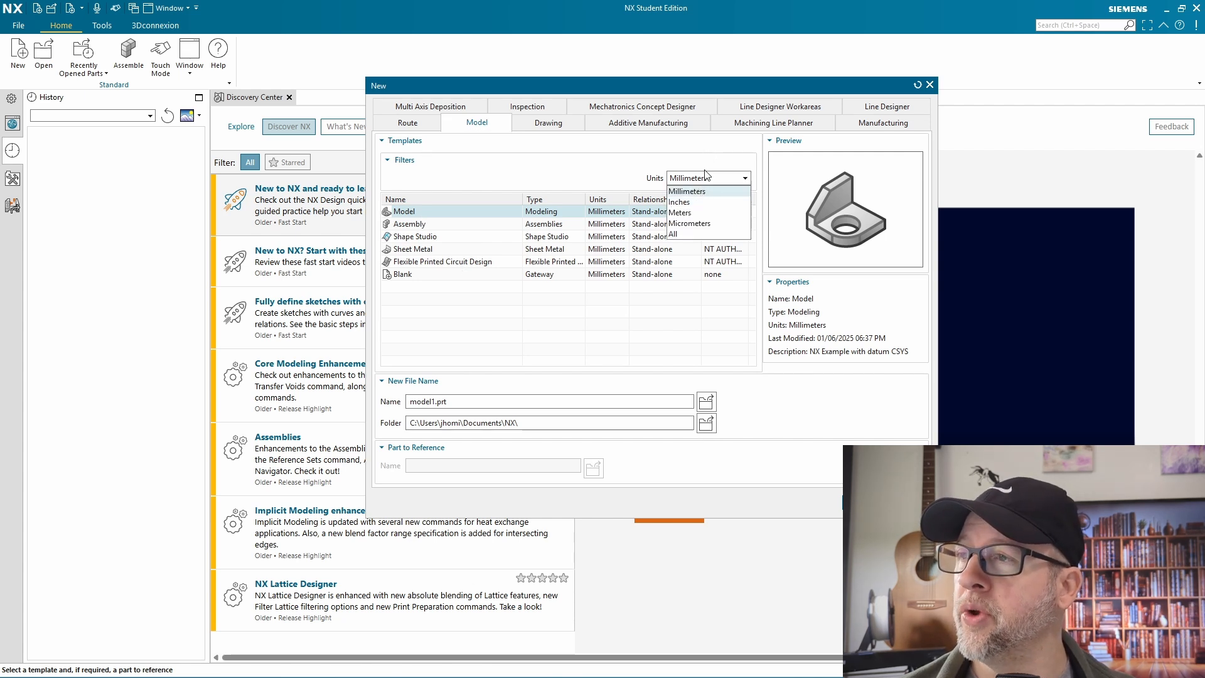
pyautogui.click(708, 177)
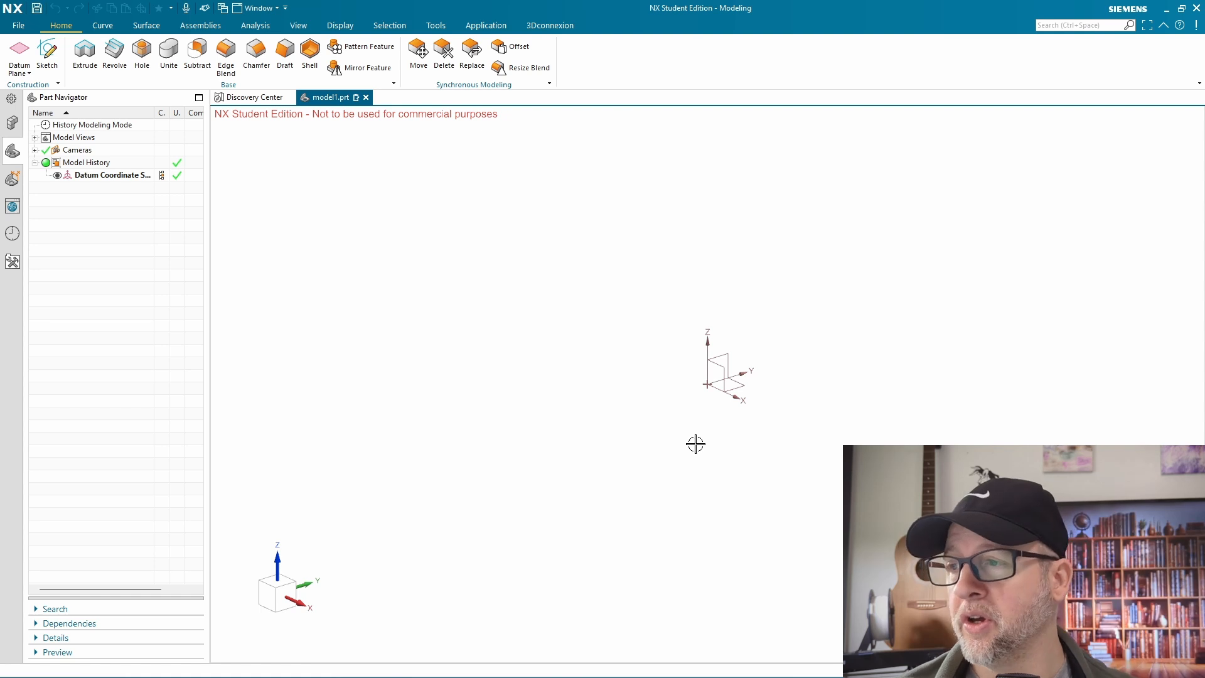
# Orbit, pan and zoom around the datum coordinate system to examine it from different angles
pyautogui.moveTo(695, 444); pyautogui.dragTo(707, 417, button='middle')
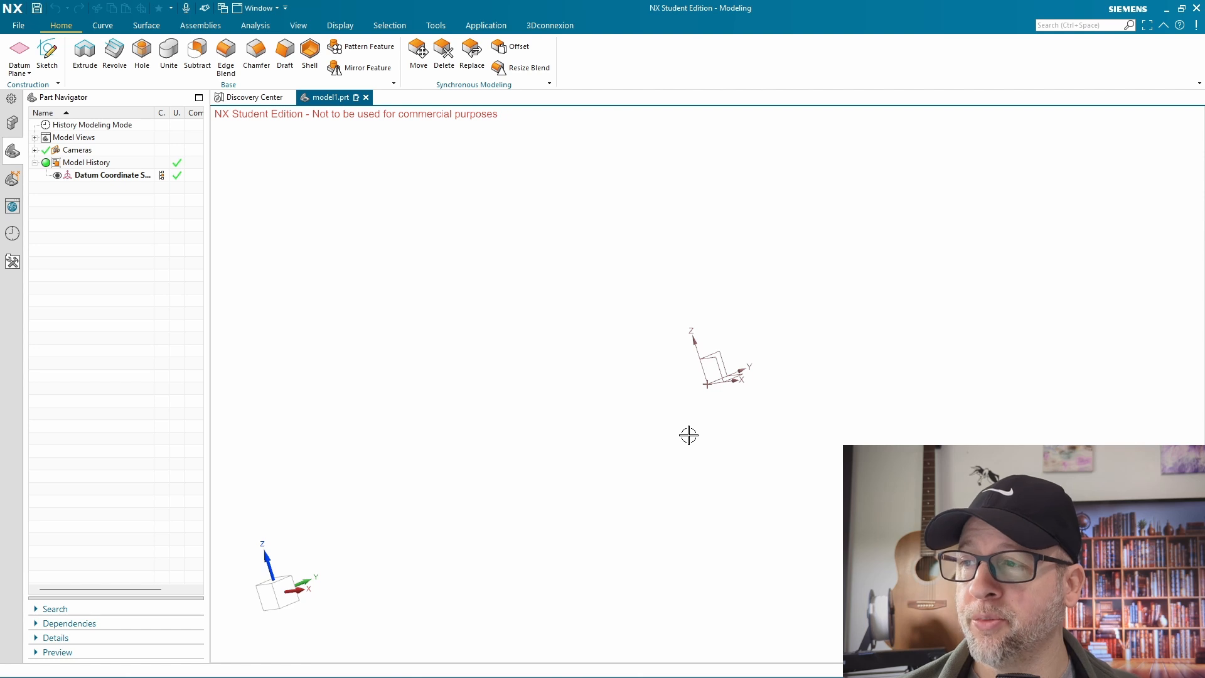
pyautogui.keyDown('shift'); pyautogui.moveTo(688, 435); pyautogui.dragTo(760, 422, button='middle'); pyautogui.keyUp('shift')
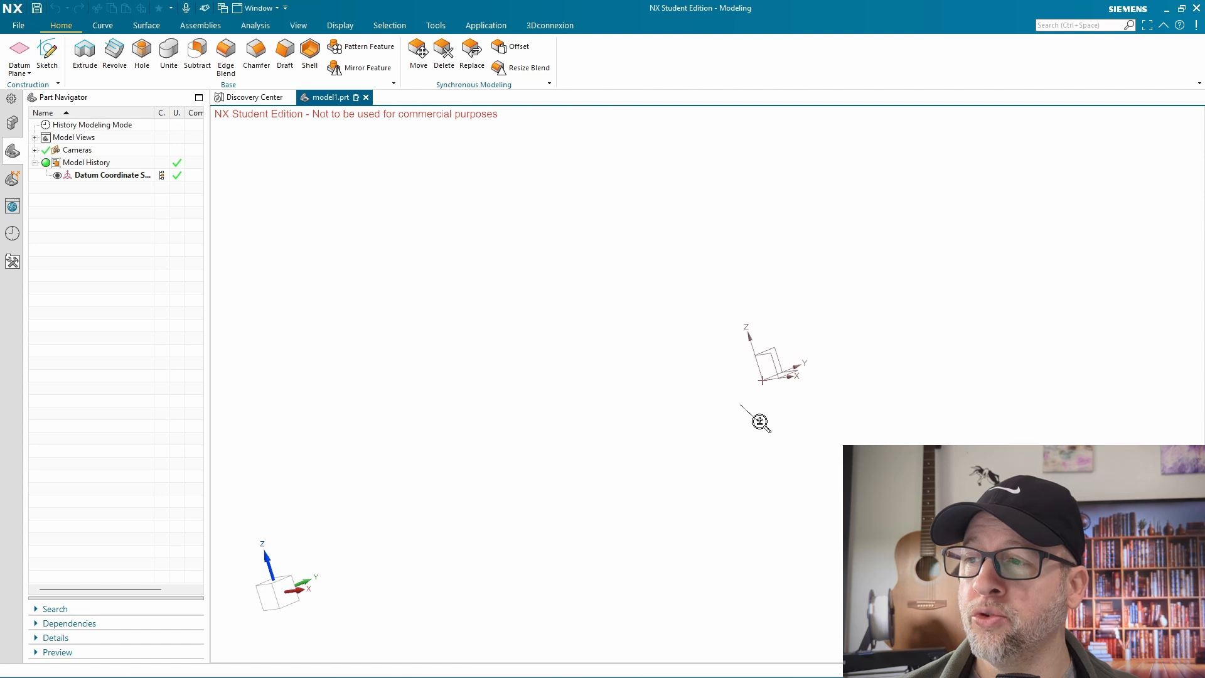
pyautogui.moveTo(807, 365)
pyautogui.keyDown('shift'); pyautogui.mouseDown(button='middle')
pyautogui.moveTo(782, 387)
pyautogui.moveTo(799, 385)
pyautogui.mouseUp(button='middle'); pyautogui.keyUp('shift')
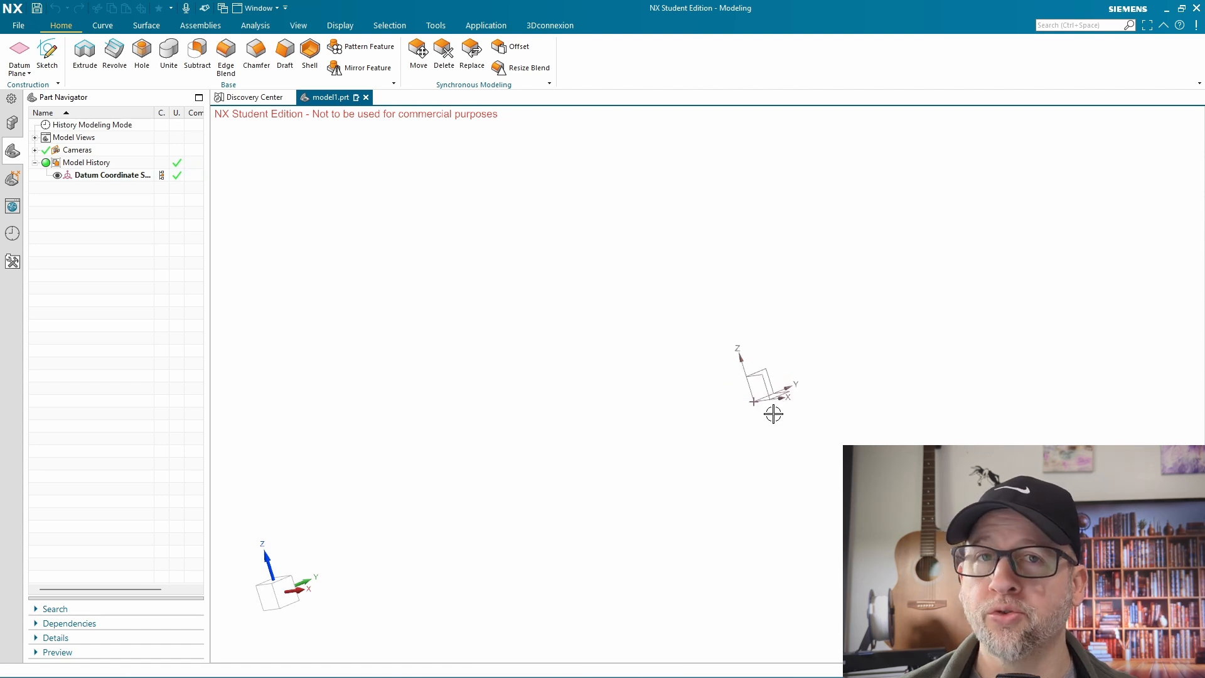
pyautogui.scroll(-2, 773, 414)
pyautogui.scroll(4, 774, 413)
pyautogui.scroll(-1, 773, 413)
pyautogui.scroll(1, 773, 413)
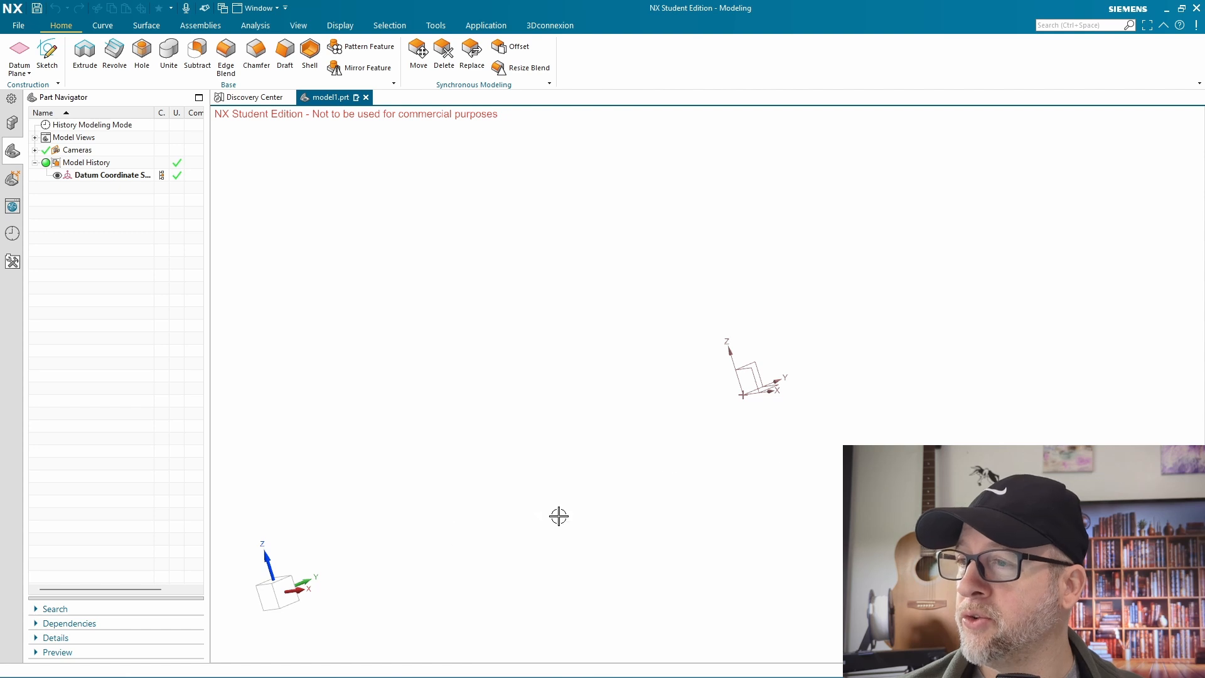
# Orient the view to the front and start a new on-plane sketch on the default XY plane
pyautogui.click(270, 596)
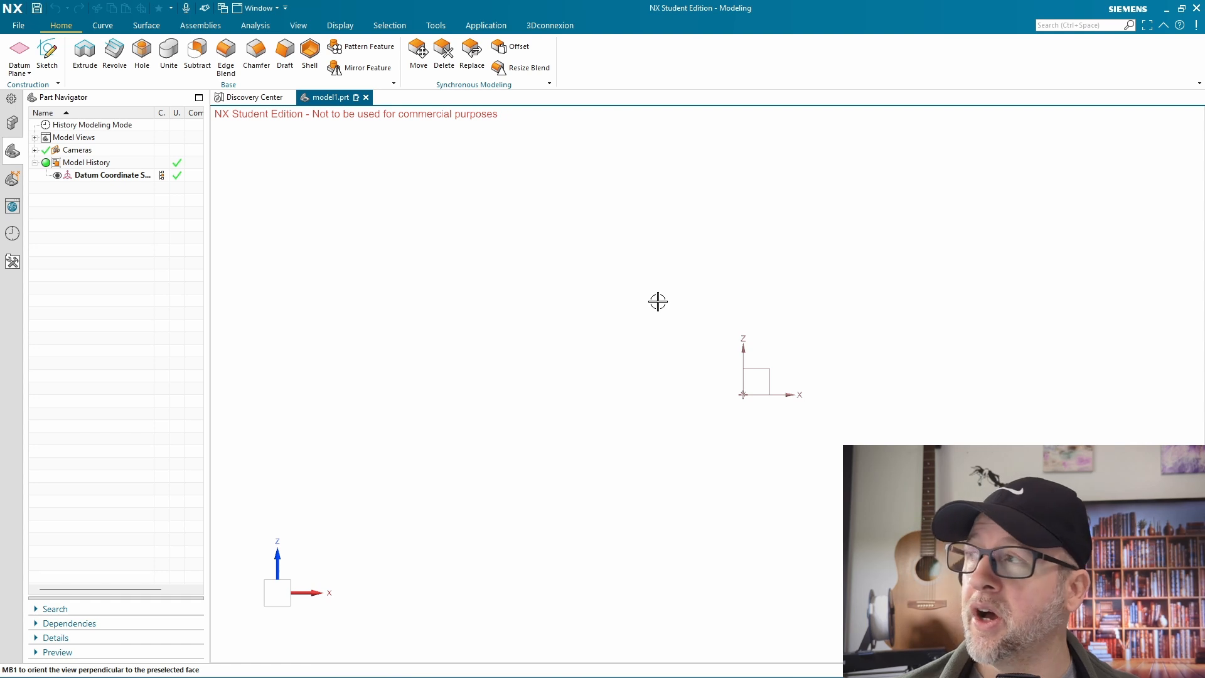
pyautogui.click(47, 50)
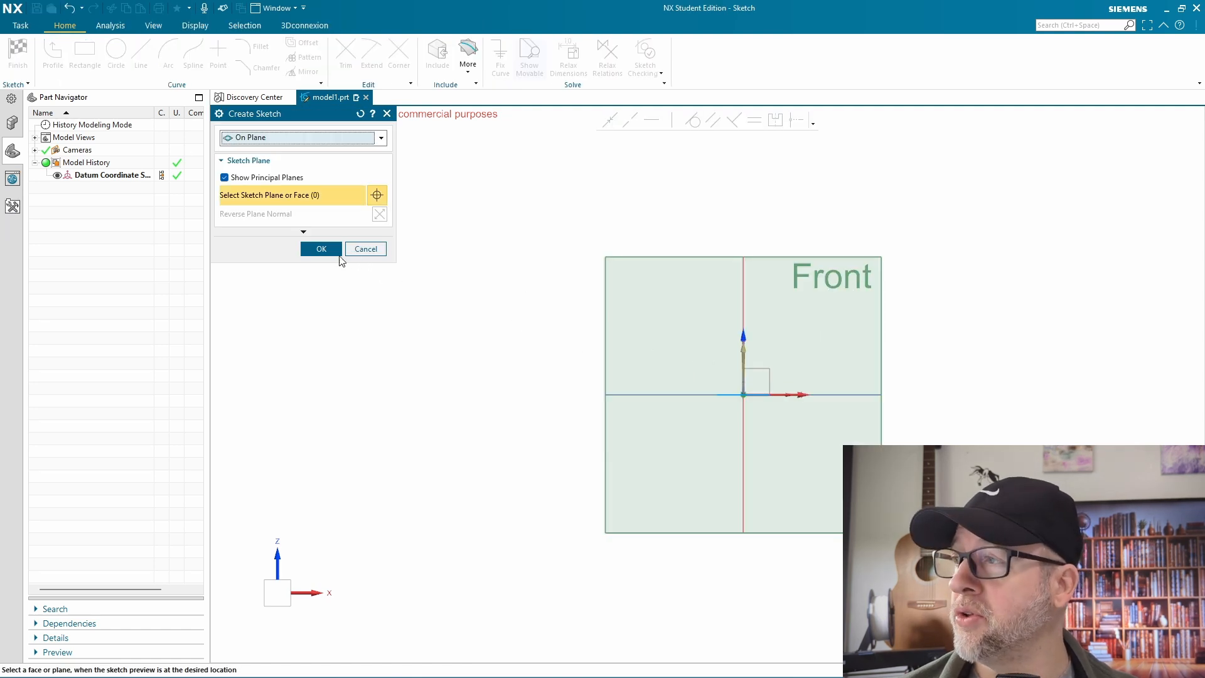
pyautogui.click(321, 249)
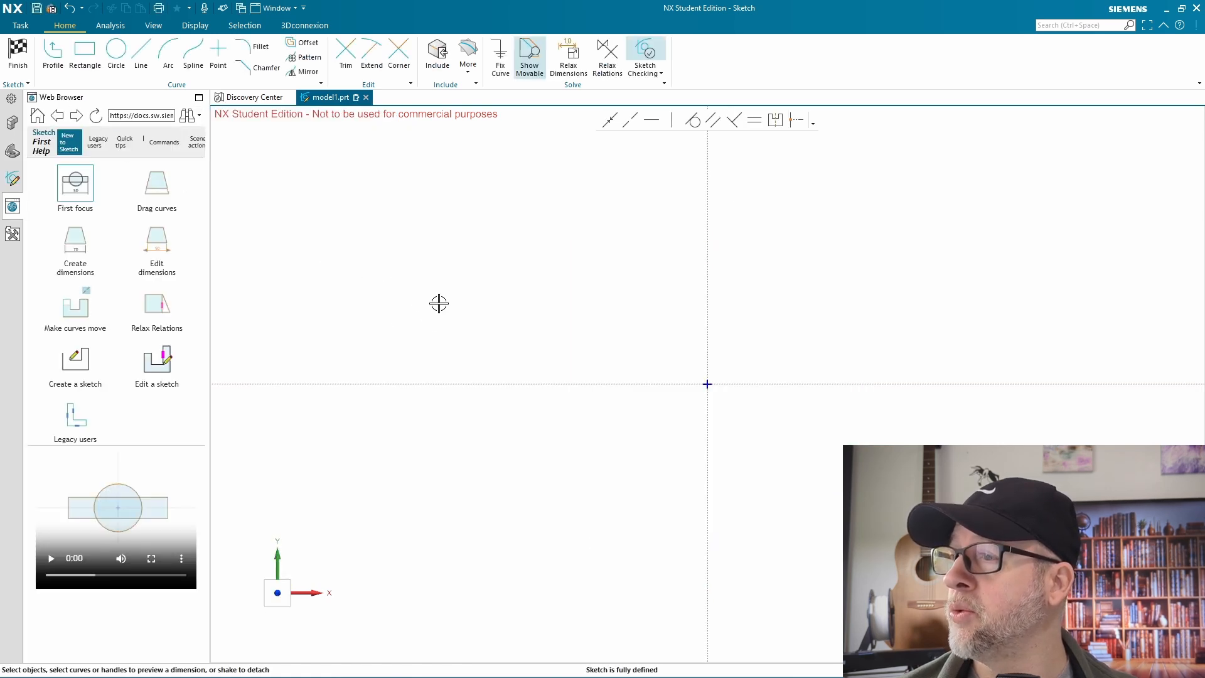
# Look over the sketch help for legacy users and bring the part's model history back into view
pyautogui.scroll(-2, 614, 372)
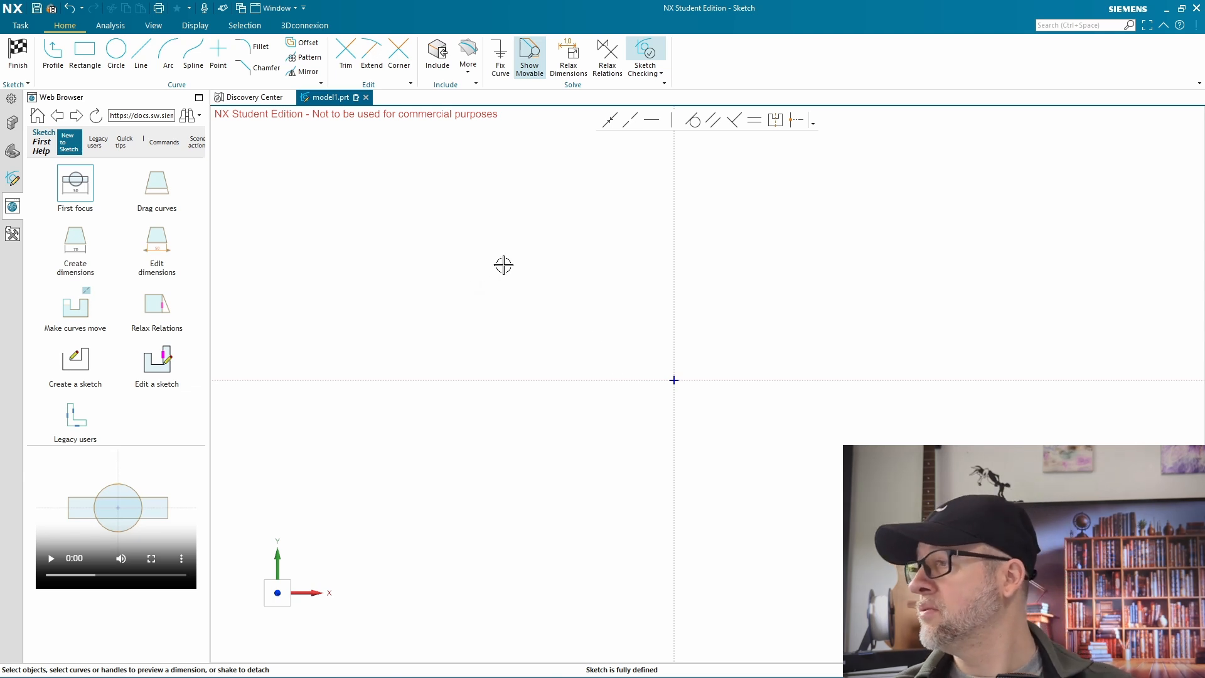
pyautogui.click(71, 426)
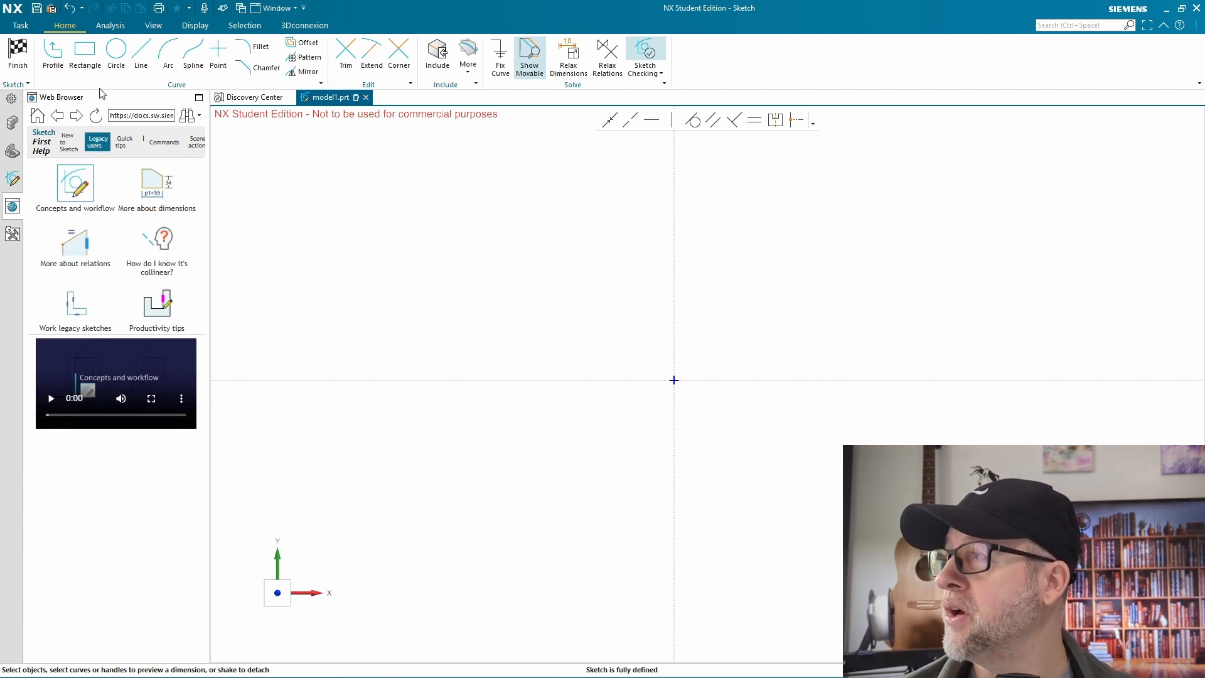
pyautogui.click(12, 124)
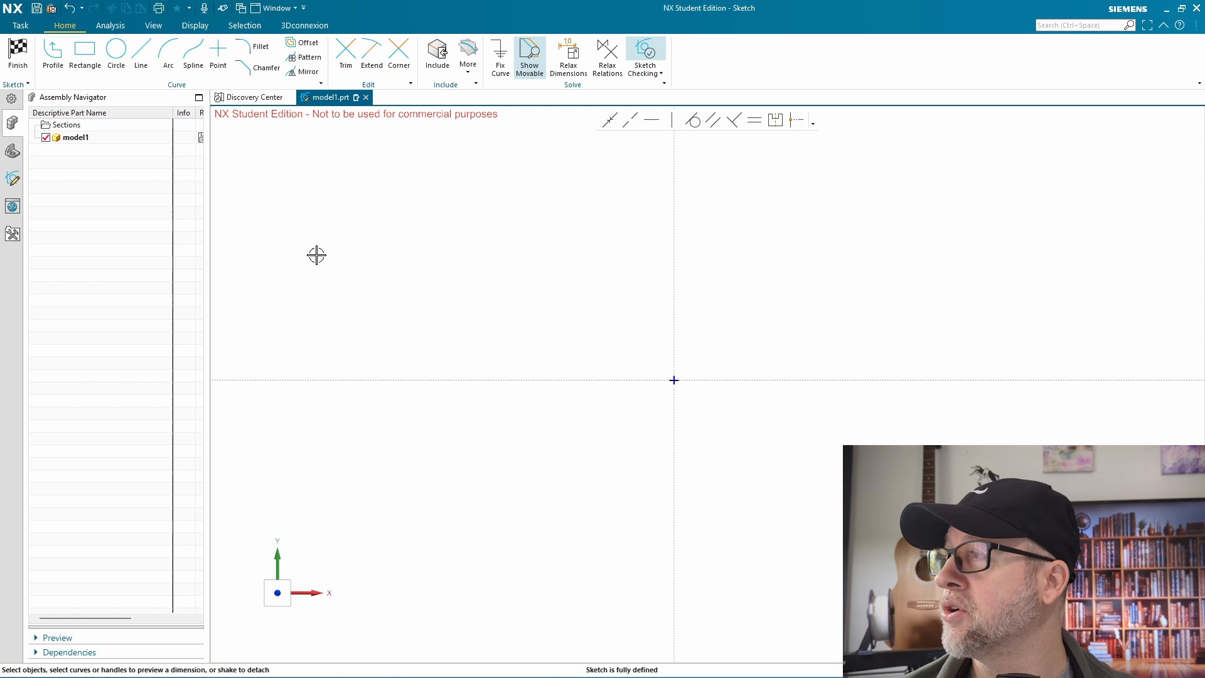
pyautogui.click(6, 152)
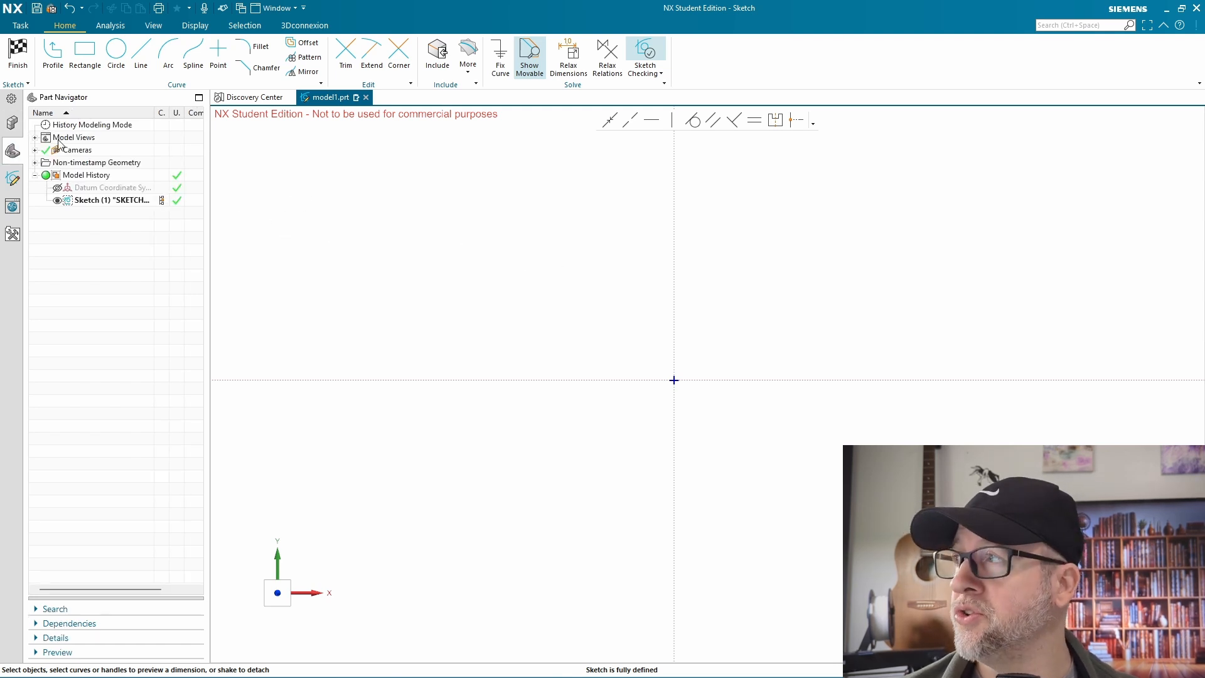
# Draw a two-point rectangle in the first quadrant with its lower-left corner on the sketch origin
pyautogui.click(85, 53)
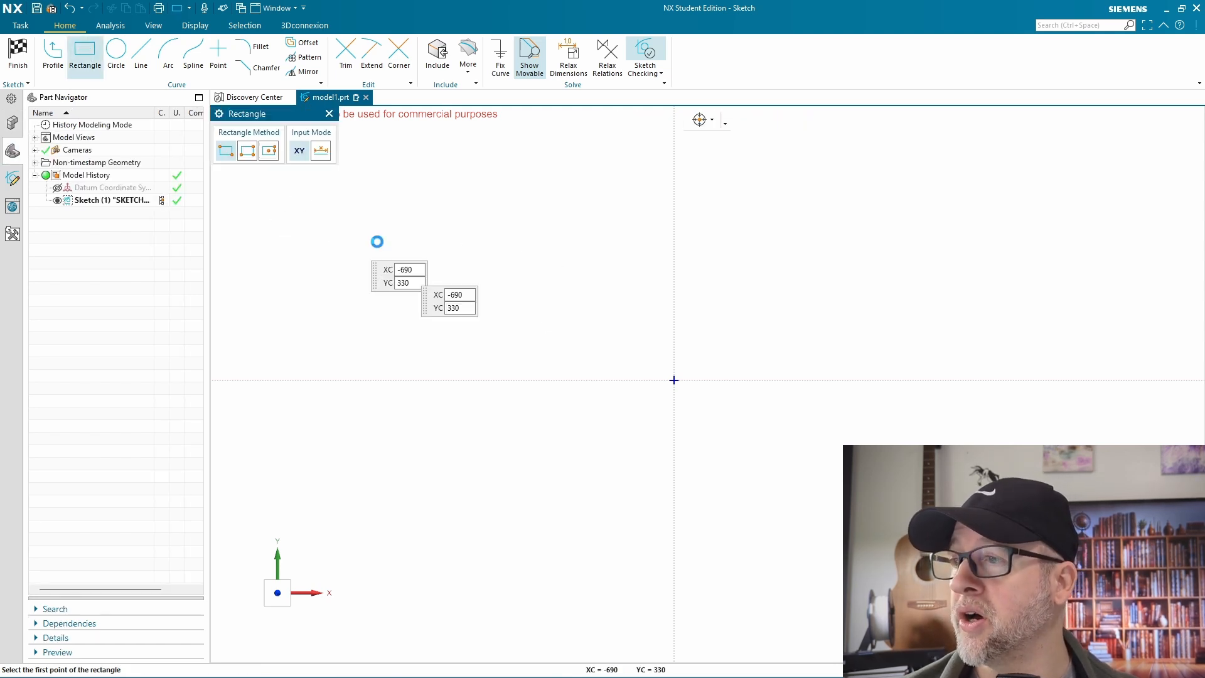
pyautogui.click(673, 381)
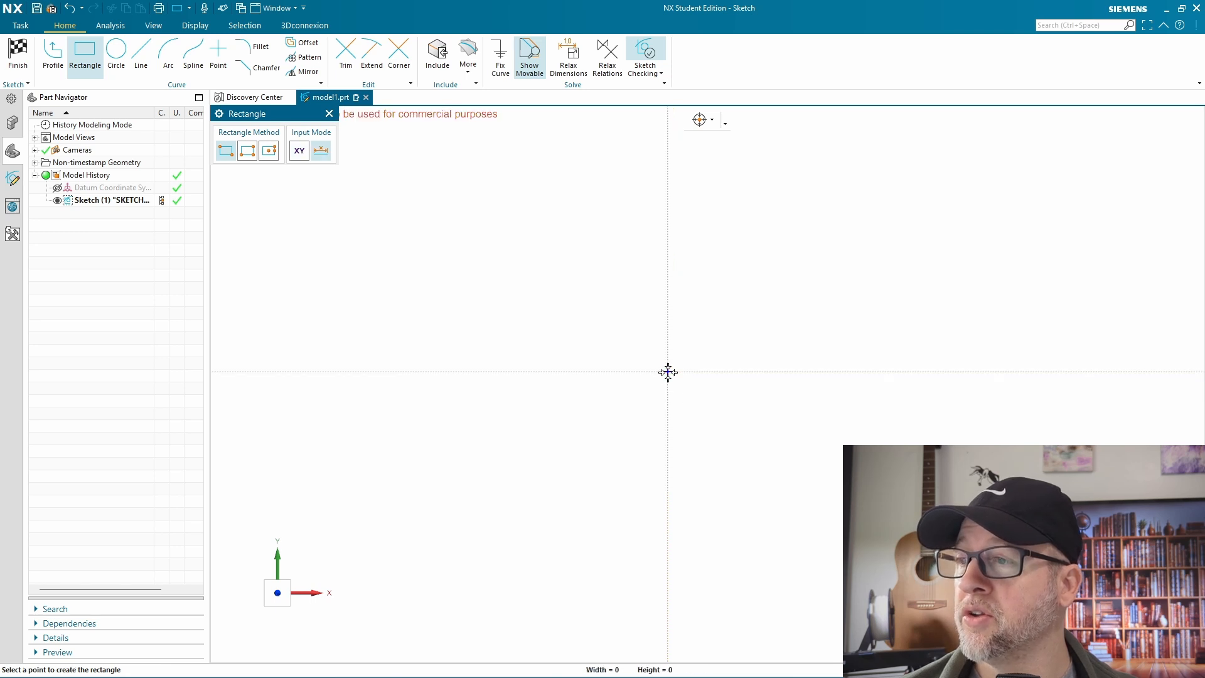
pyautogui.click(926, 189)
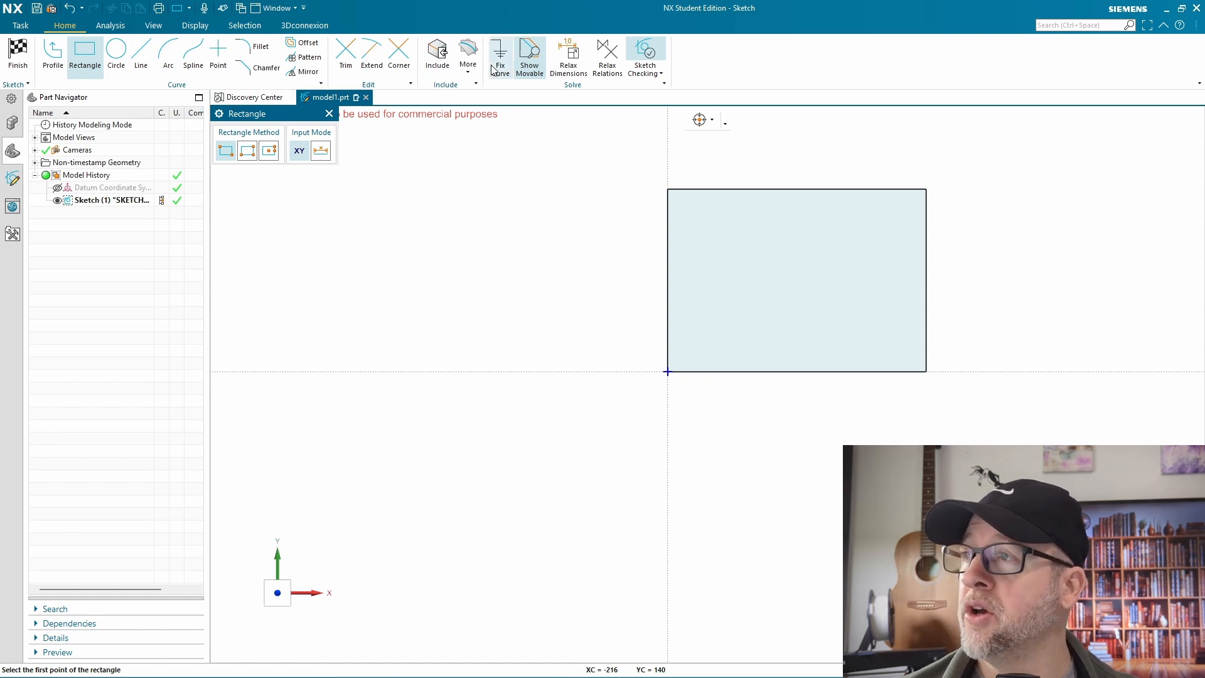
# Turn on Relax Dimensions and use the Rectangle tool to add a full-width horizontal divider about 85 mm above the rectangle's base
pyautogui.click(568, 60)
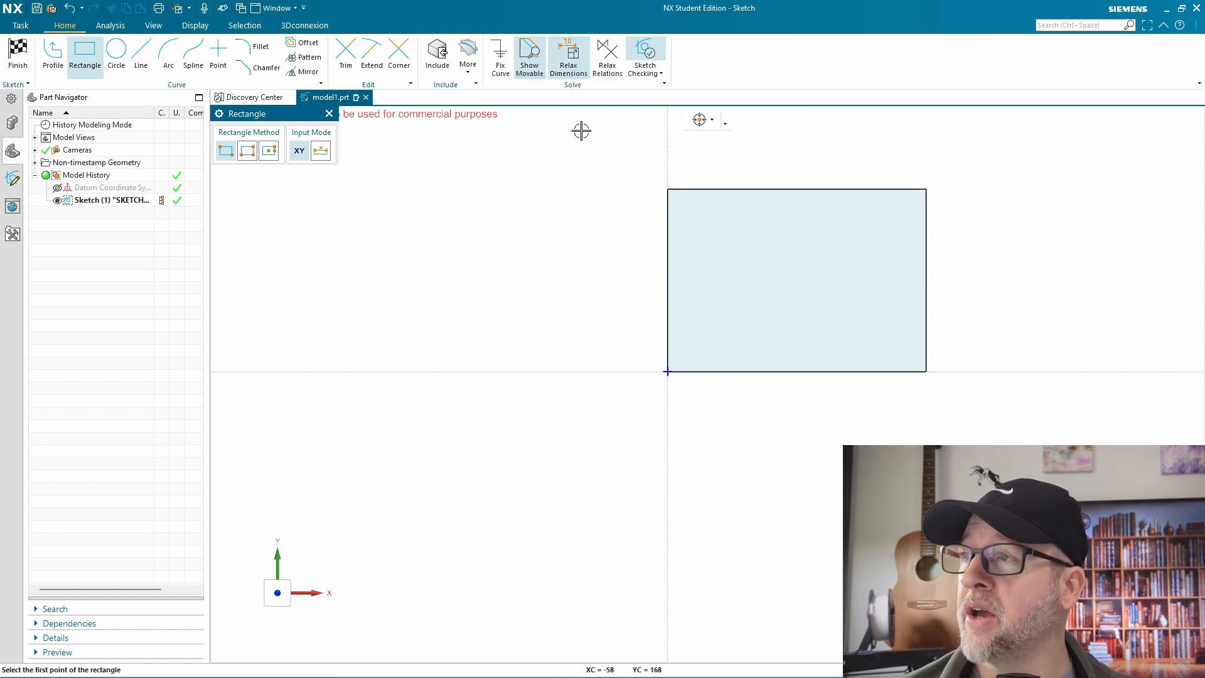
pyautogui.click(668, 240)
pyautogui.click(924, 240)
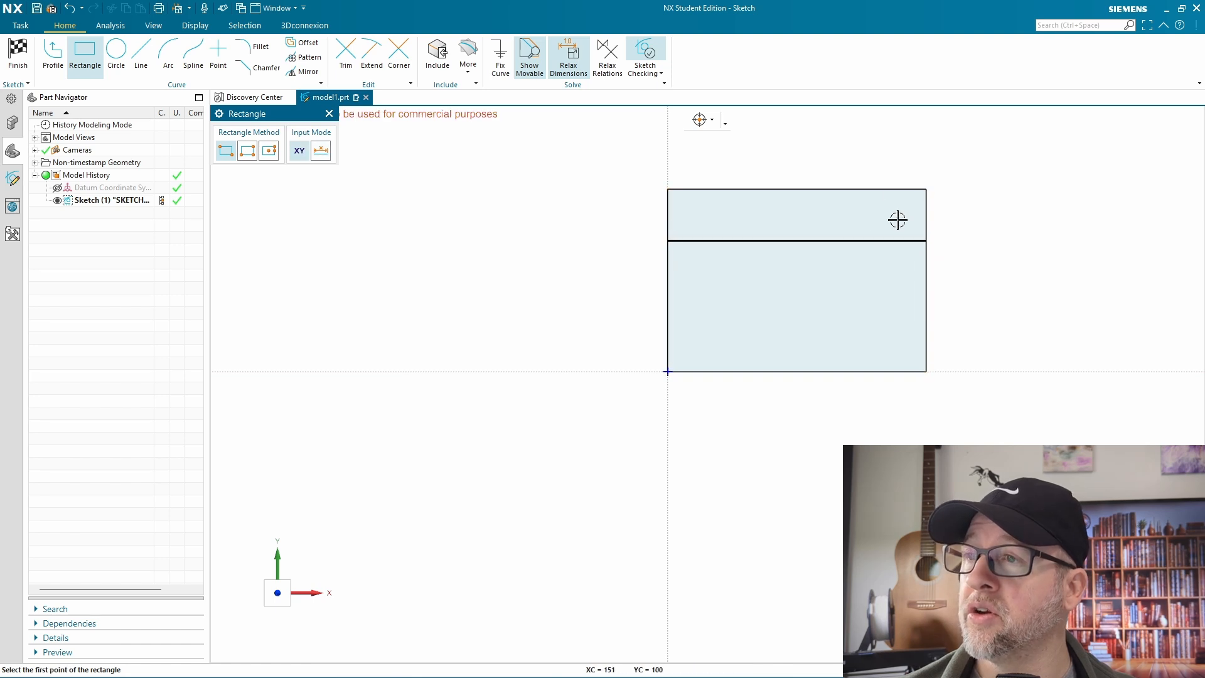
# Leave the Rectangle tool, undo the horizontal divider and turn off Show Movable
pyautogui.press('Escape')
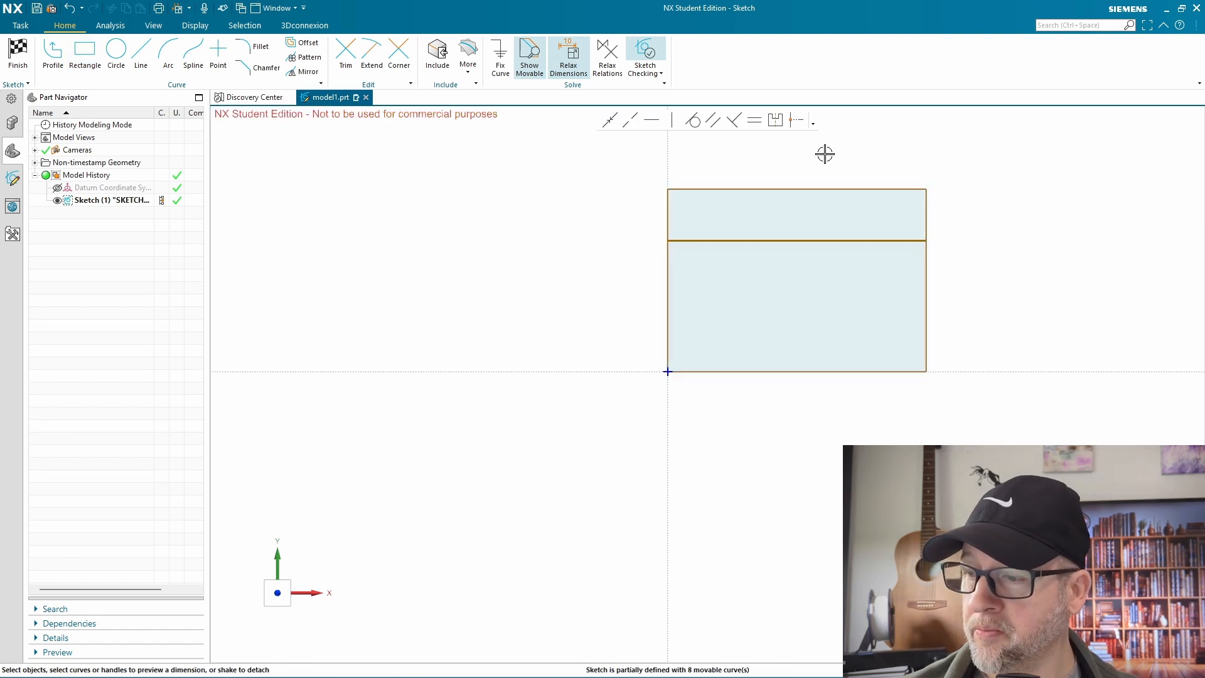
pyautogui.hotkey('ctrl', 'z')
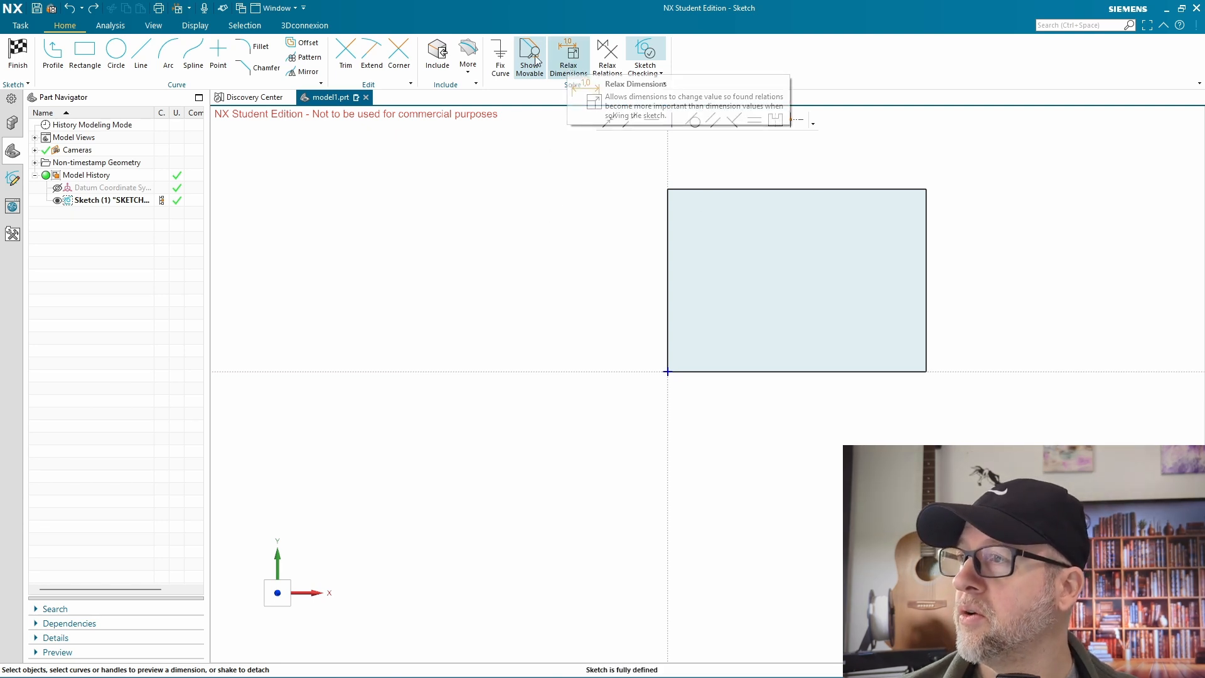
pyautogui.click(569, 67)
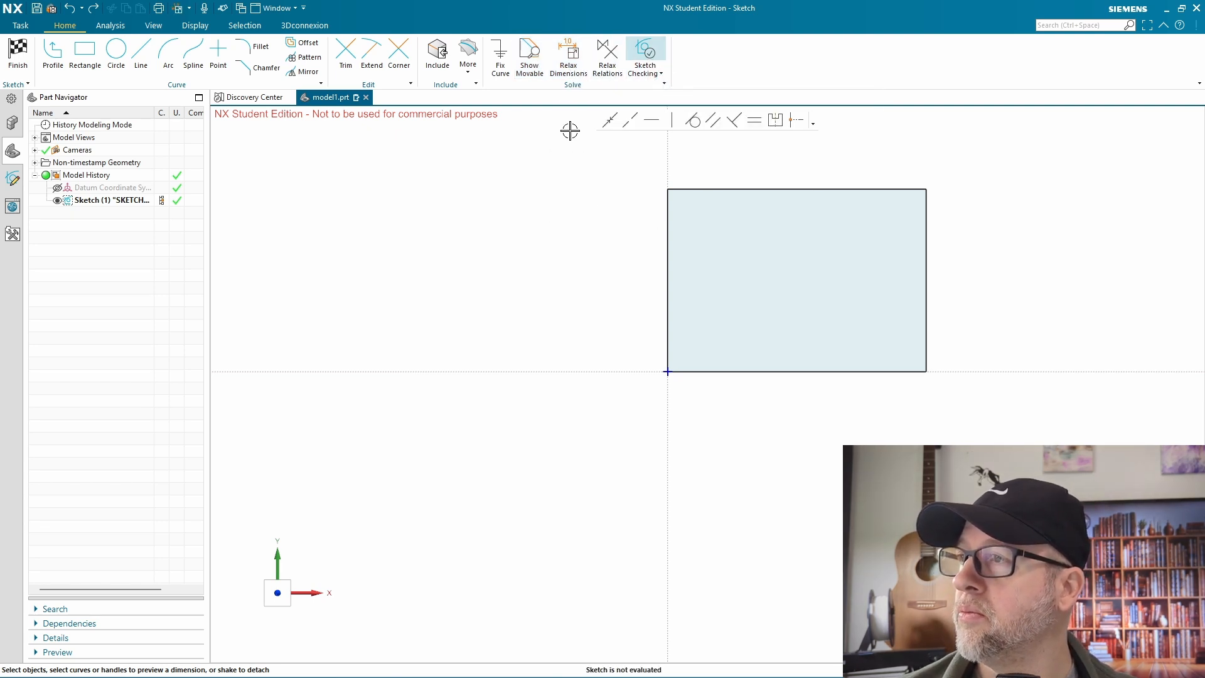
# Dimension the rectangle's width between its two vertical edges, set it to 100 mm and scale the entire sketch with it
pyautogui.click(668, 209)
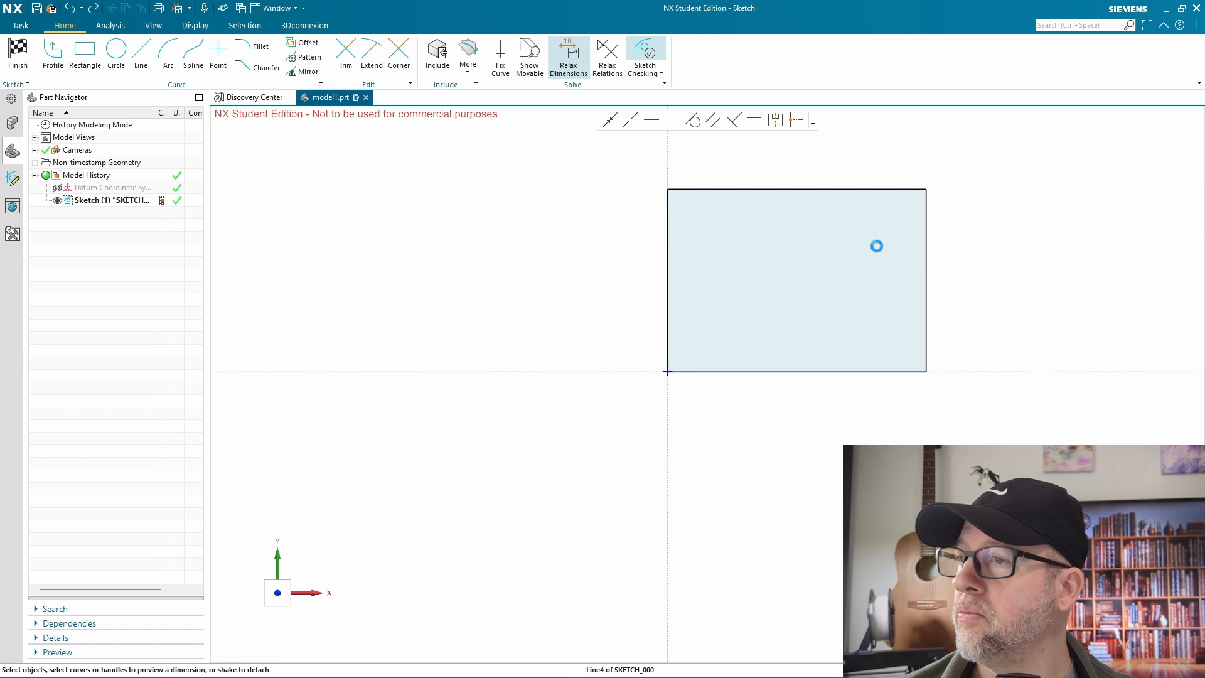
pyautogui.click(928, 237)
pyautogui.click(786, 153)
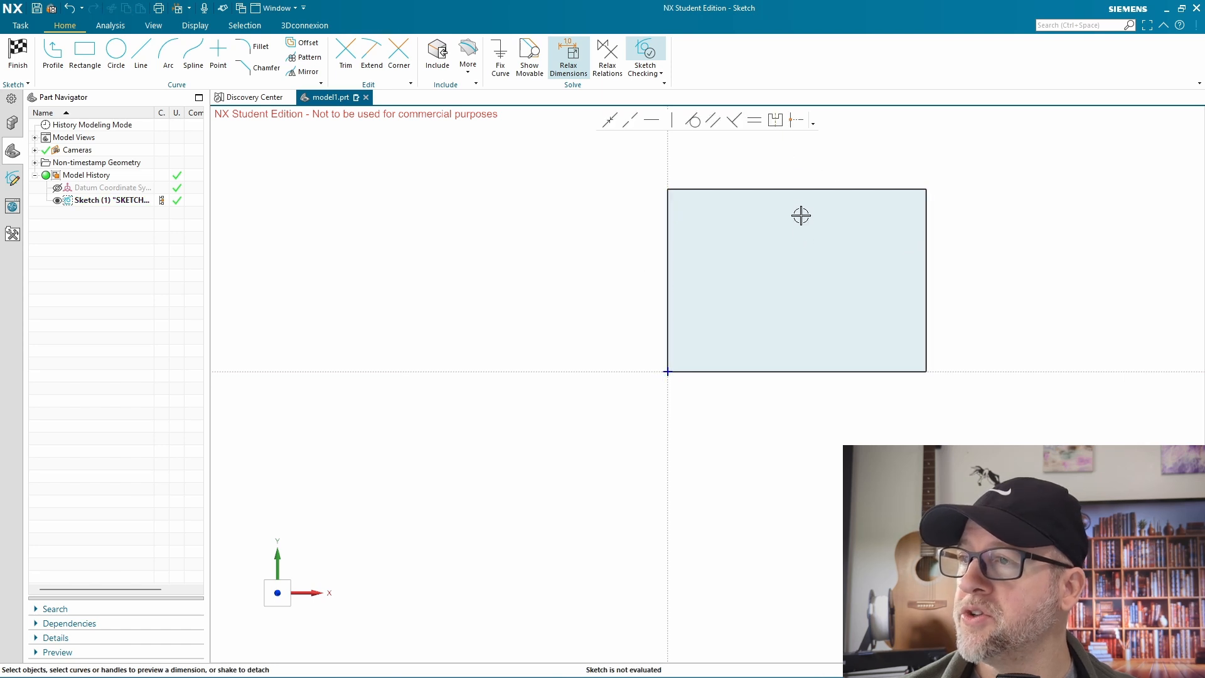
pyautogui.keyDown('shift'); pyautogui.moveTo(813, 269); pyautogui.dragTo(738, 352, button='middle'); pyautogui.keyUp('shift')
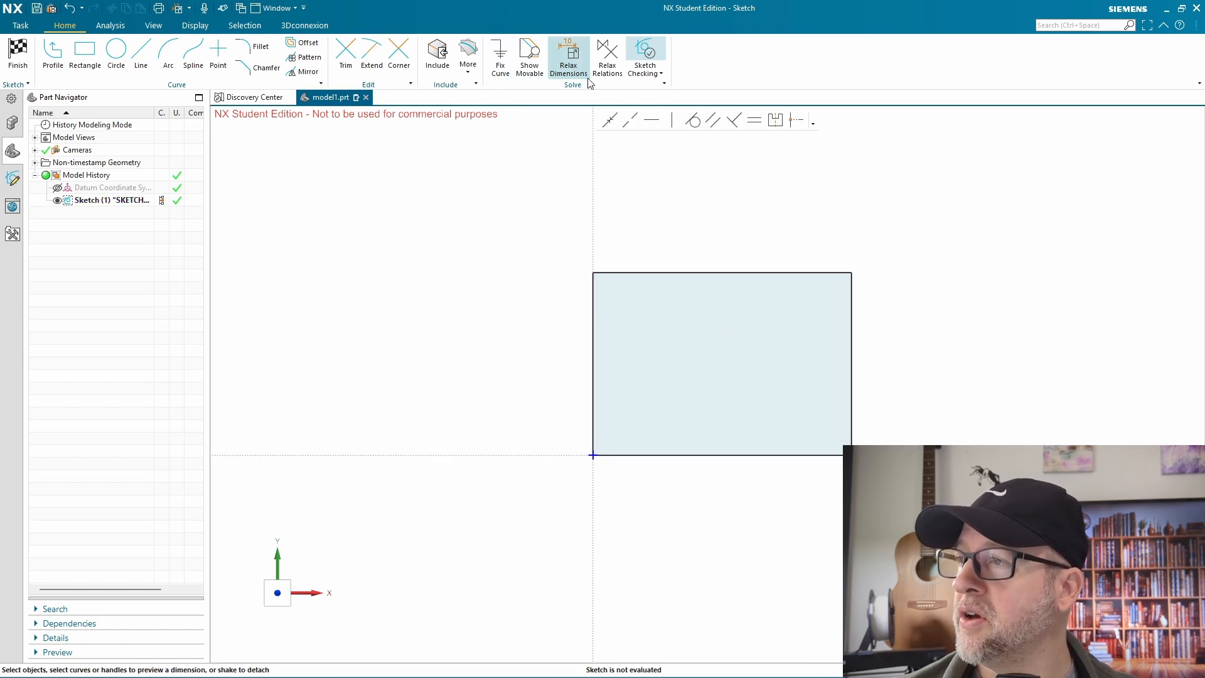
pyautogui.click(594, 281)
pyautogui.click(851, 284)
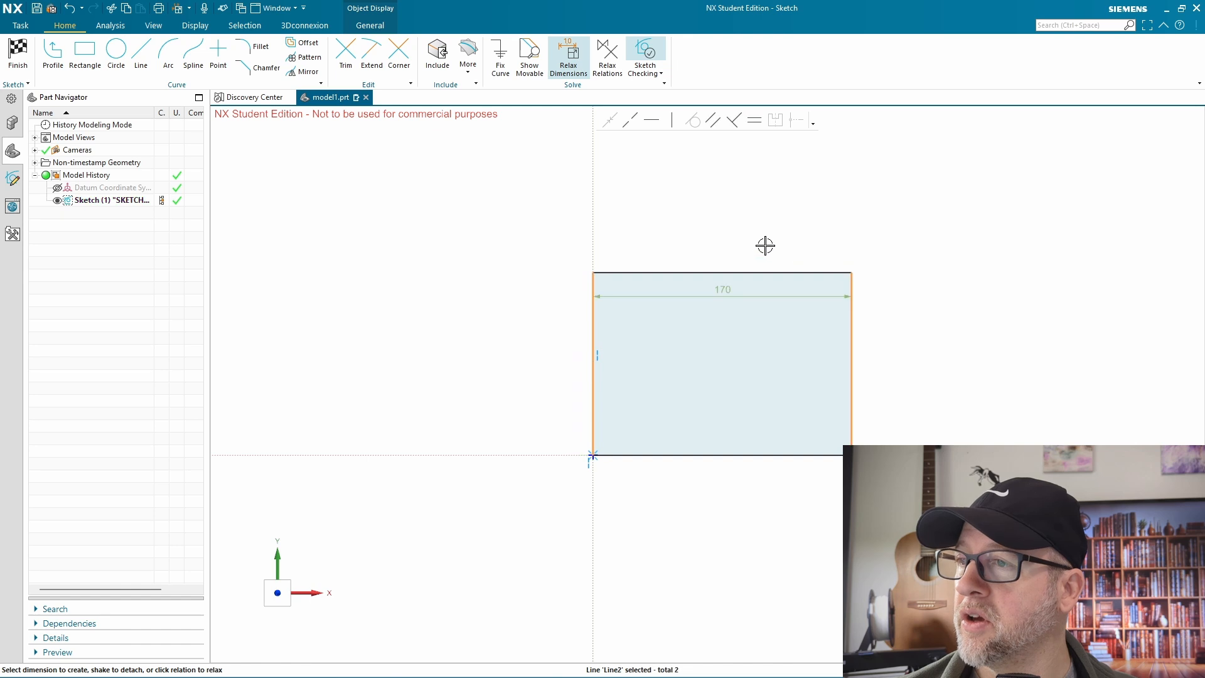
pyautogui.click(728, 288)
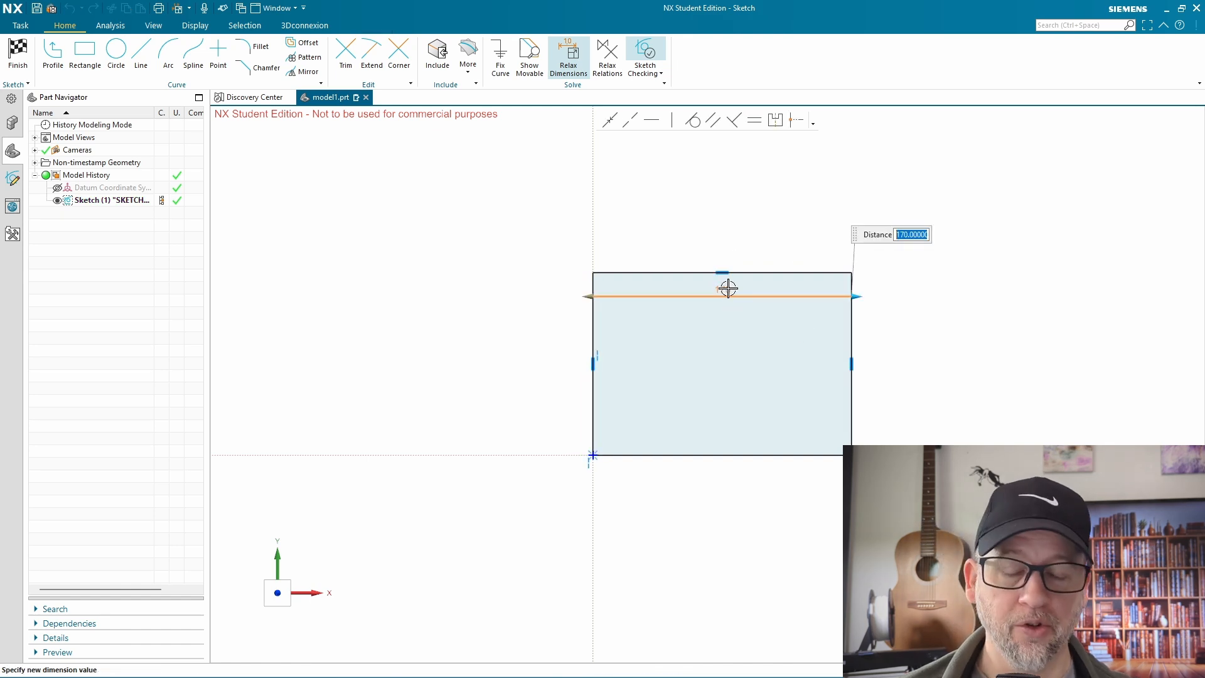
pyautogui.write('1')
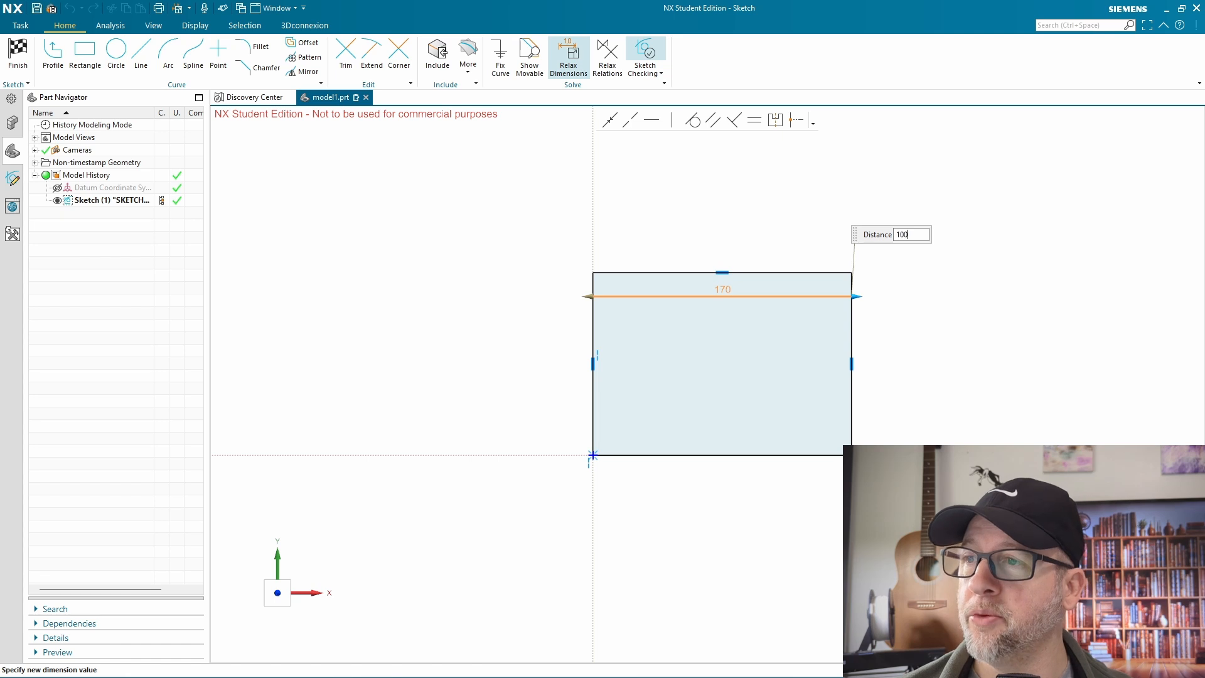
pyautogui.press('Return')
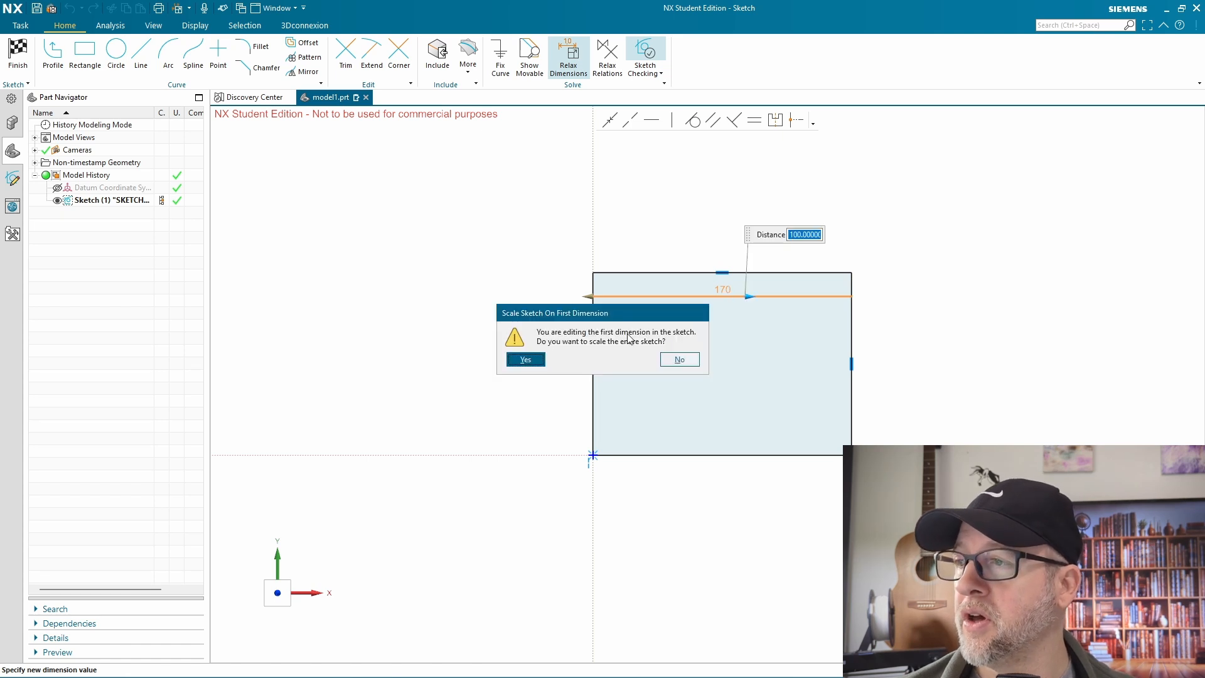
pyautogui.click(525, 358)
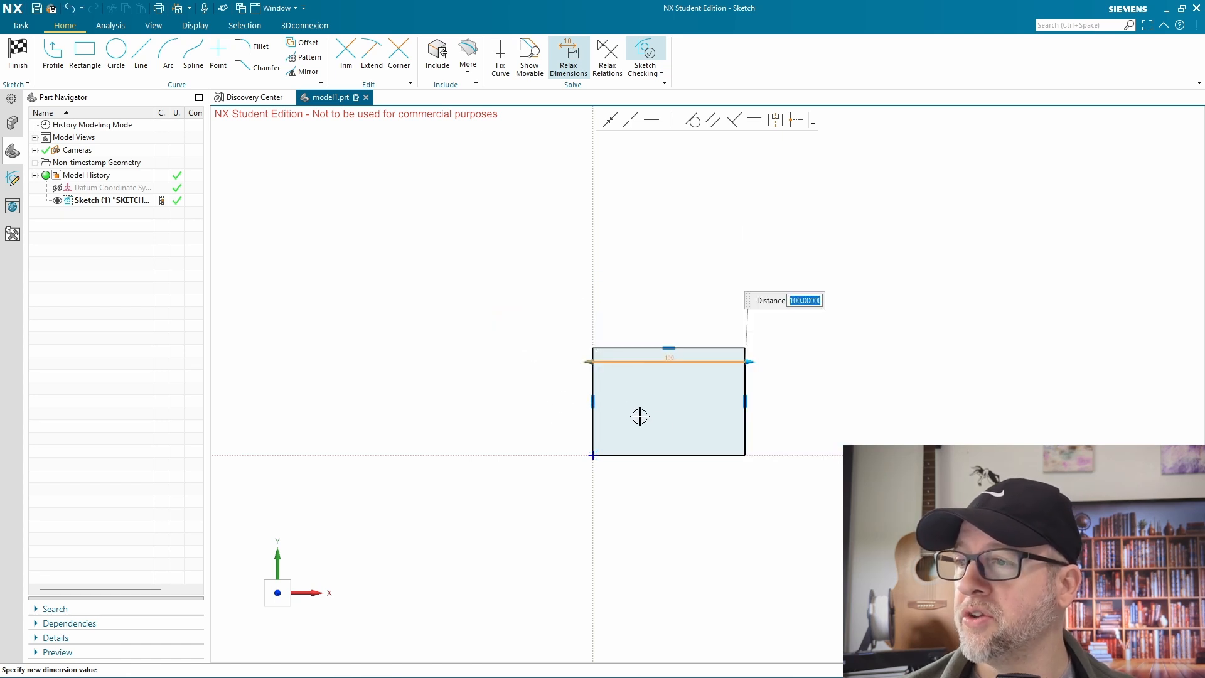
pyautogui.scroll(2, 654, 411)
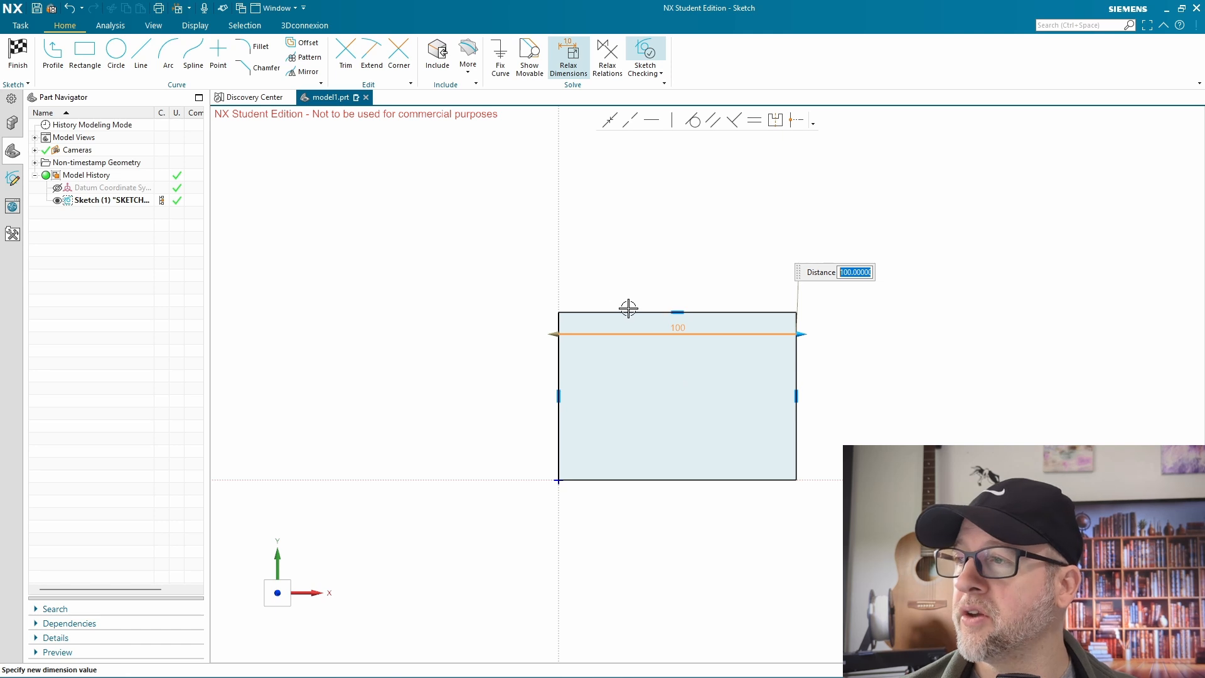
pyautogui.click(613, 480)
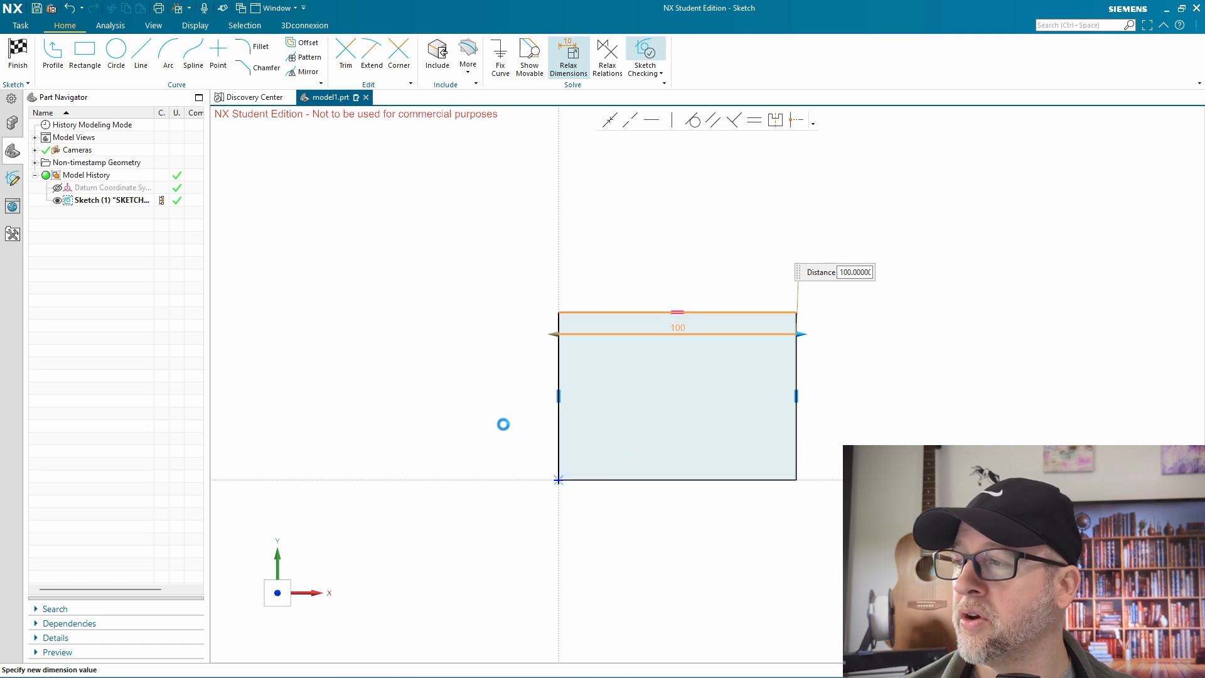
pyautogui.click(590, 362)
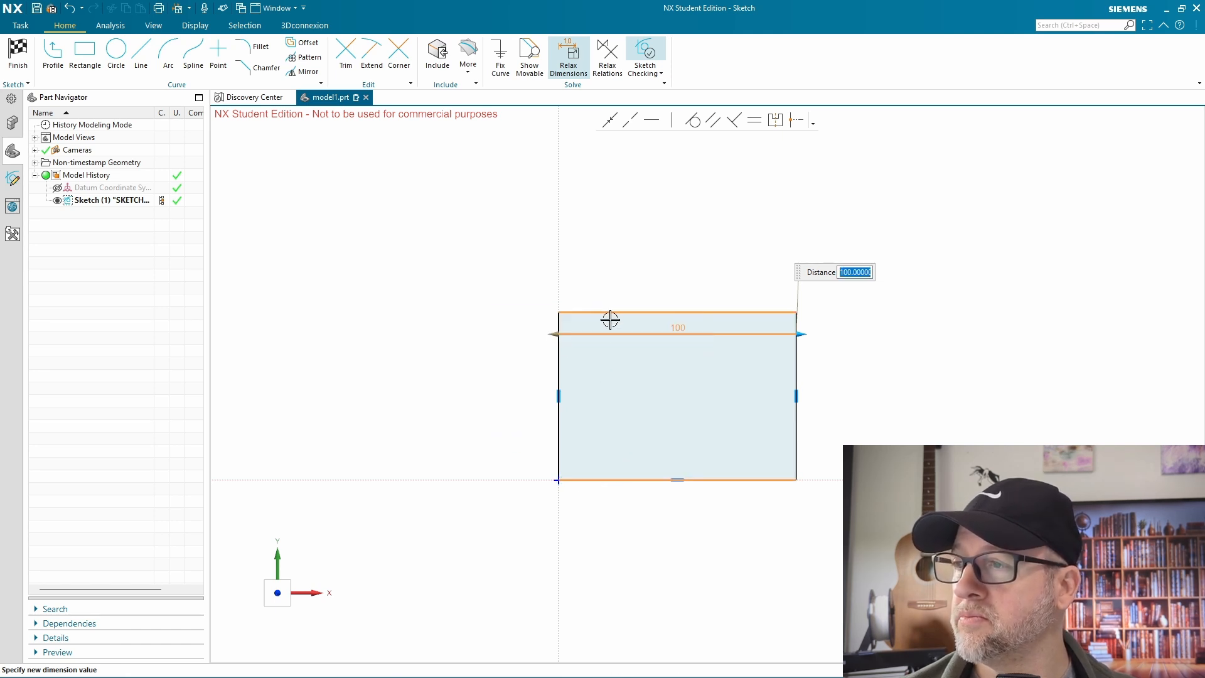
pyautogui.press('Return')
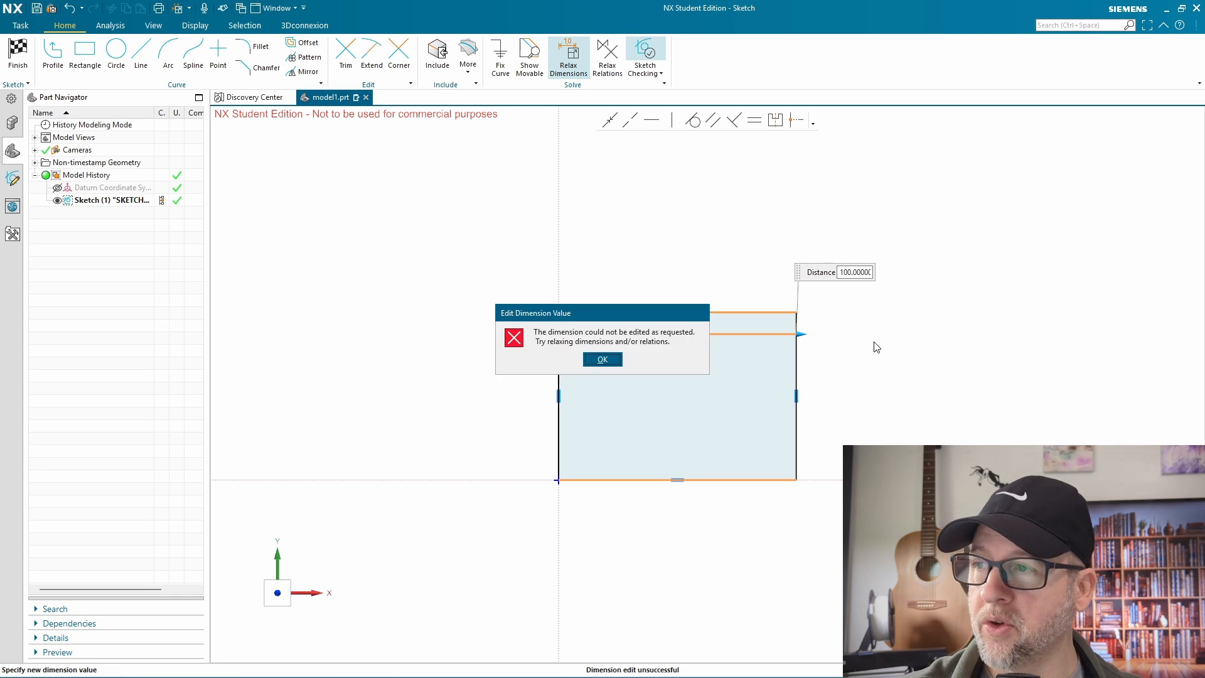
pyautogui.click(591, 359)
pyautogui.press('Escape')
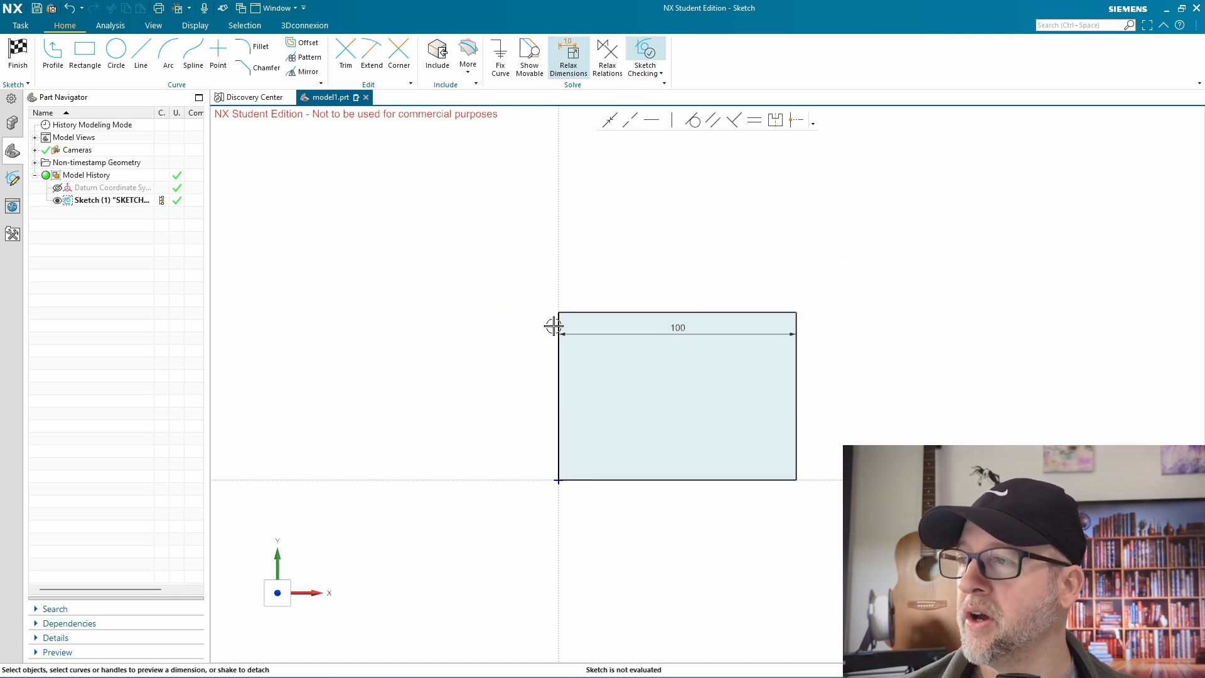
# Dimension the rectangle's height between its two horizontal edges and set it to 60 mm
pyautogui.click(573, 312)
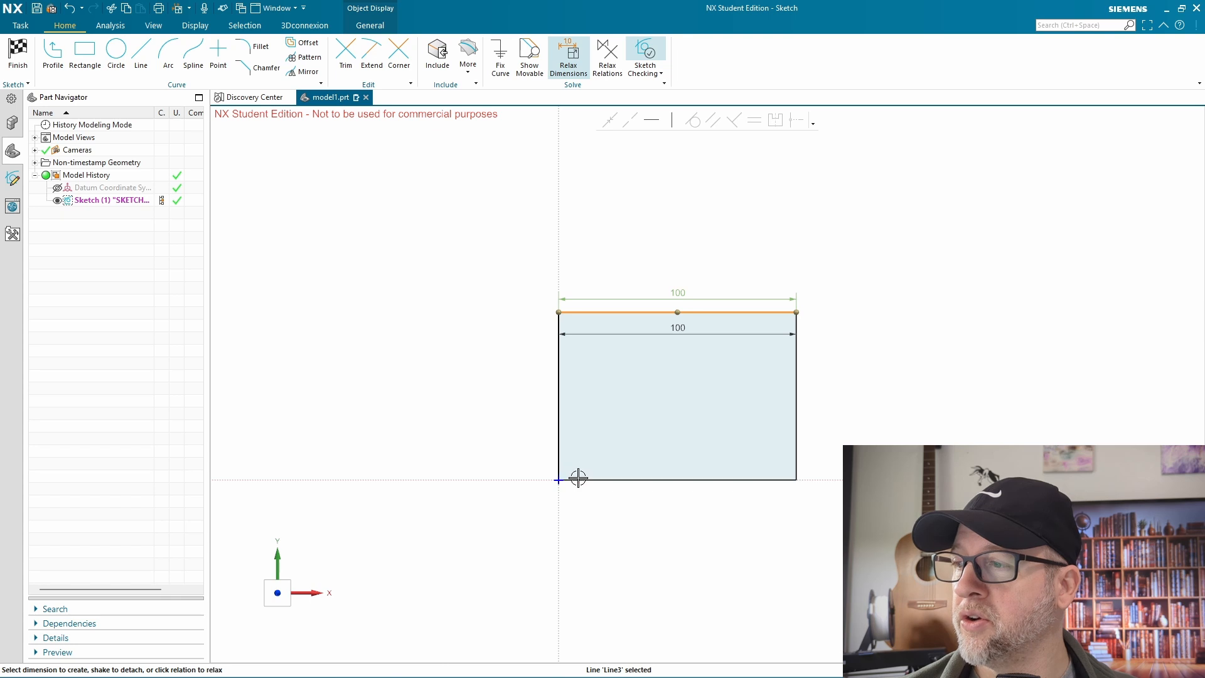
pyautogui.click(578, 478)
pyautogui.click(576, 394)
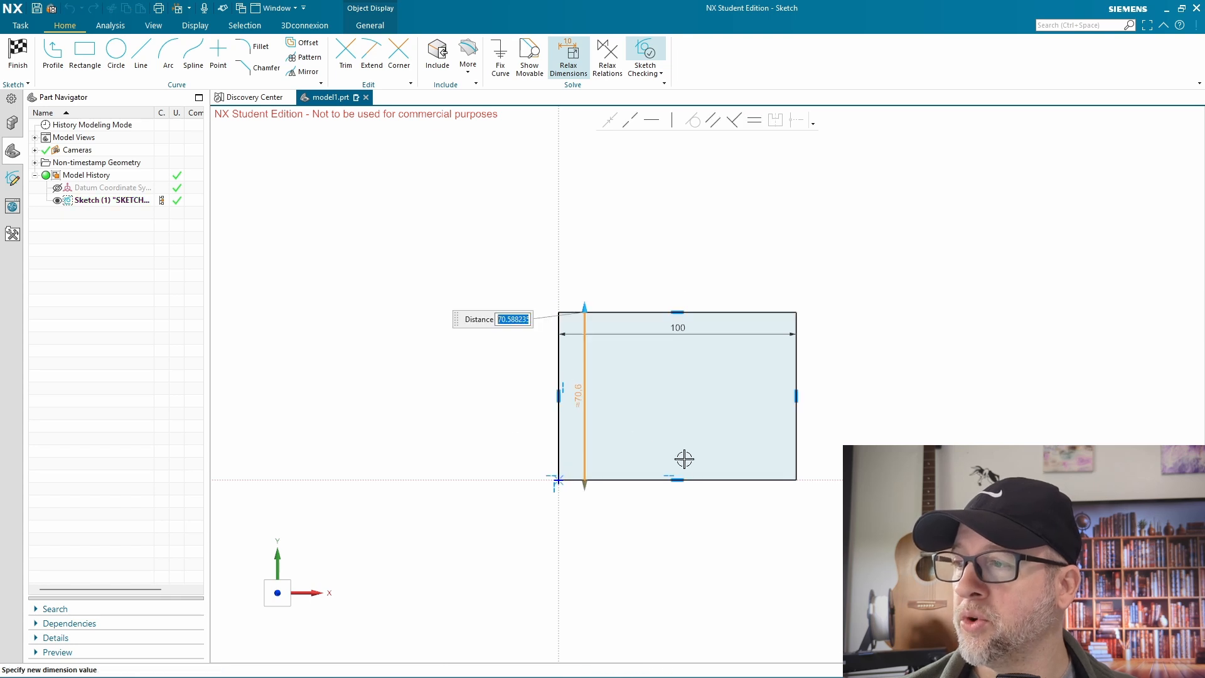
pyautogui.write('60')
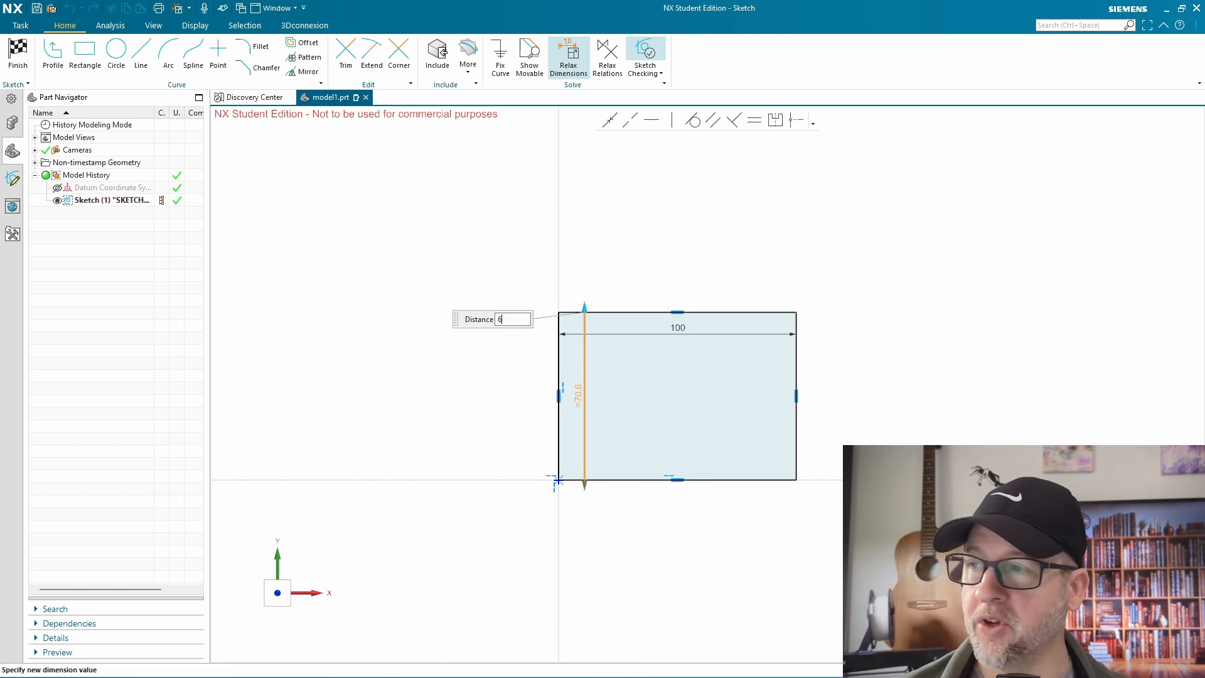
pyautogui.press('Return')
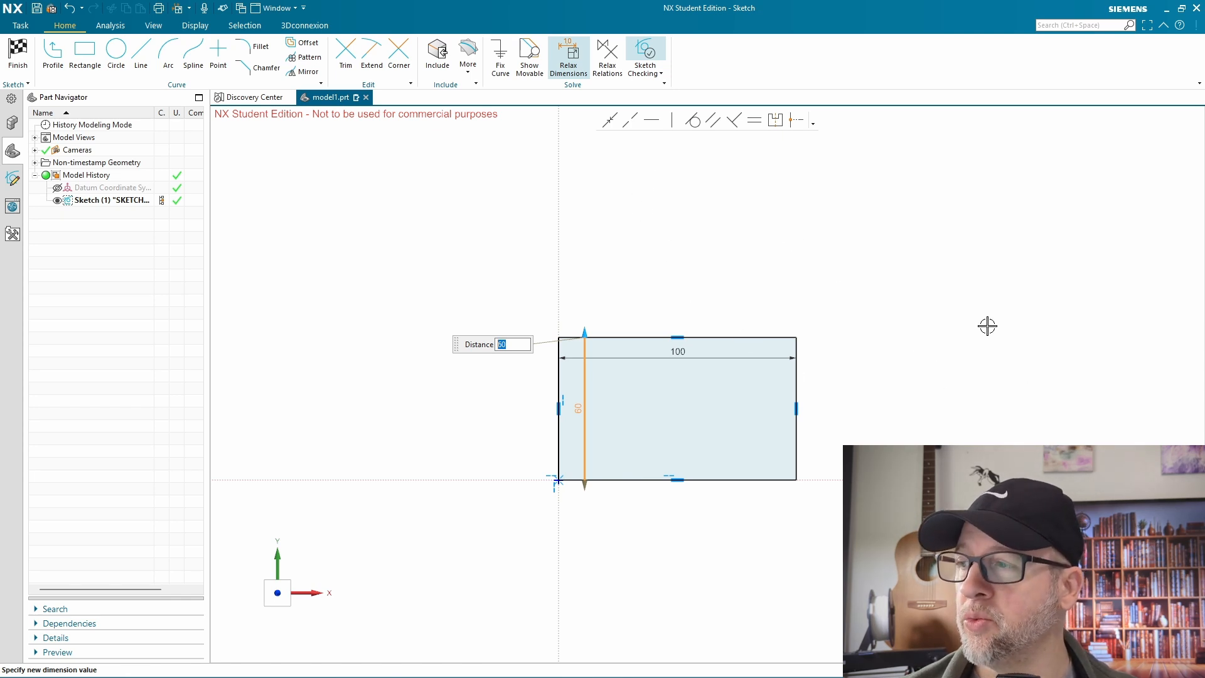
pyautogui.click(936, 326)
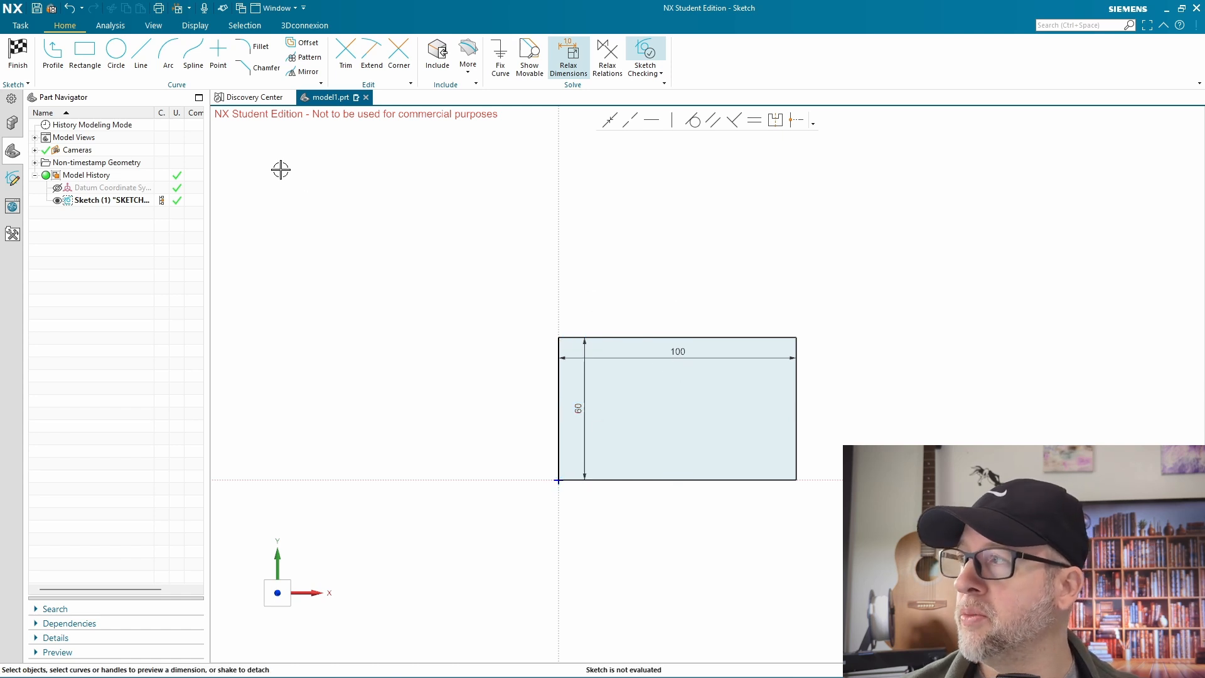
# Finish the sketch and extrude the rectangle upward from 0 to 10 mm as a solid plate
pyautogui.click(19, 53)
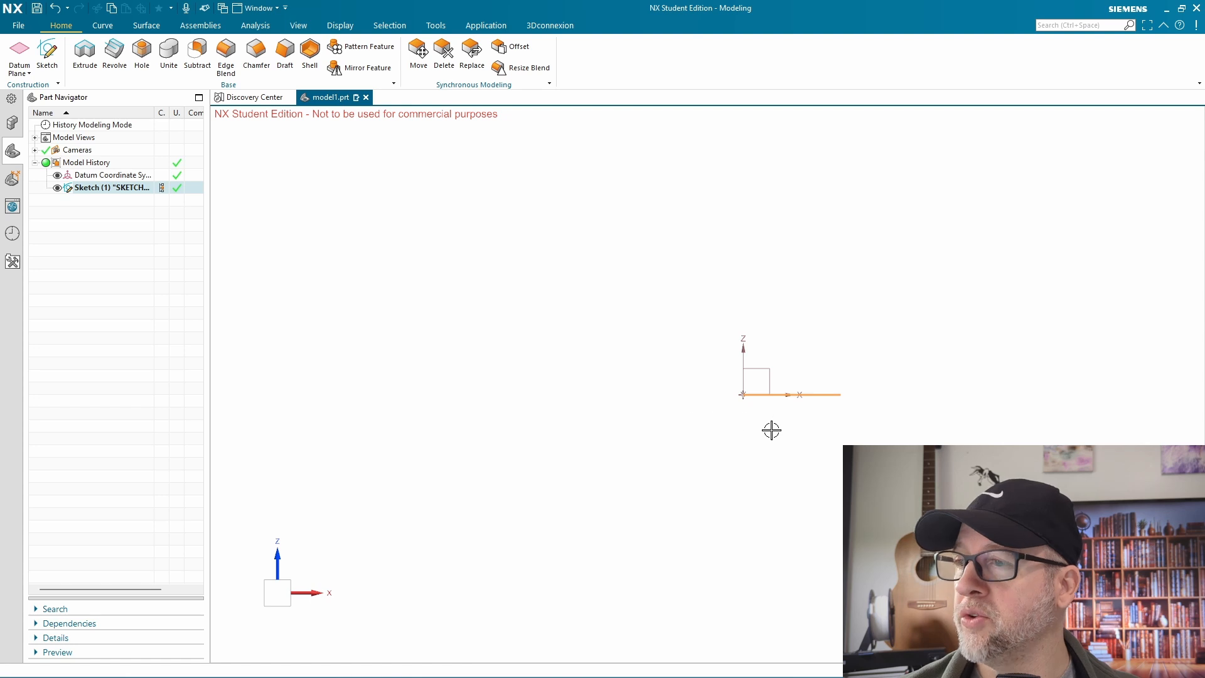
pyautogui.moveTo(837, 417); pyautogui.dragTo(820, 449, button='middle')
pyautogui.scroll(4, 809, 414)
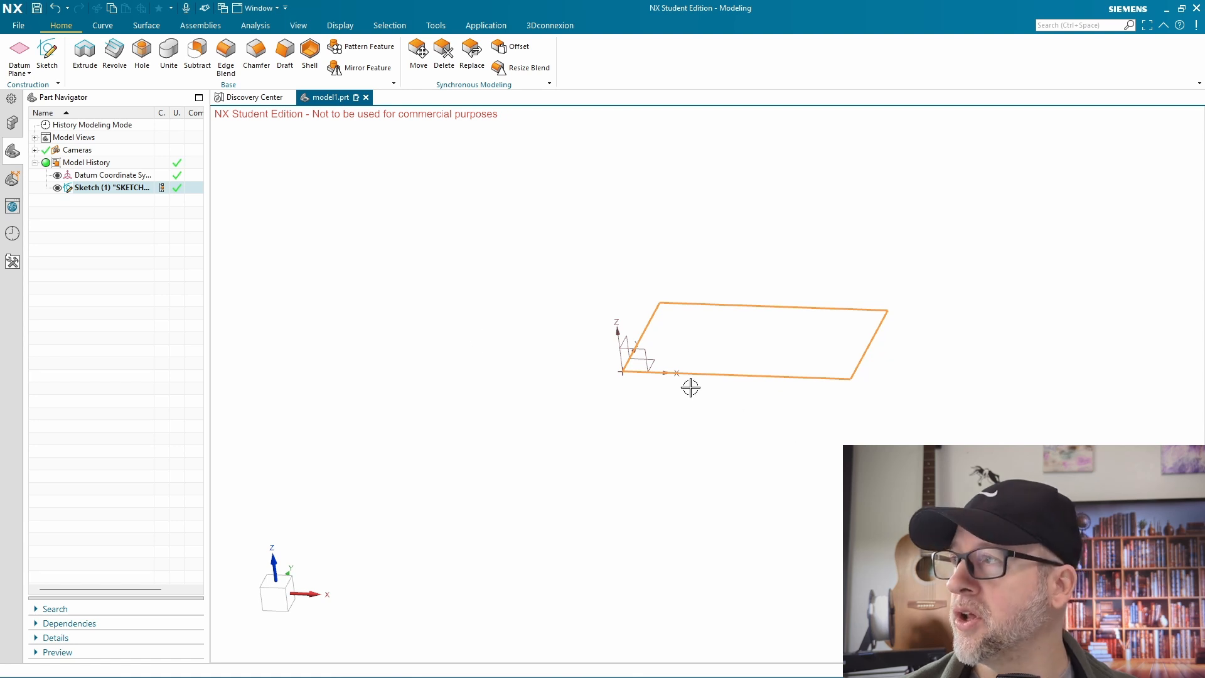
pyautogui.click(83, 51)
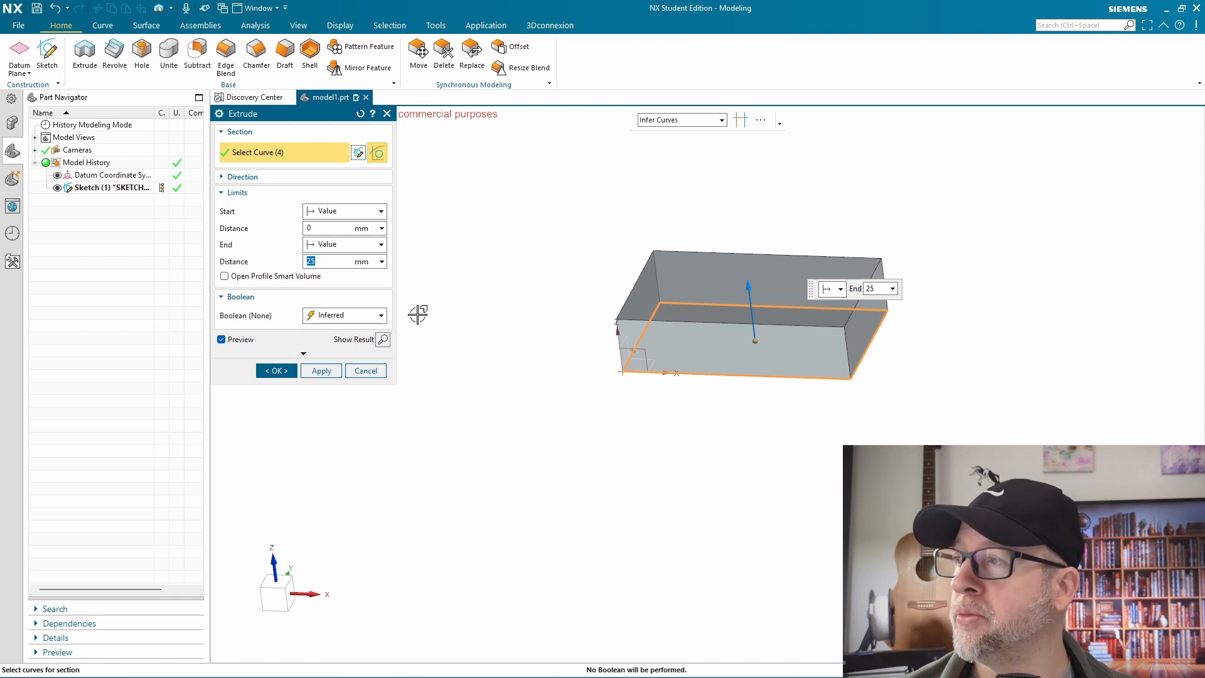
pyautogui.press('Return')
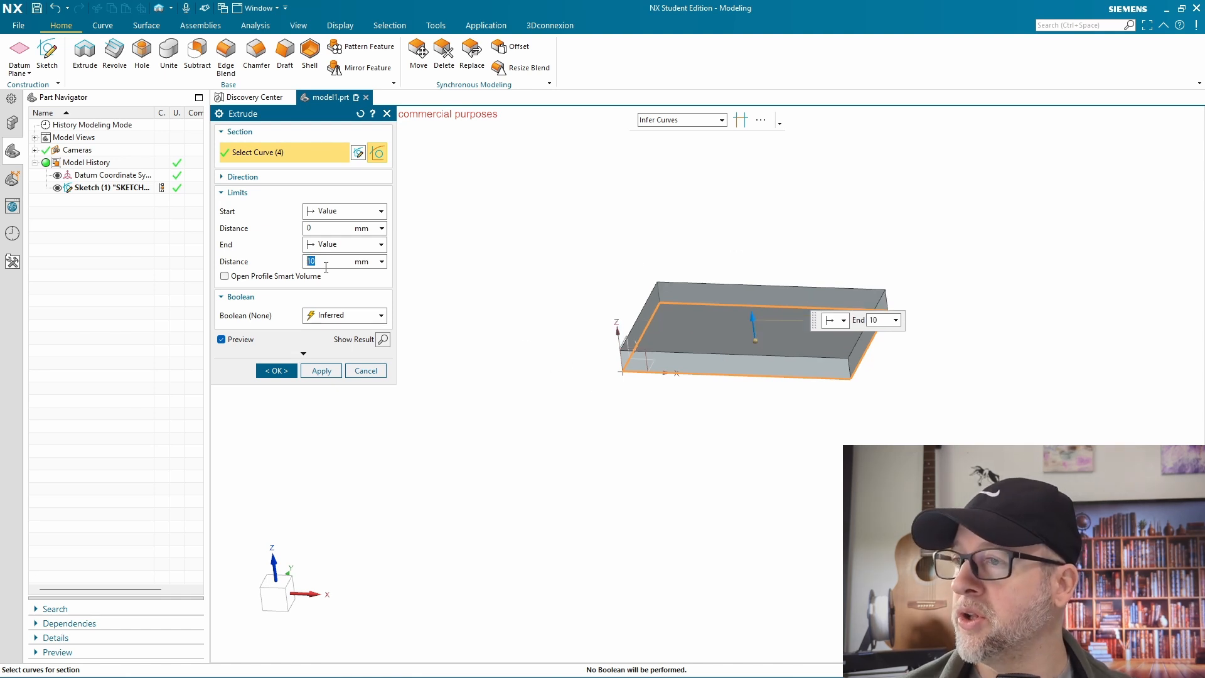
pyautogui.click(276, 370)
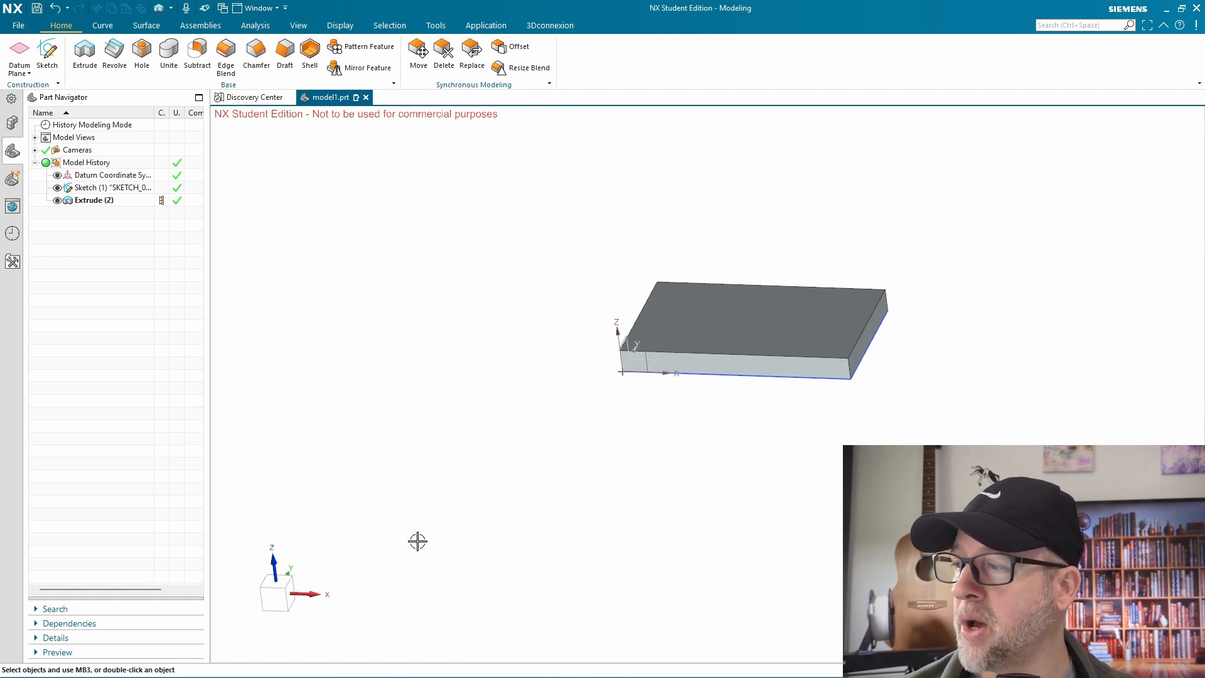
# Orient the view to the top and examine the extruded plate from above
pyautogui.click(277, 584)
pyautogui.scroll(3, 779, 314)
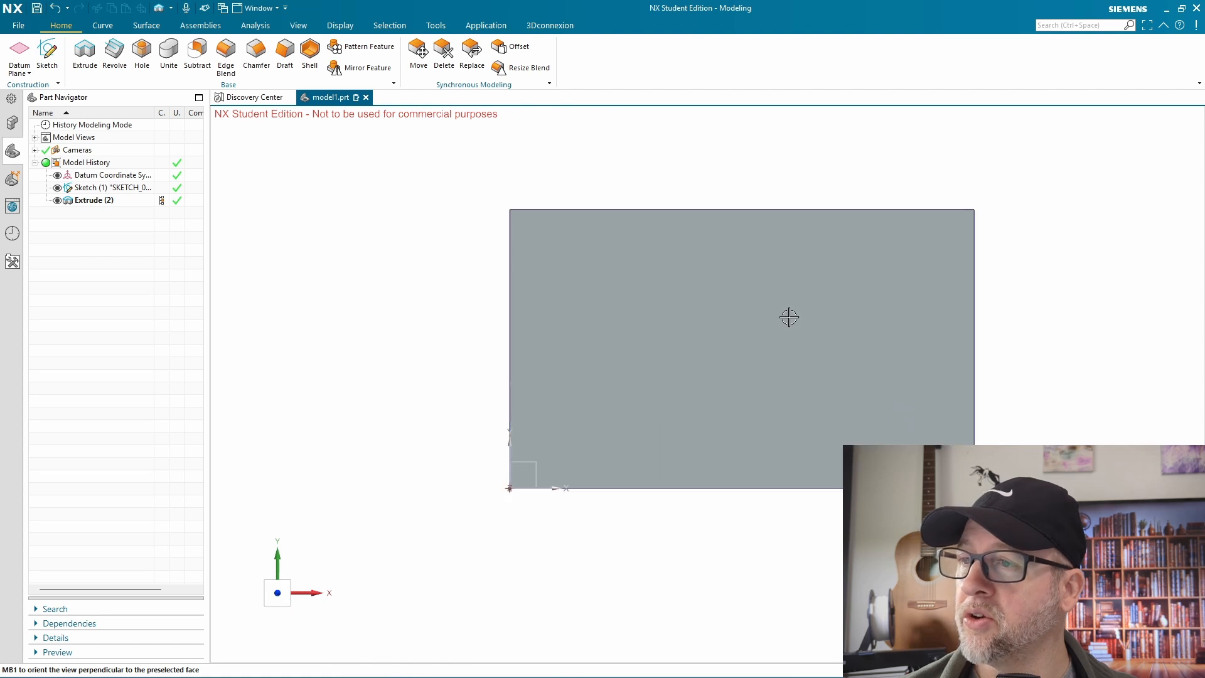
pyautogui.keyDown('shift'); pyautogui.moveTo(1075, 363); pyautogui.dragTo(976, 367, button='middle'); pyautogui.keyUp('shift')
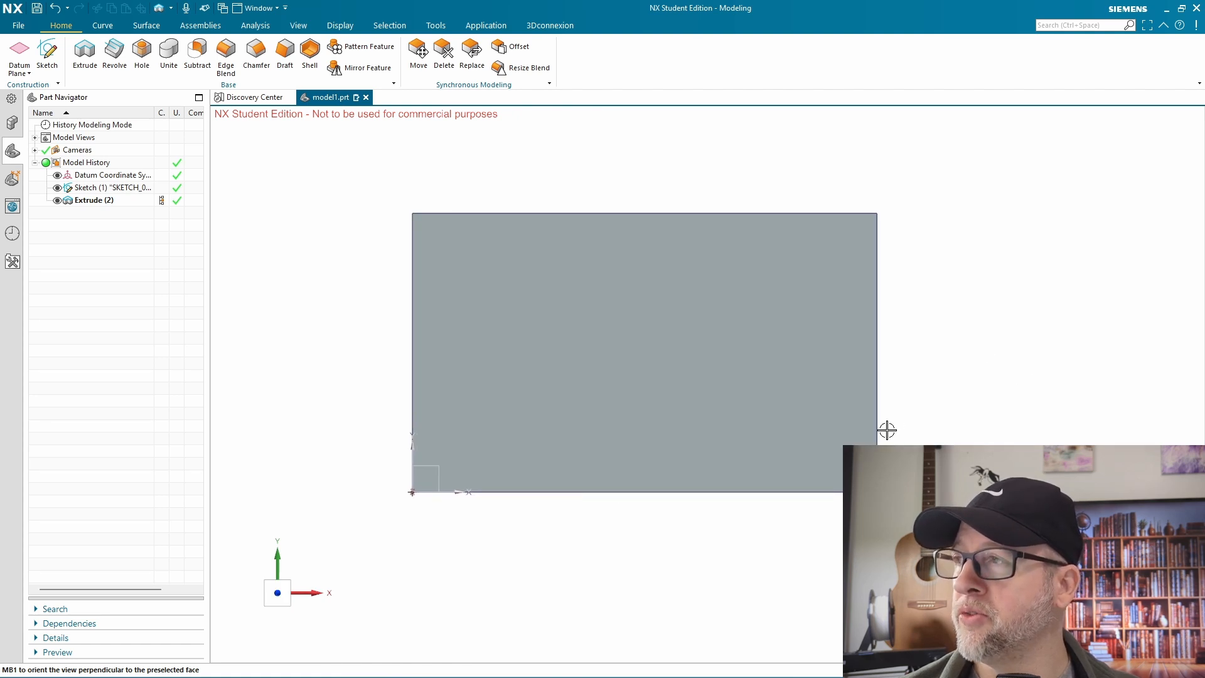
pyautogui.scroll(-2, 961, 441)
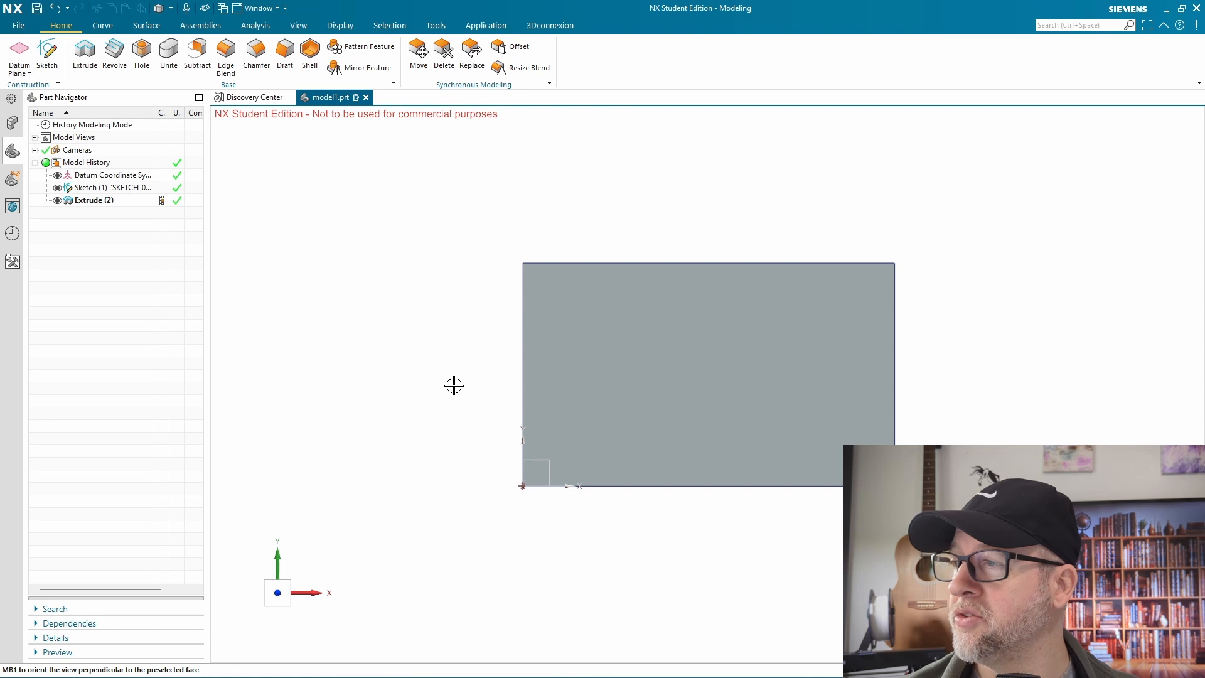
pyautogui.moveTo(510, 401); pyautogui.dragTo(509, 344, button='middle')
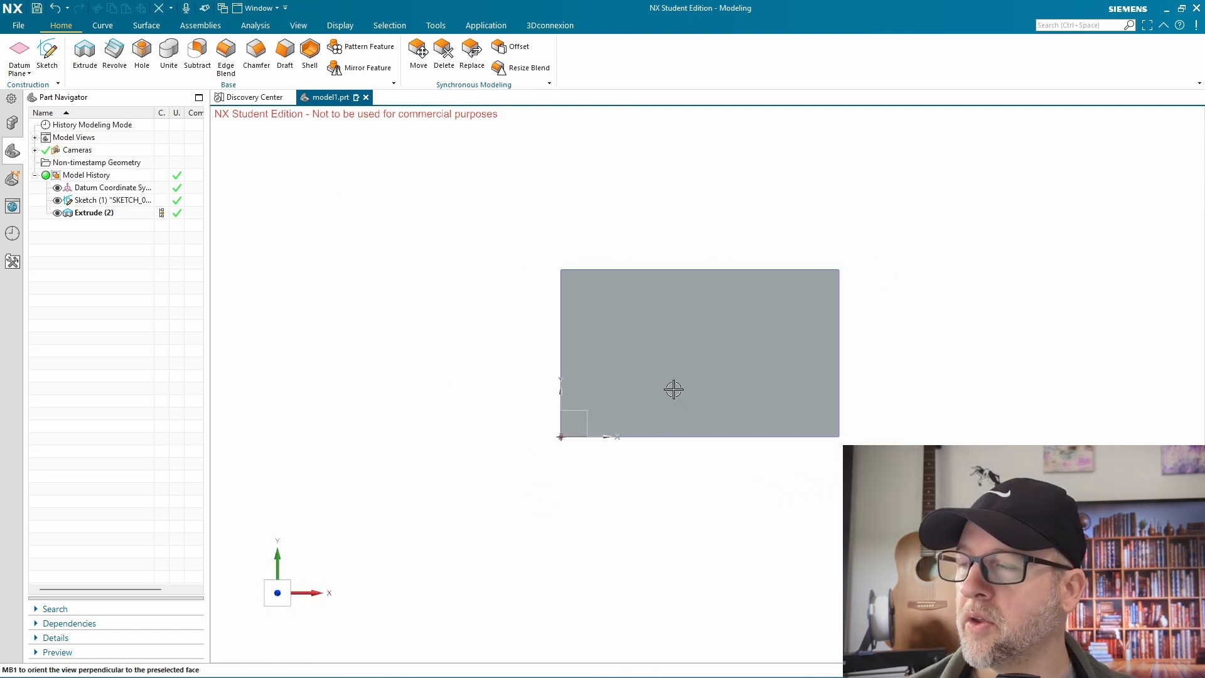
pyautogui.scroll(2, 674, 390)
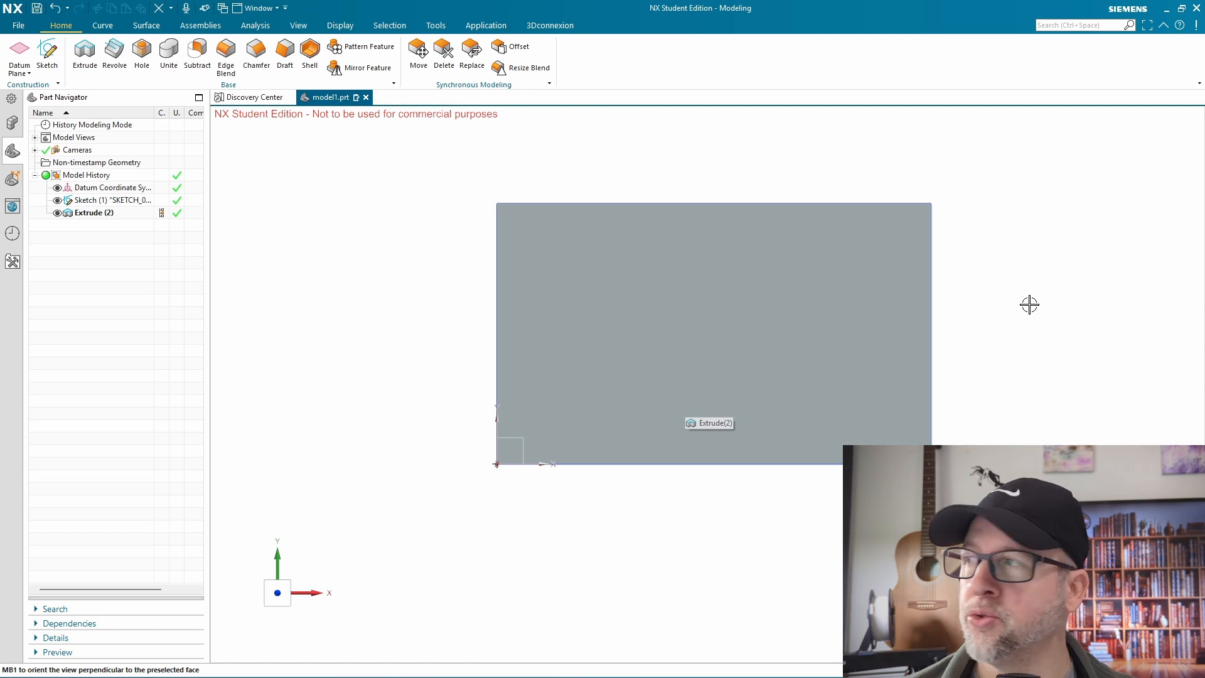
pyautogui.click(361, 494)
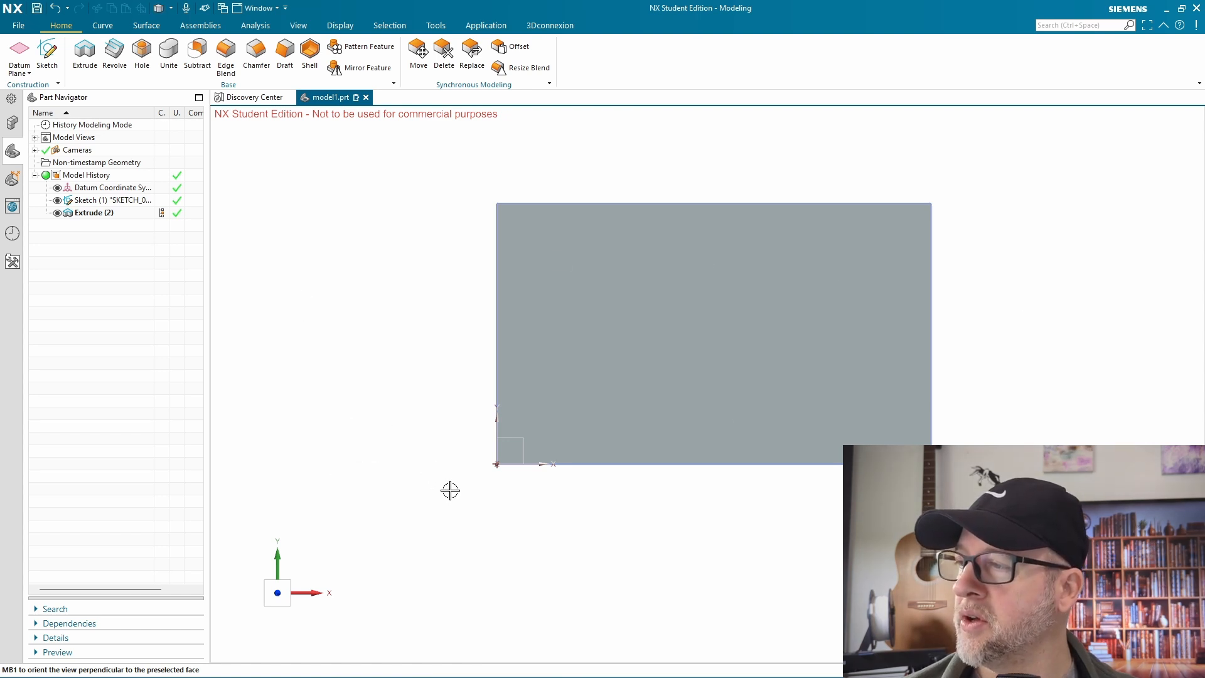
# Start a simple hole and create its position sketch on the top face of the extruded plate
pyautogui.moveTo(449, 489); pyautogui.dragTo(456, 468, button='middle')
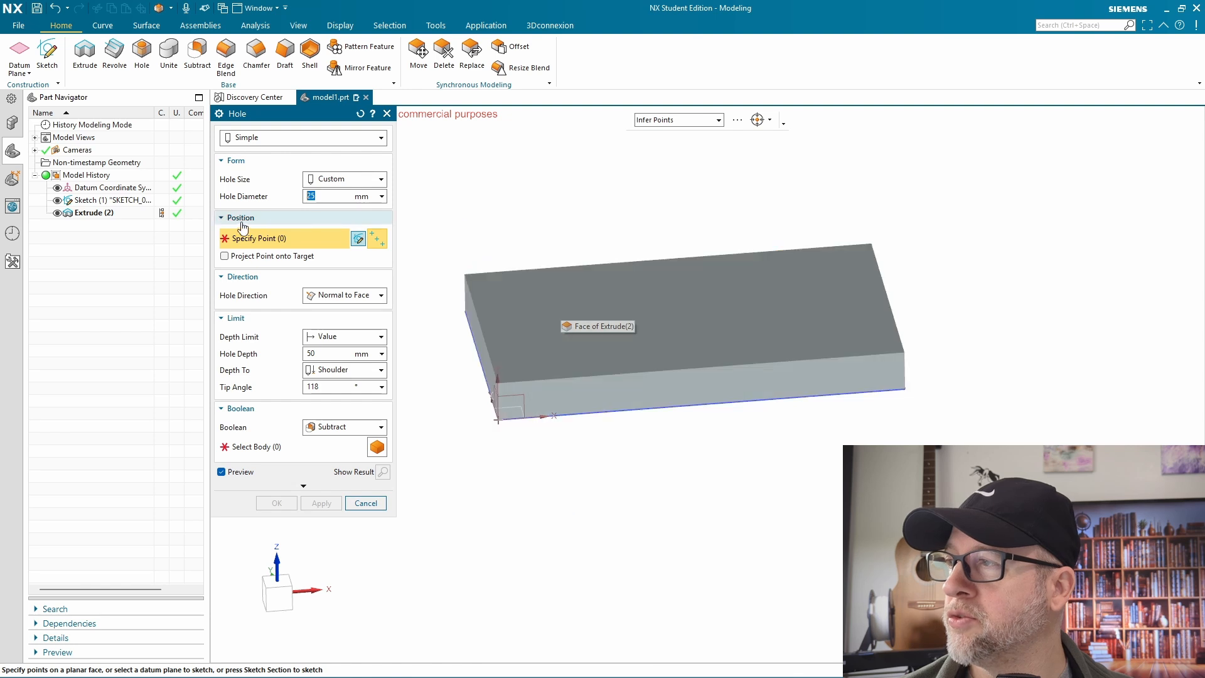
pyautogui.click(358, 239)
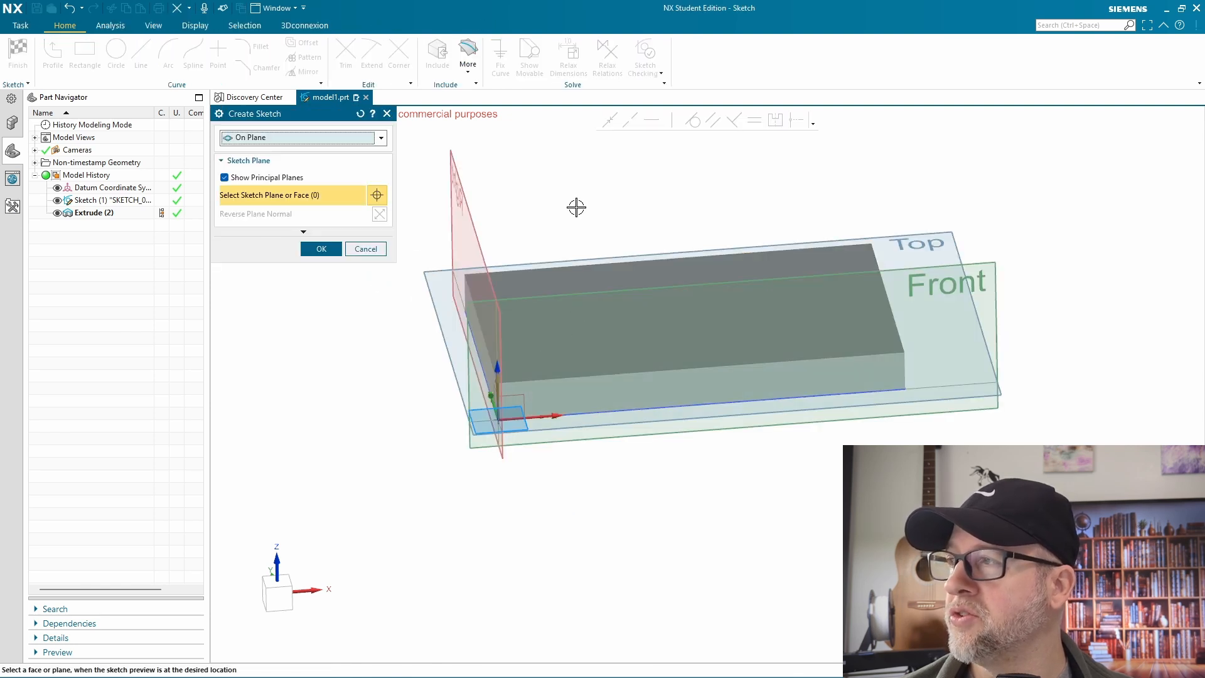
pyautogui.moveTo(602, 320); pyautogui.dragTo(719, 264, button='middle')
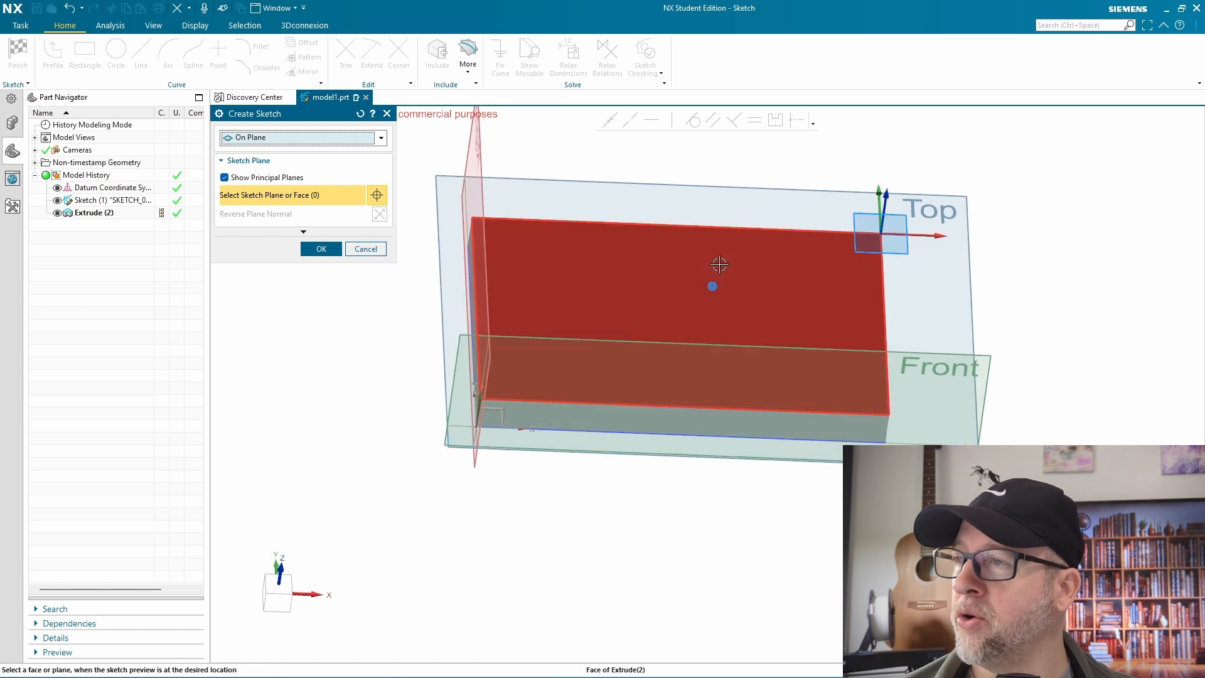
pyautogui.click(676, 345)
pyautogui.click(334, 249)
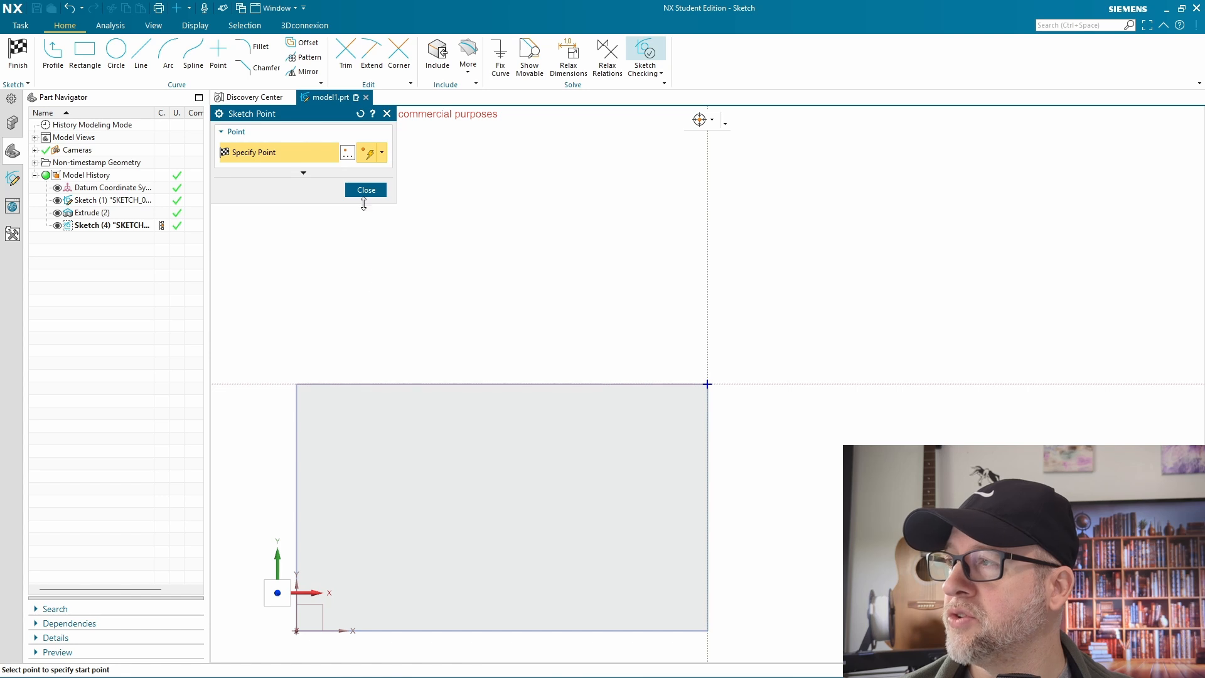
# Place a sketch point about 83 mm left of and 14 mm below the top face's upper-right corner, with Relax Dimensions on
pyautogui.click(366, 443)
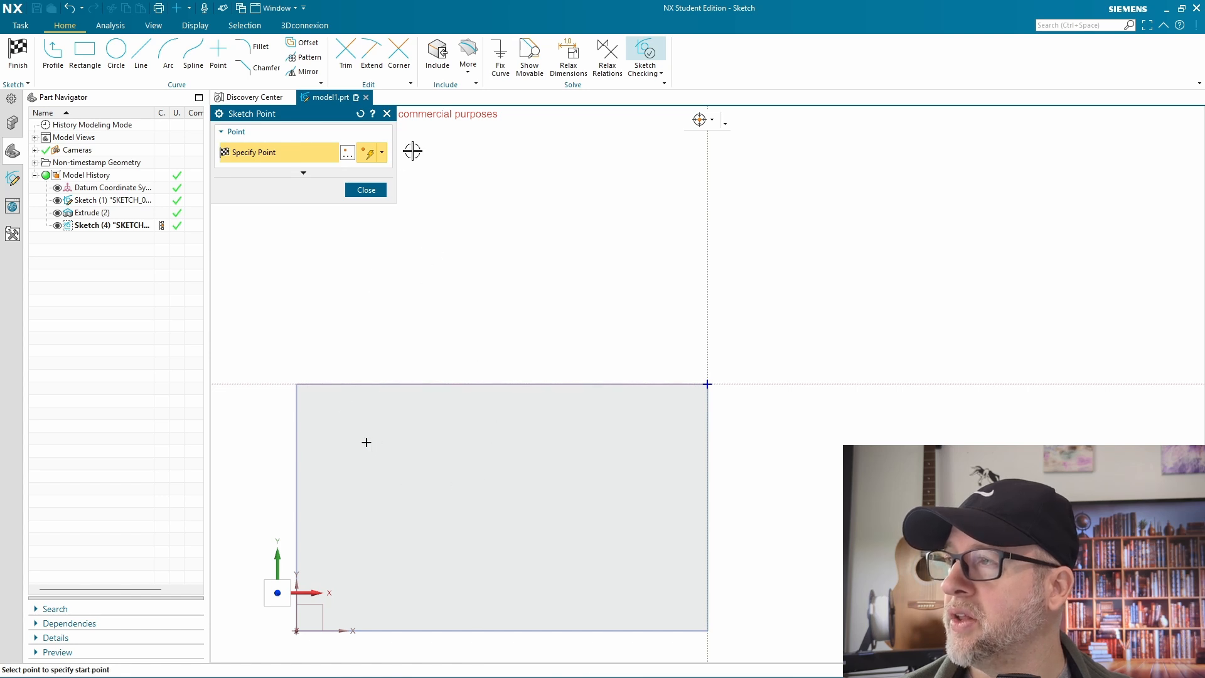
pyautogui.click(569, 61)
pyautogui.click(297, 429)
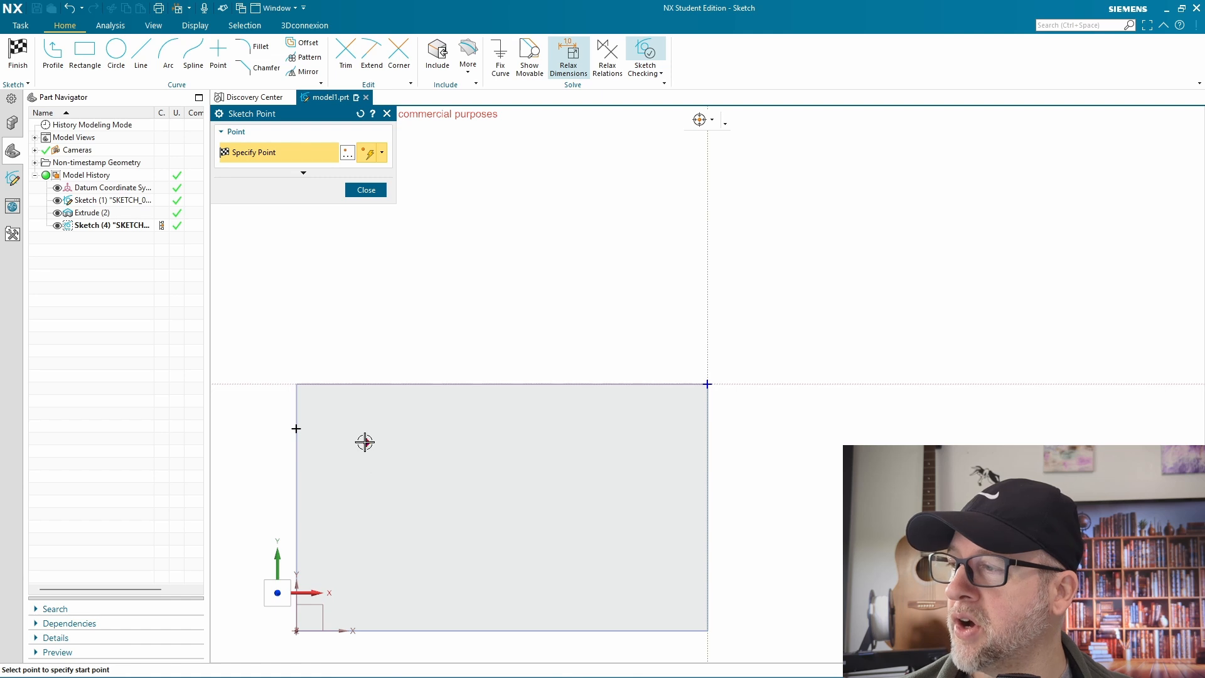
pyautogui.click(368, 190)
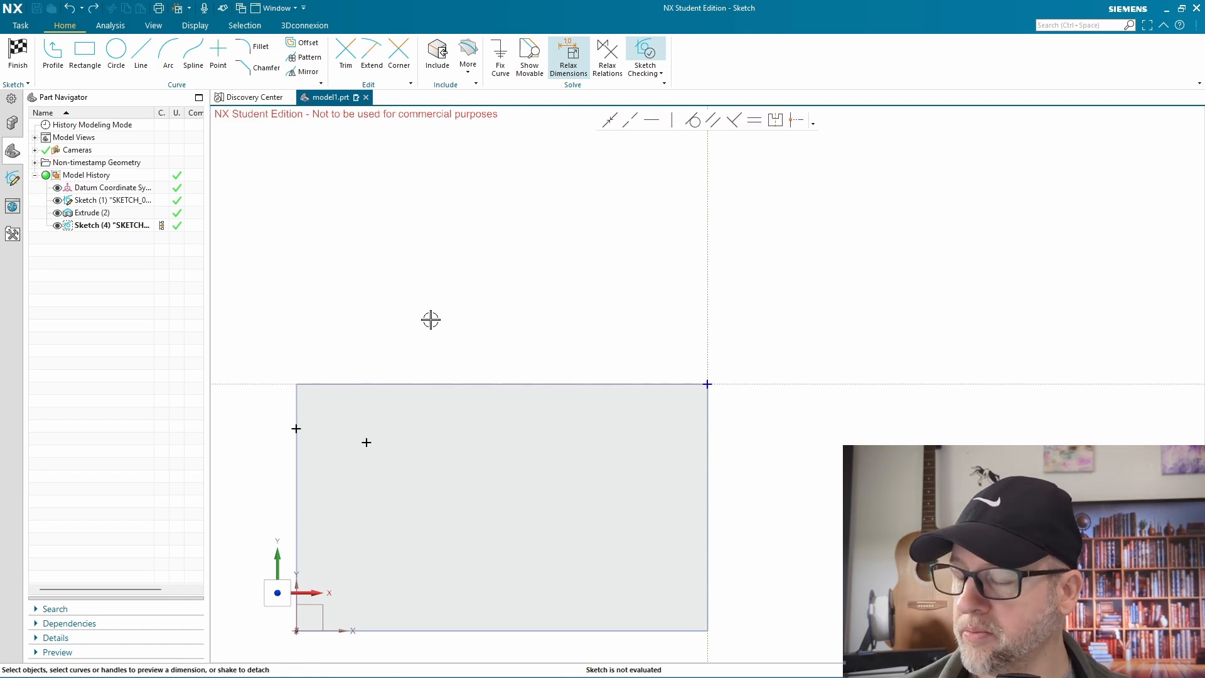
# Dimension the horizontal distance from the point to the sketch origin, set it to 82 mm and scale the entire sketch
pyautogui.click(365, 443)
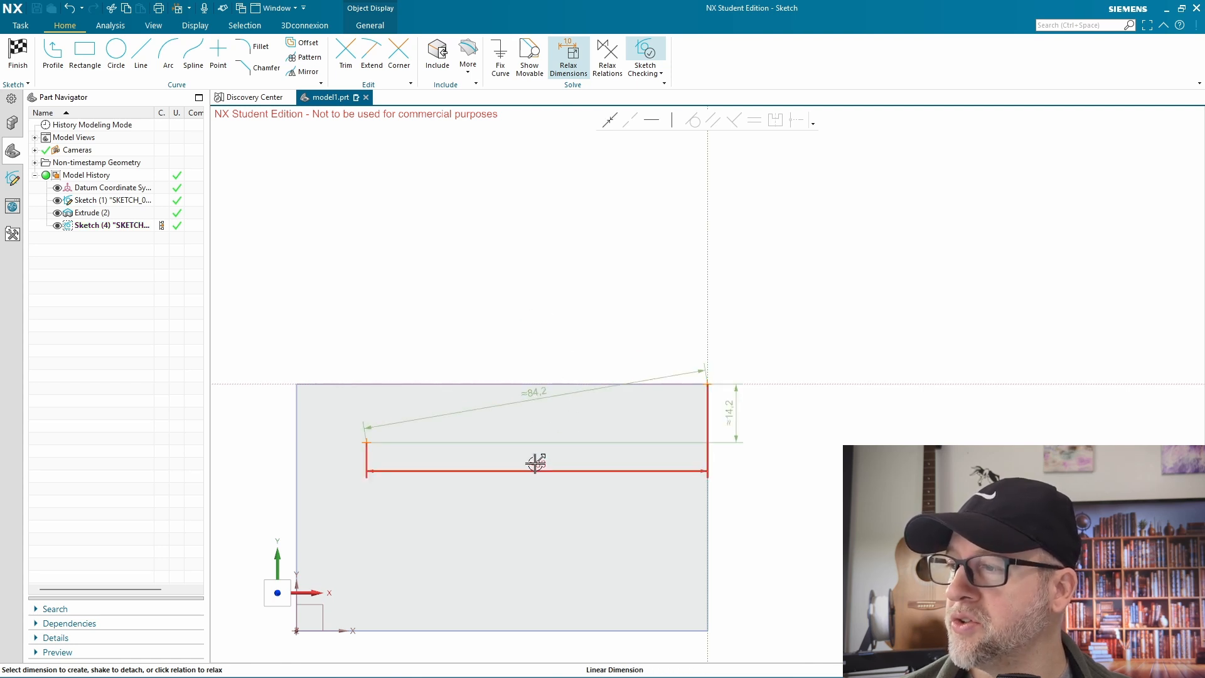
pyautogui.click(540, 465)
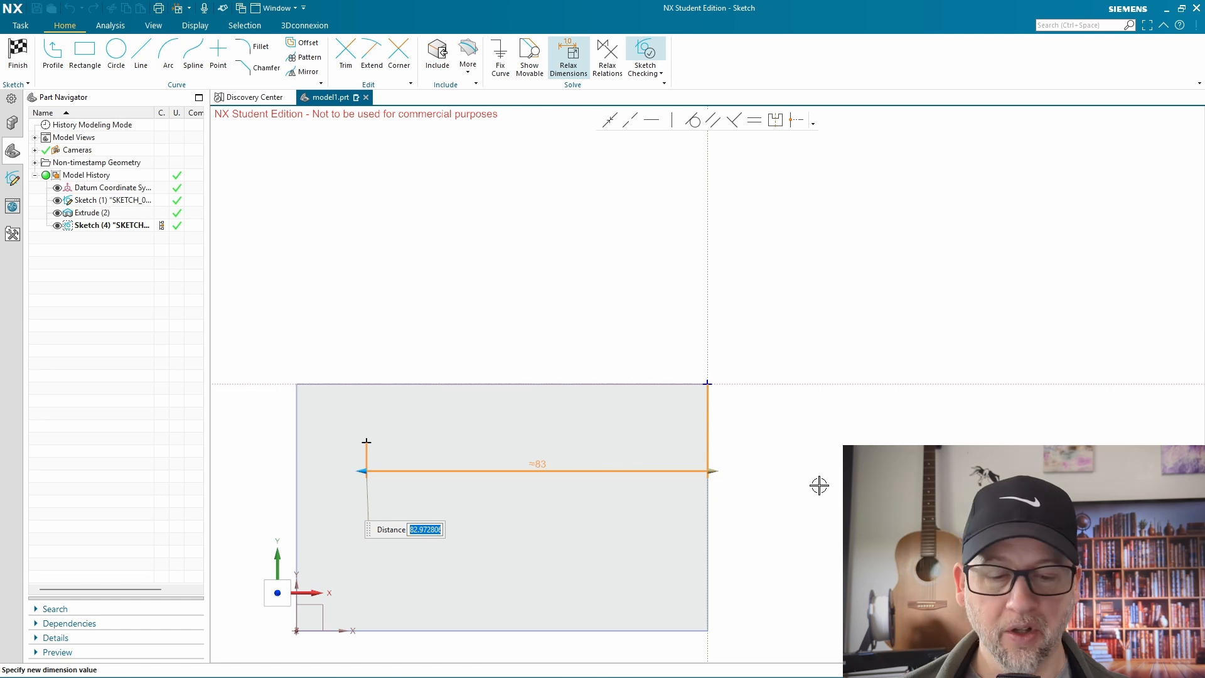
pyautogui.write('82')
pyautogui.press('Return')
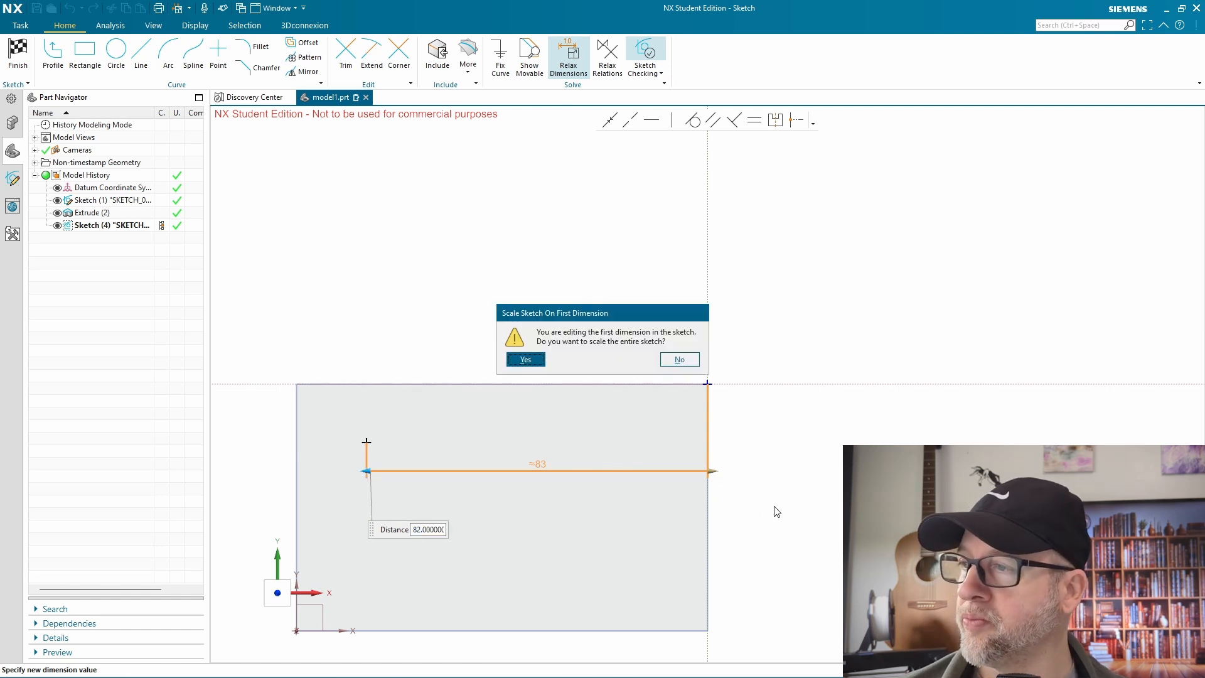
pyautogui.click(525, 359)
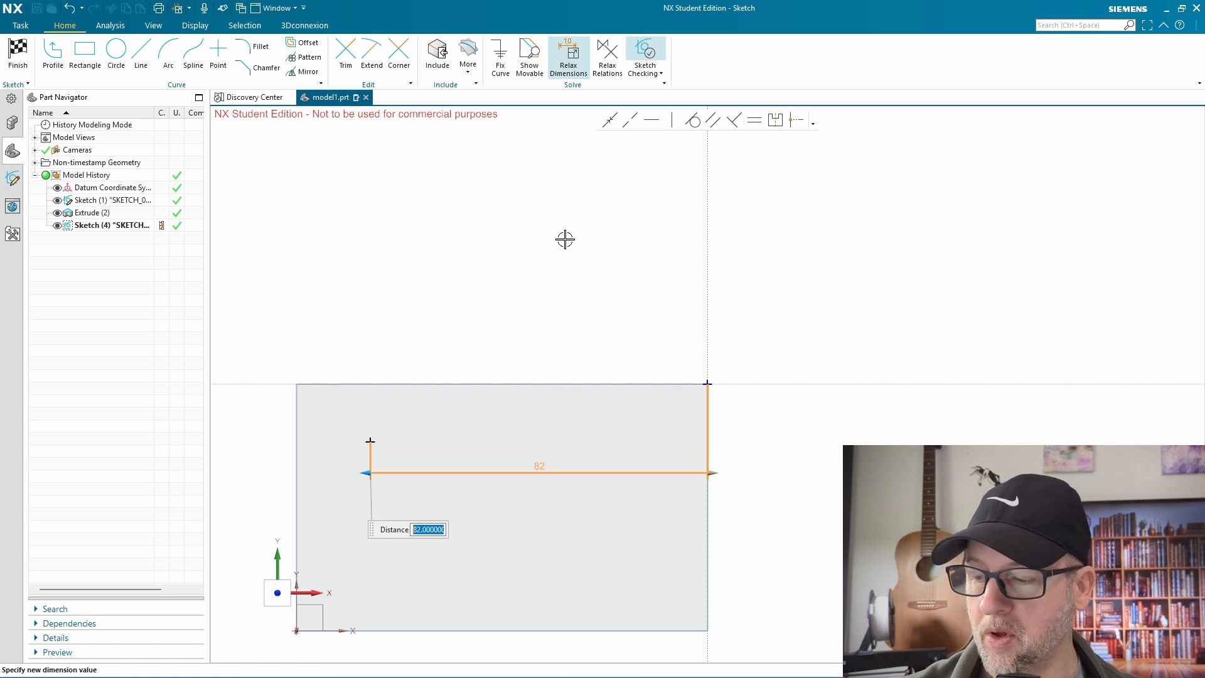
pyautogui.press('Escape')
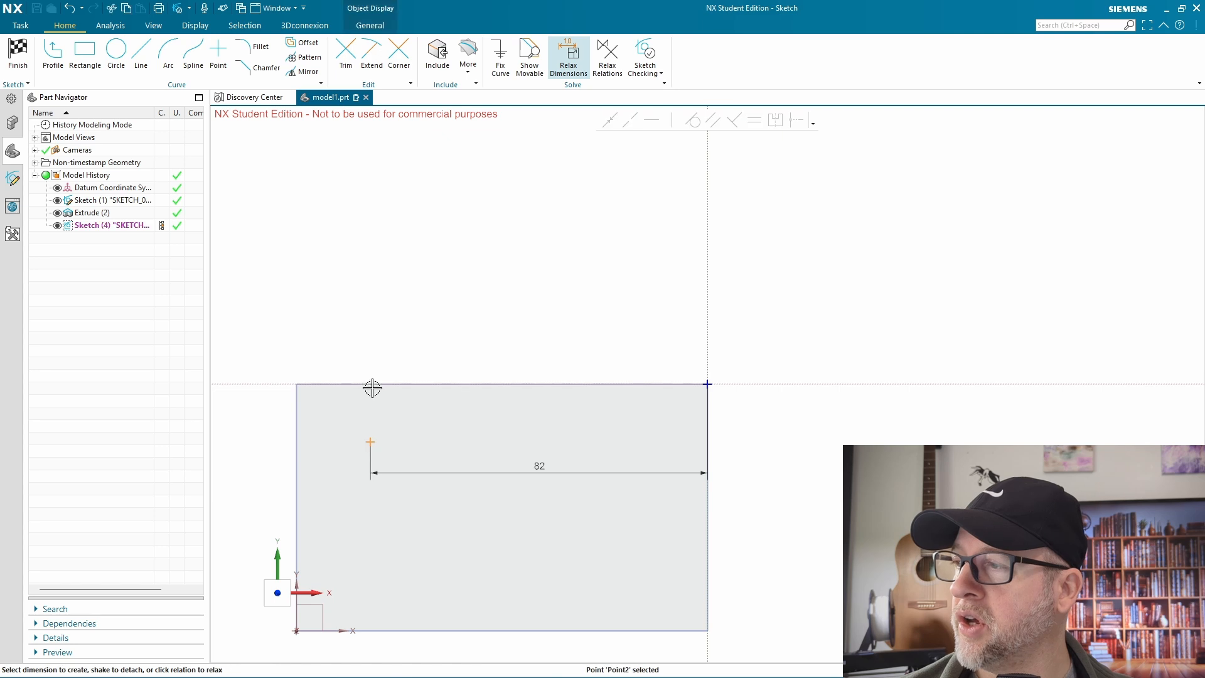
# Dimension the vertical distance from the point to the sketch origin and set it to 10 mm
pyautogui.click(370, 442)
pyautogui.click(706, 382)
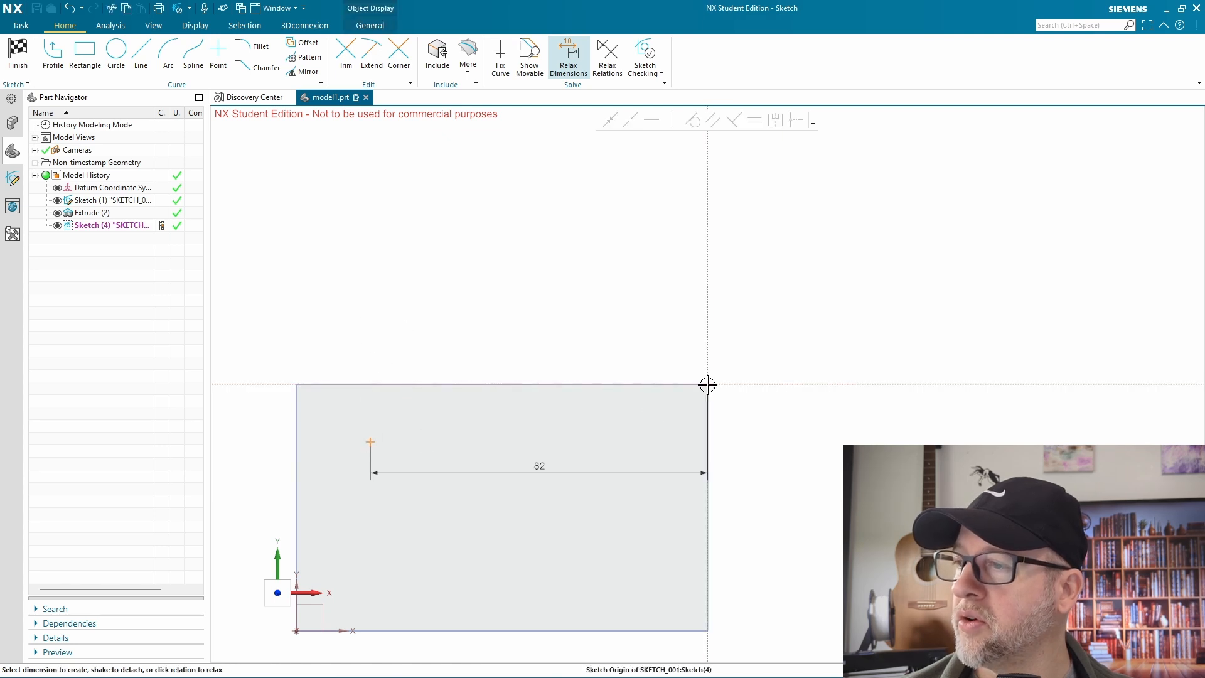
pyautogui.click(740, 417)
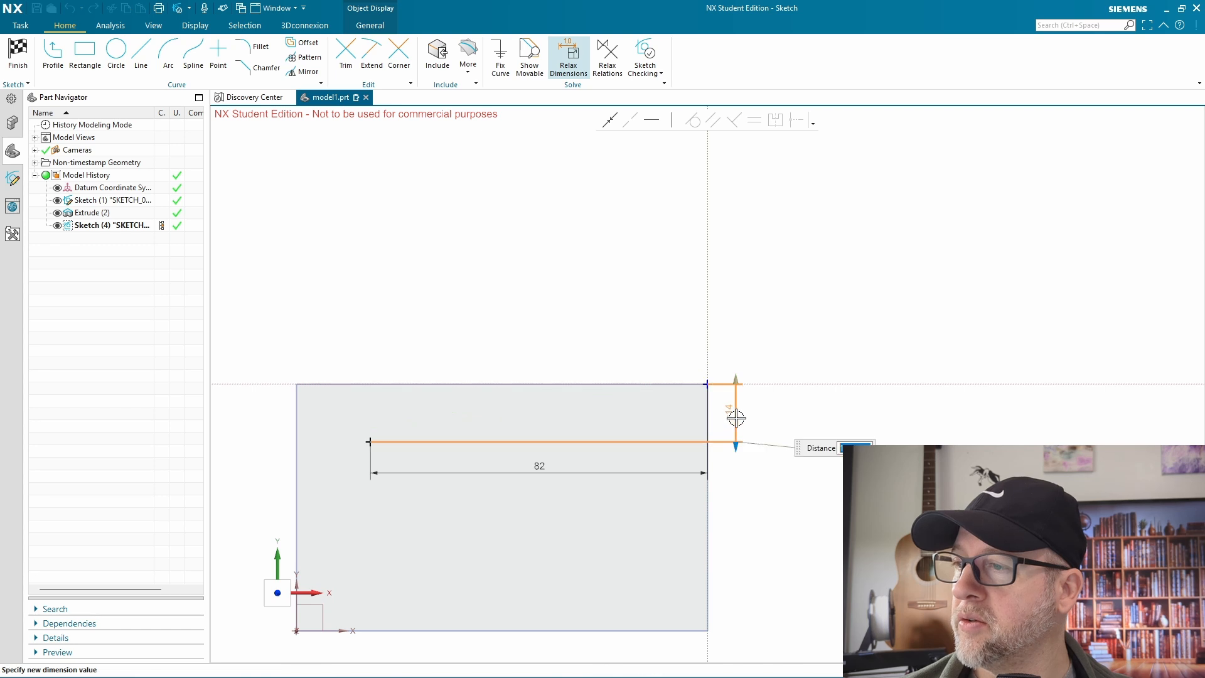
pyautogui.write('1')
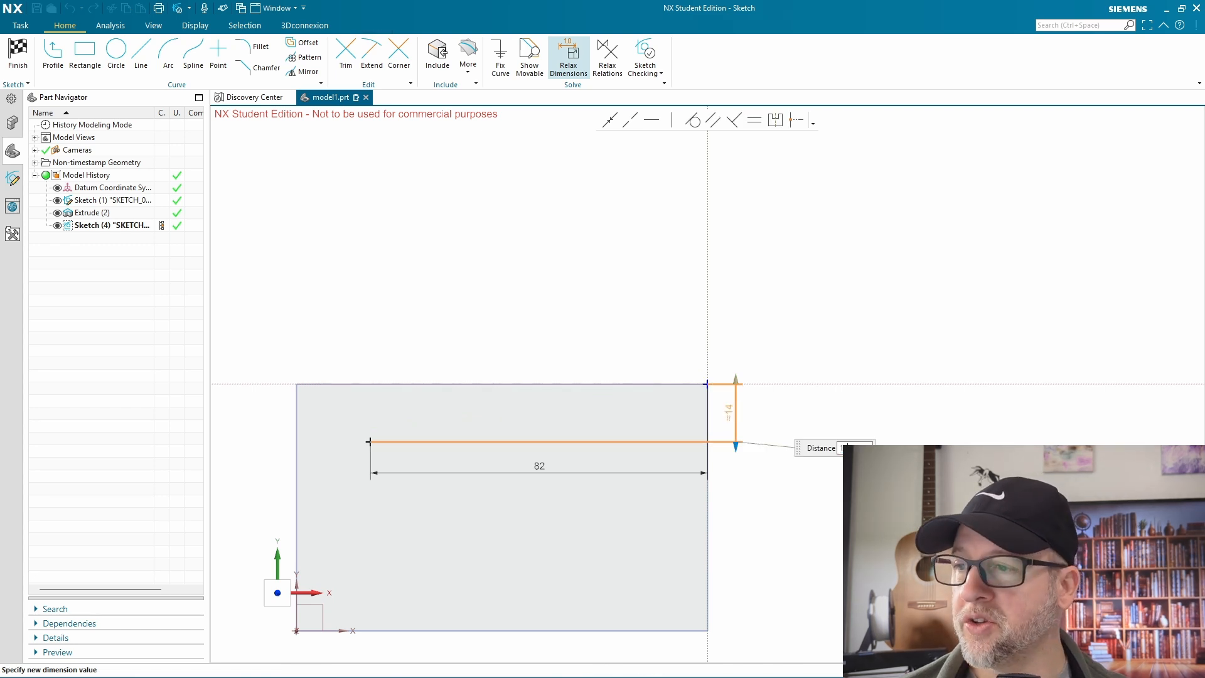
pyautogui.write('0')
pyautogui.press('Return')
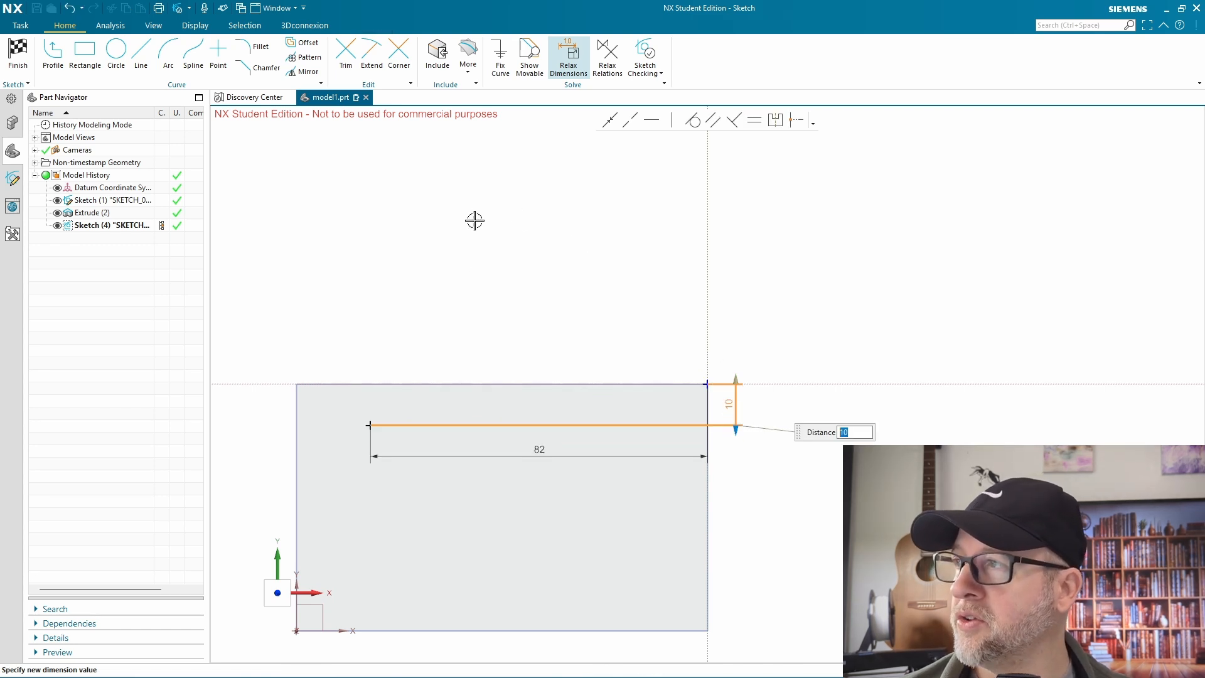
# Finish the sketch and subtract a simple 10 mm diameter hole, 50 mm deep, from the plate at the sketched point
pyautogui.click(17, 52)
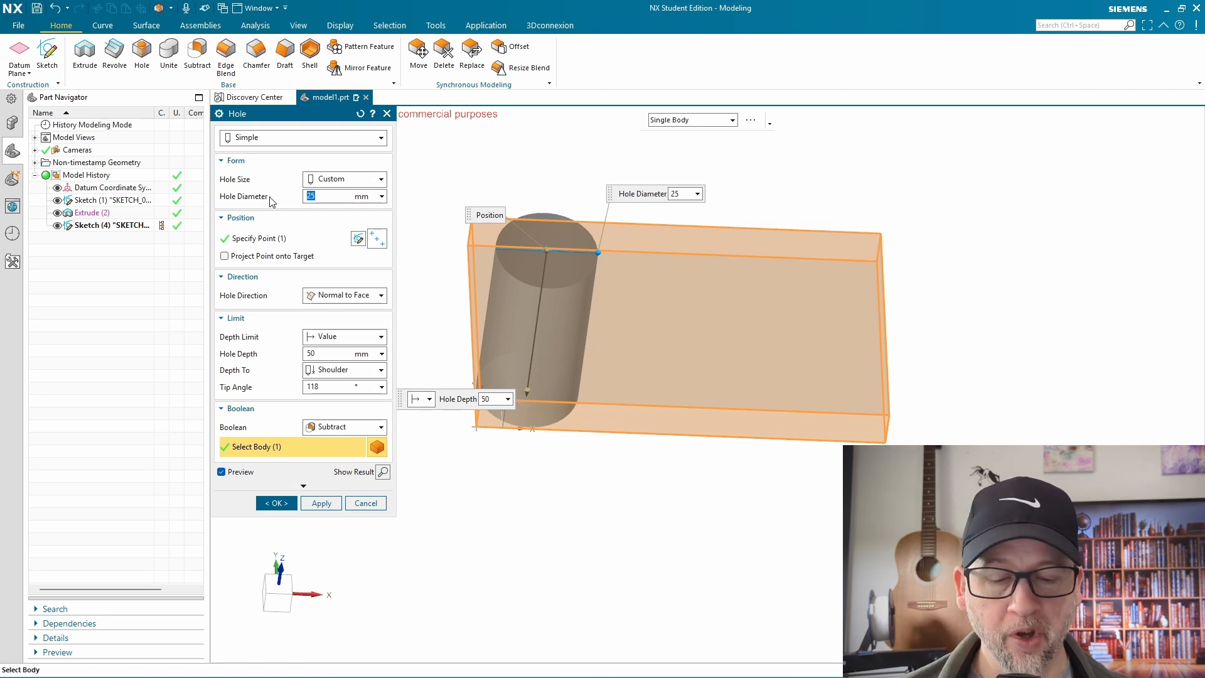
pyautogui.press('Return')
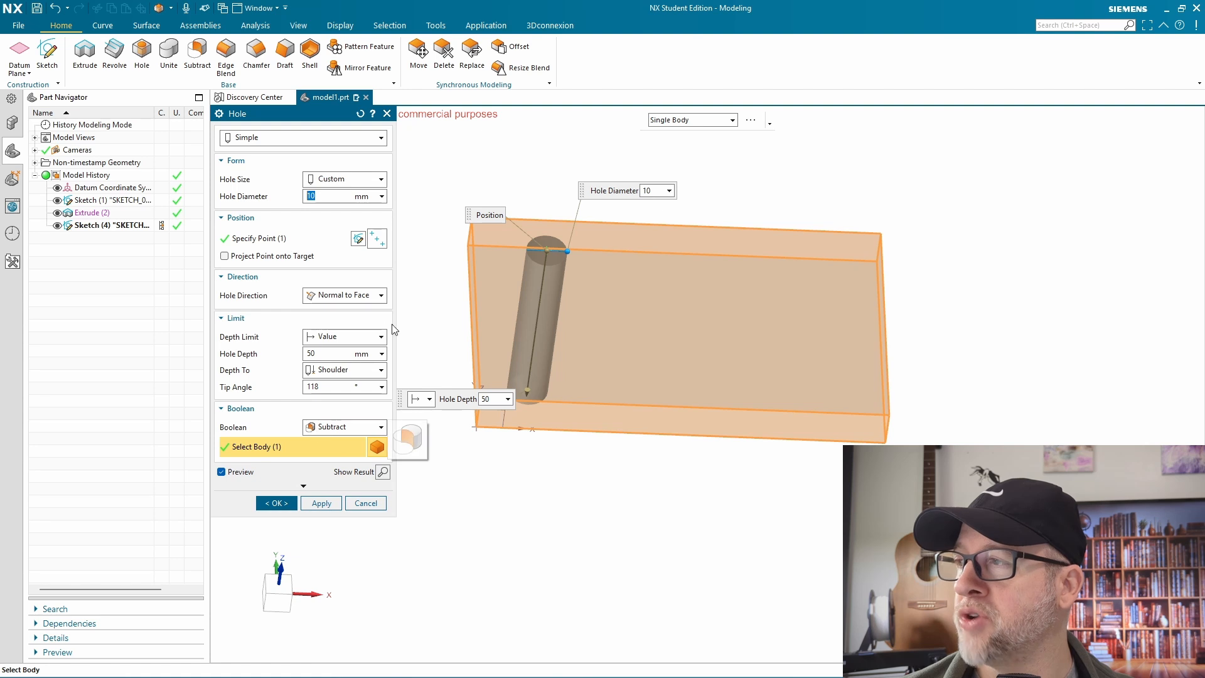
pyautogui.click(296, 139)
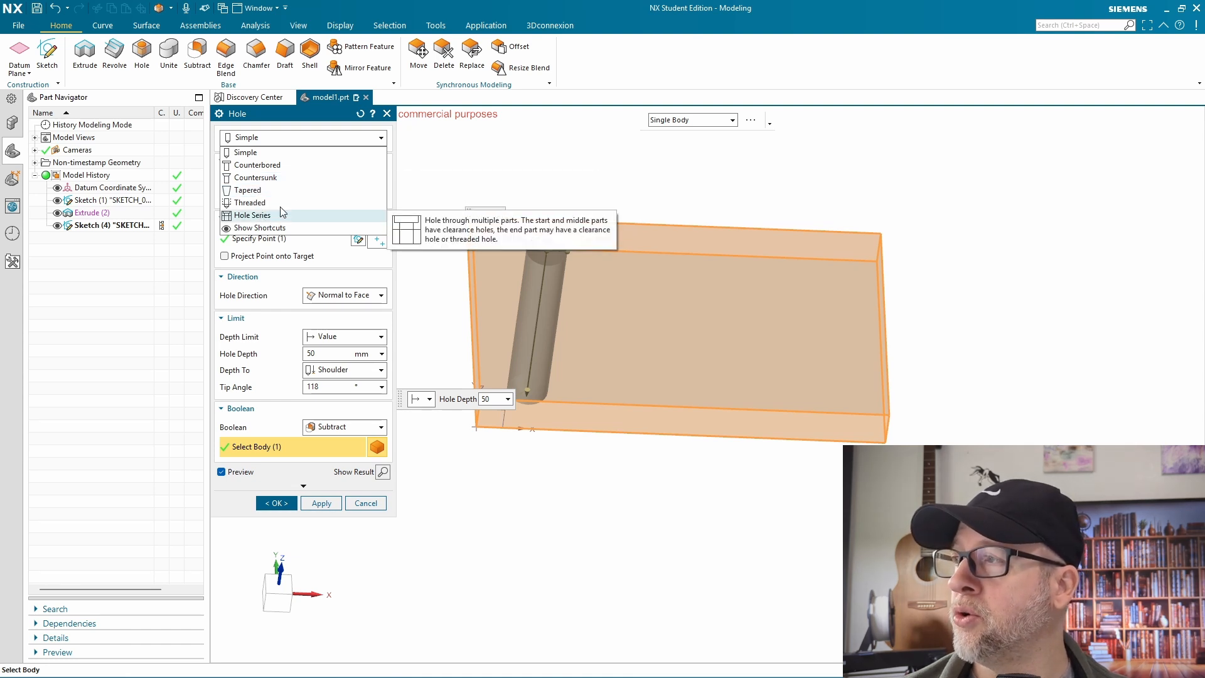
pyautogui.click(288, 116)
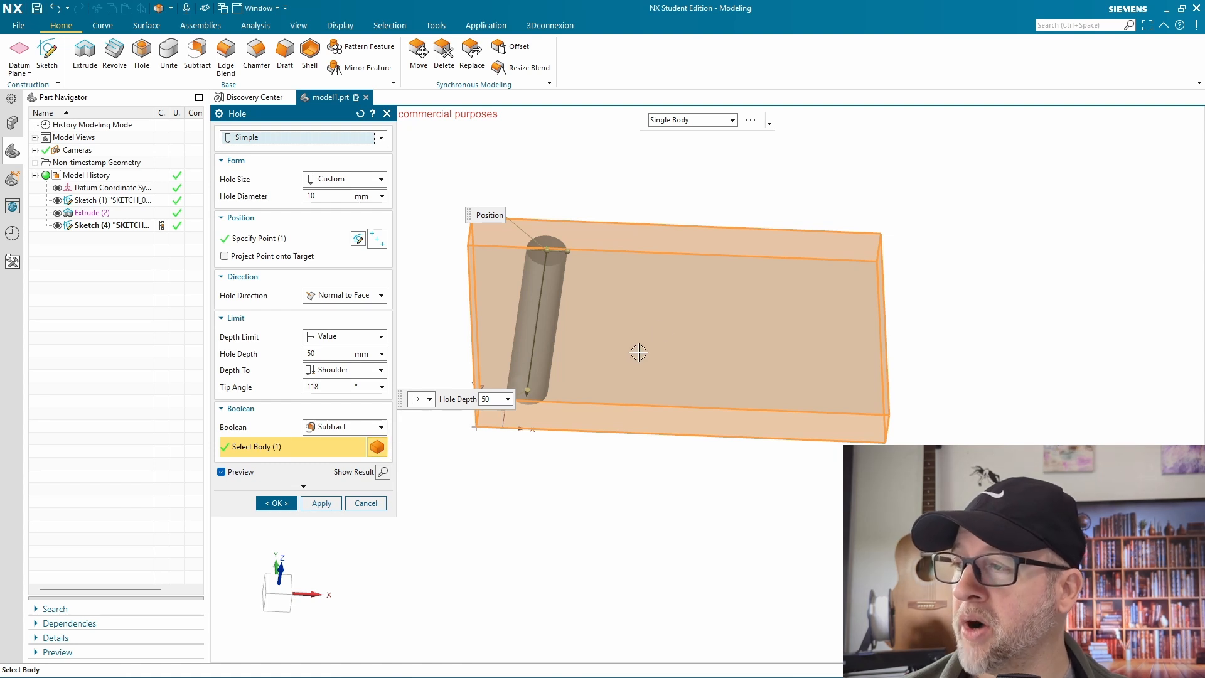
pyautogui.click(276, 503)
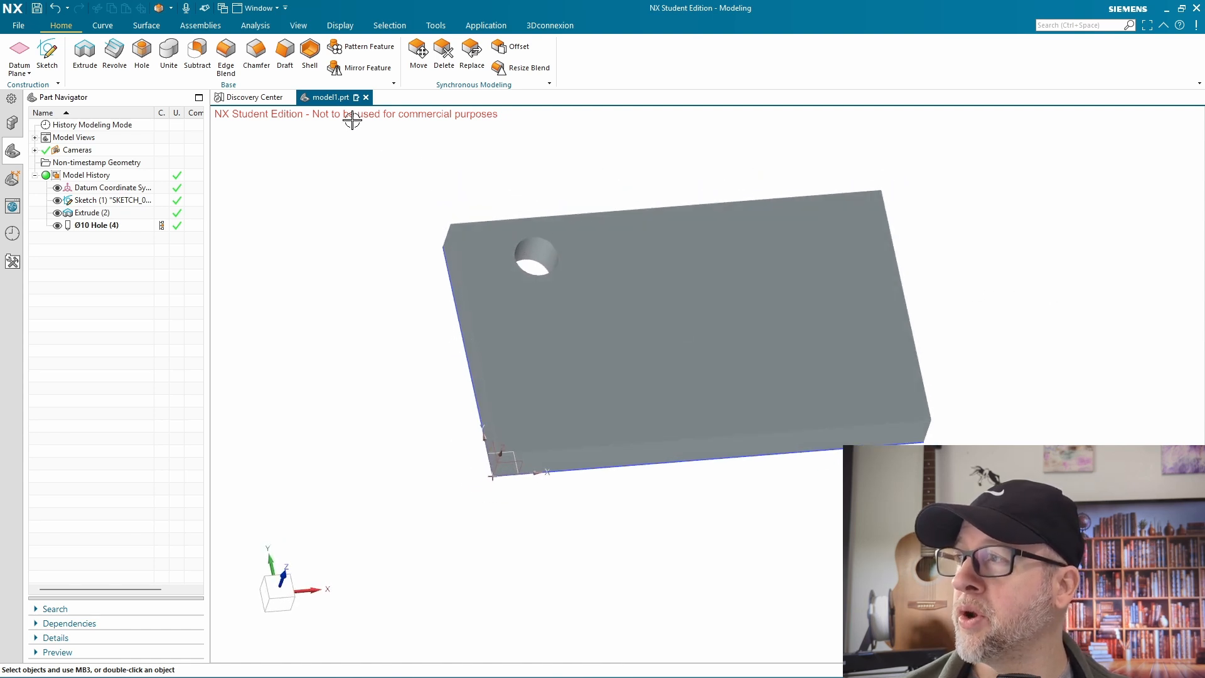
# Chamfer the four outer edges of the plate's top face with a symmetric 5 mm distance
pyautogui.click(256, 54)
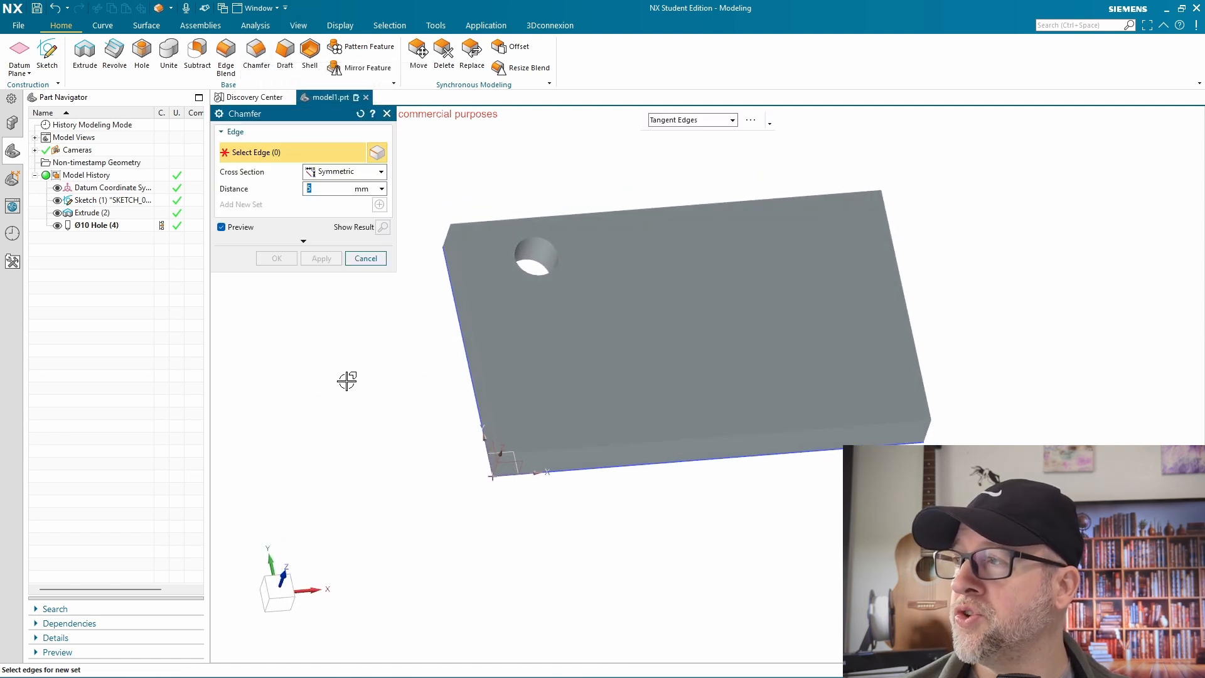
pyautogui.click(479, 363)
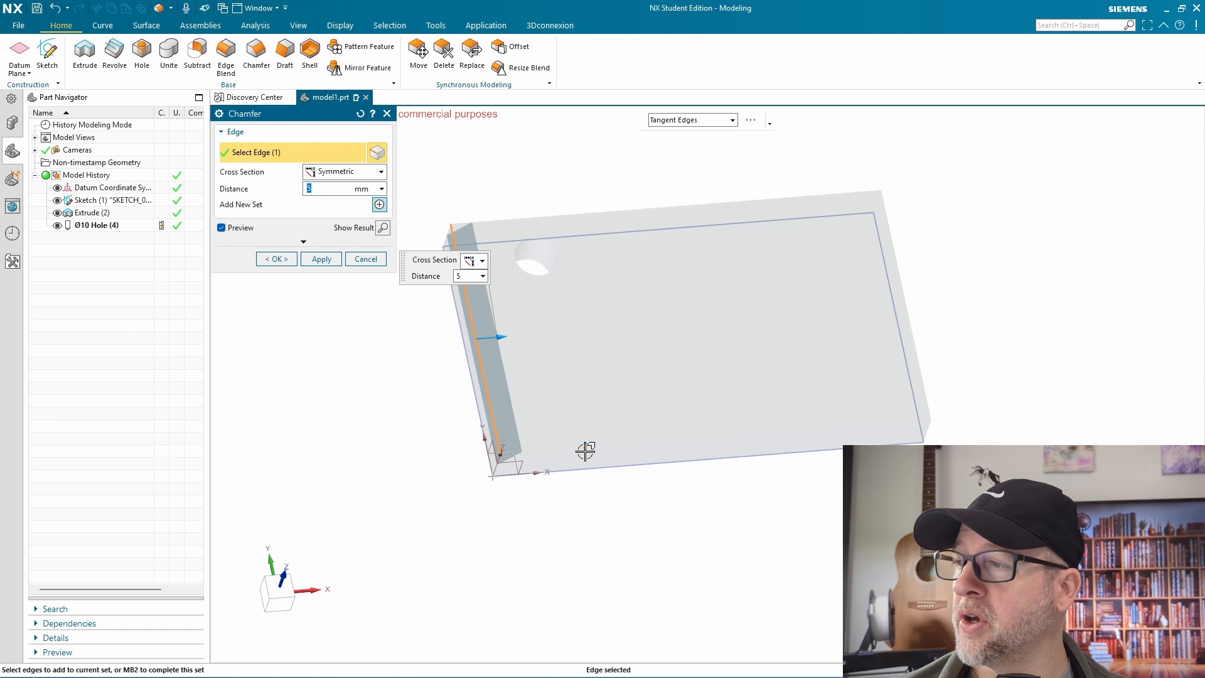
pyautogui.click(820, 425)
pyautogui.click(916, 339)
pyautogui.click(778, 199)
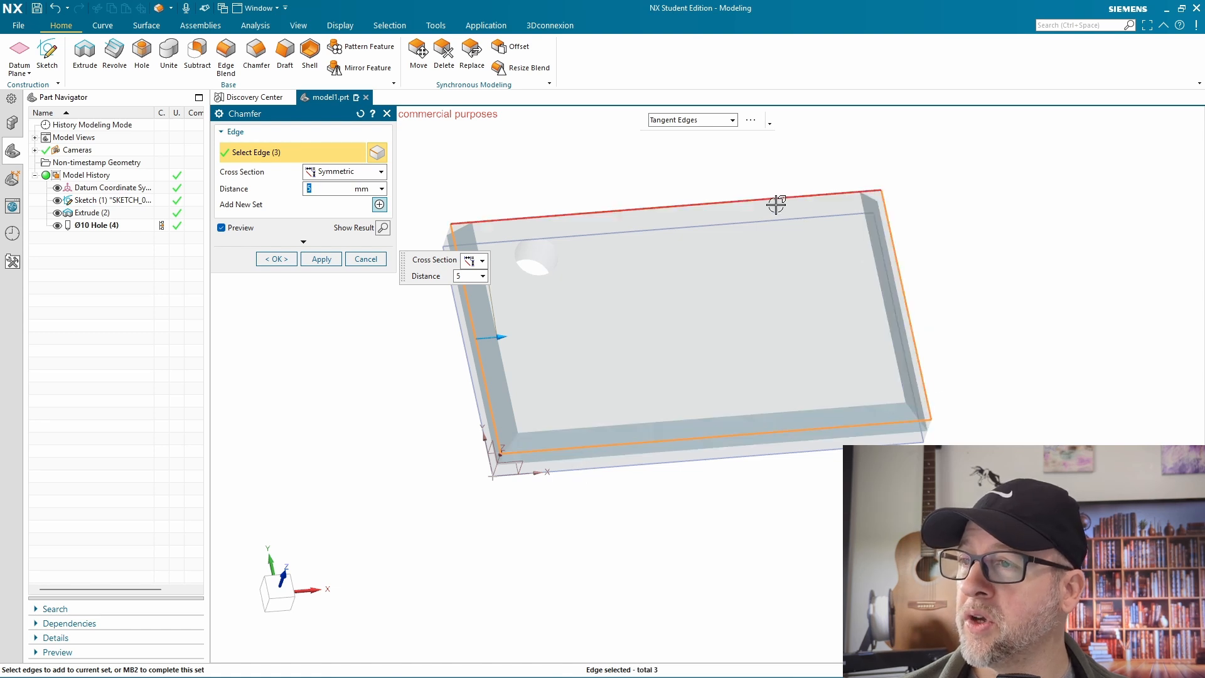
pyautogui.click(277, 259)
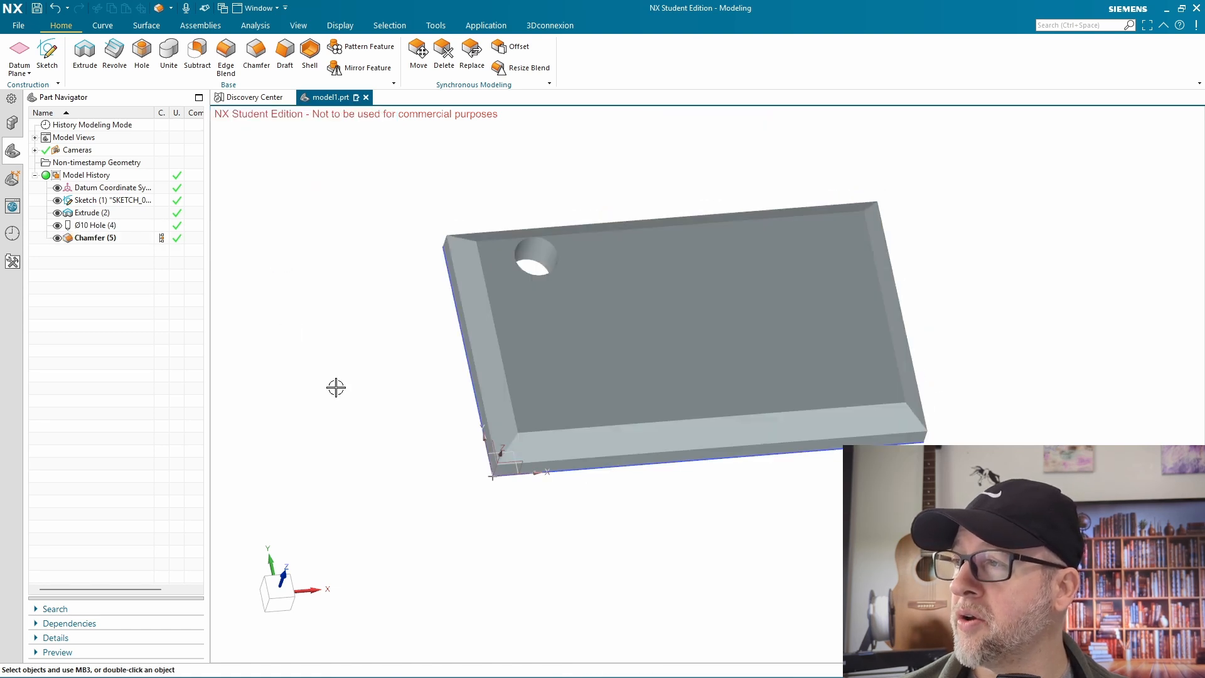
# Blend the four outer edges of the plate's bottom face with a circular 2 mm radius
pyautogui.moveTo(632, 547)
pyautogui.mouseDown(button='middle')
pyautogui.moveTo(665, 479)
pyautogui.moveTo(701, 456)
pyautogui.mouseUp(button='middle')
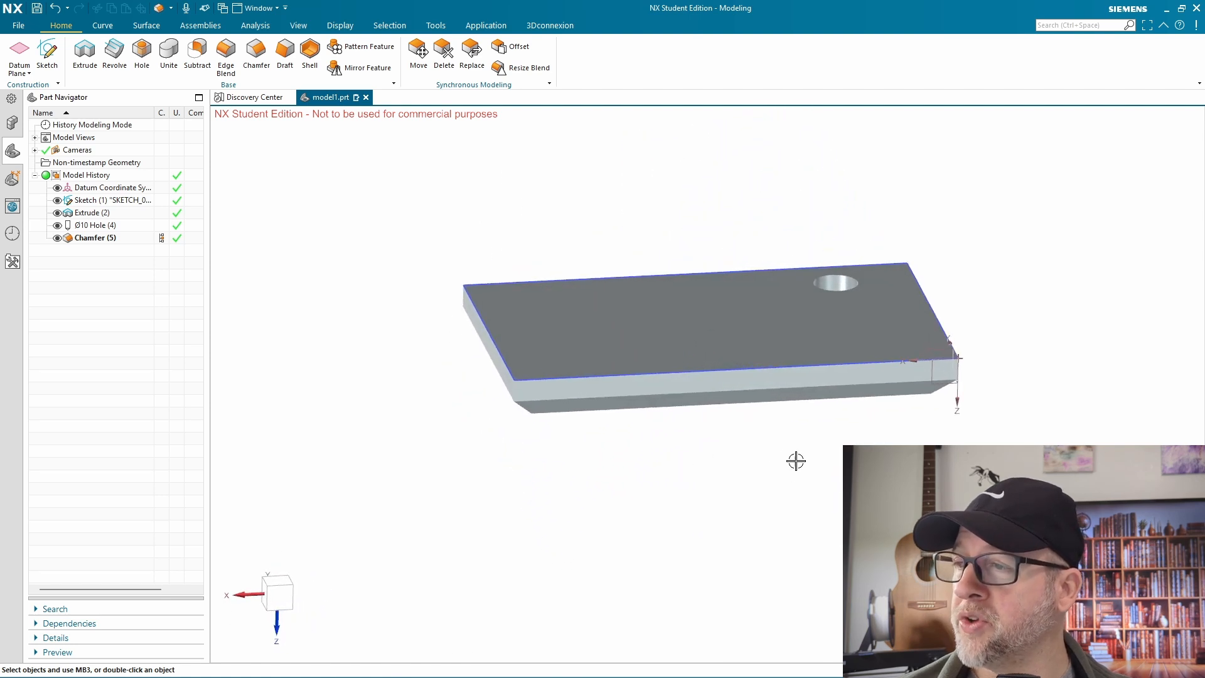
pyautogui.moveTo(790, 448)
pyautogui.mouseDown(button='middle')
pyautogui.moveTo(696, 462)
pyautogui.moveTo(772, 408)
pyautogui.moveTo(763, 465)
pyautogui.moveTo(834, 468)
pyautogui.mouseUp(button='middle')
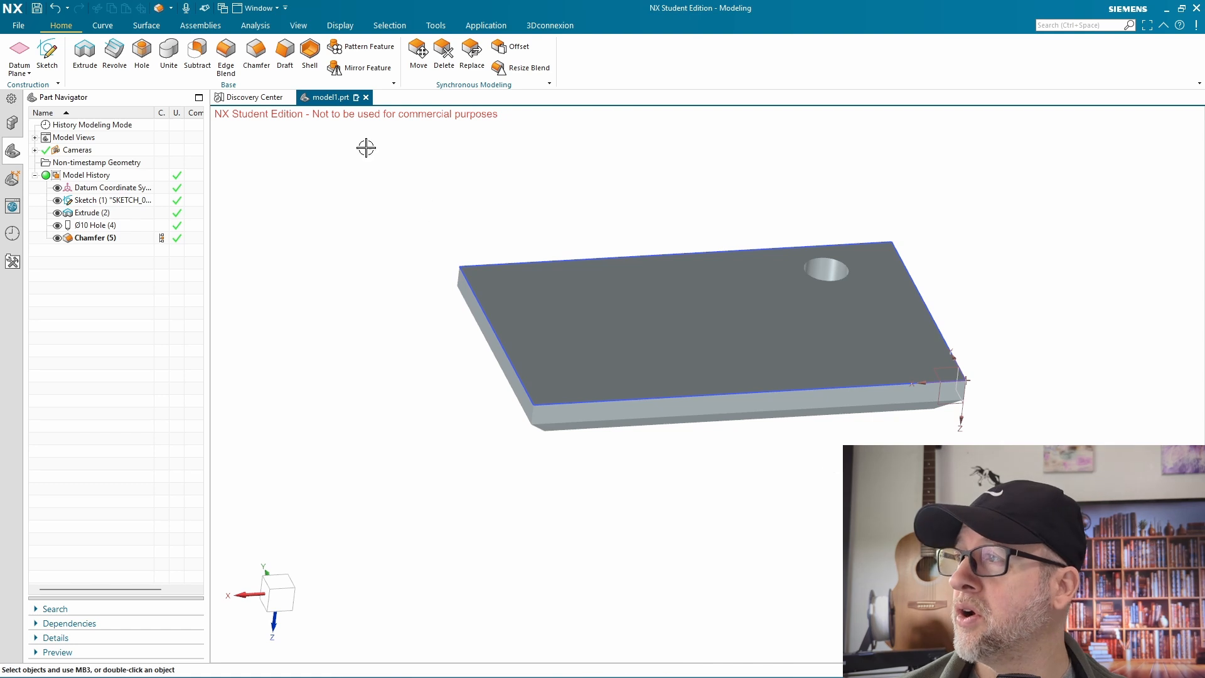
pyautogui.click(226, 53)
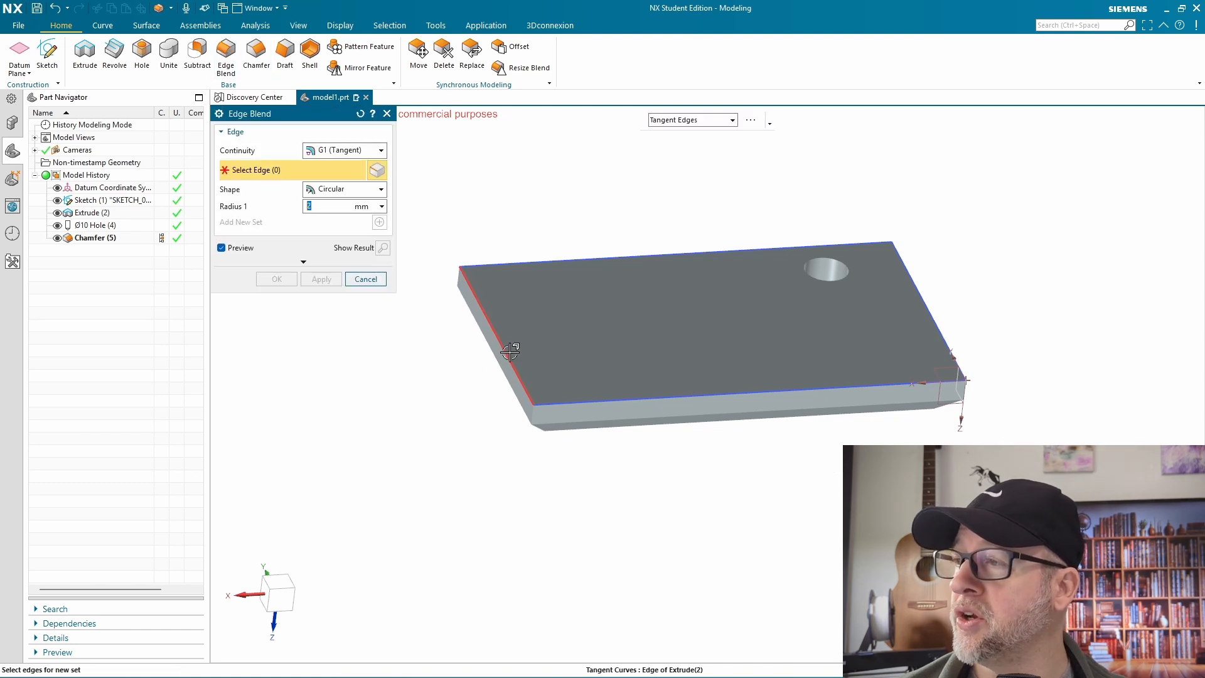
pyautogui.click(585, 394)
pyautogui.click(928, 316)
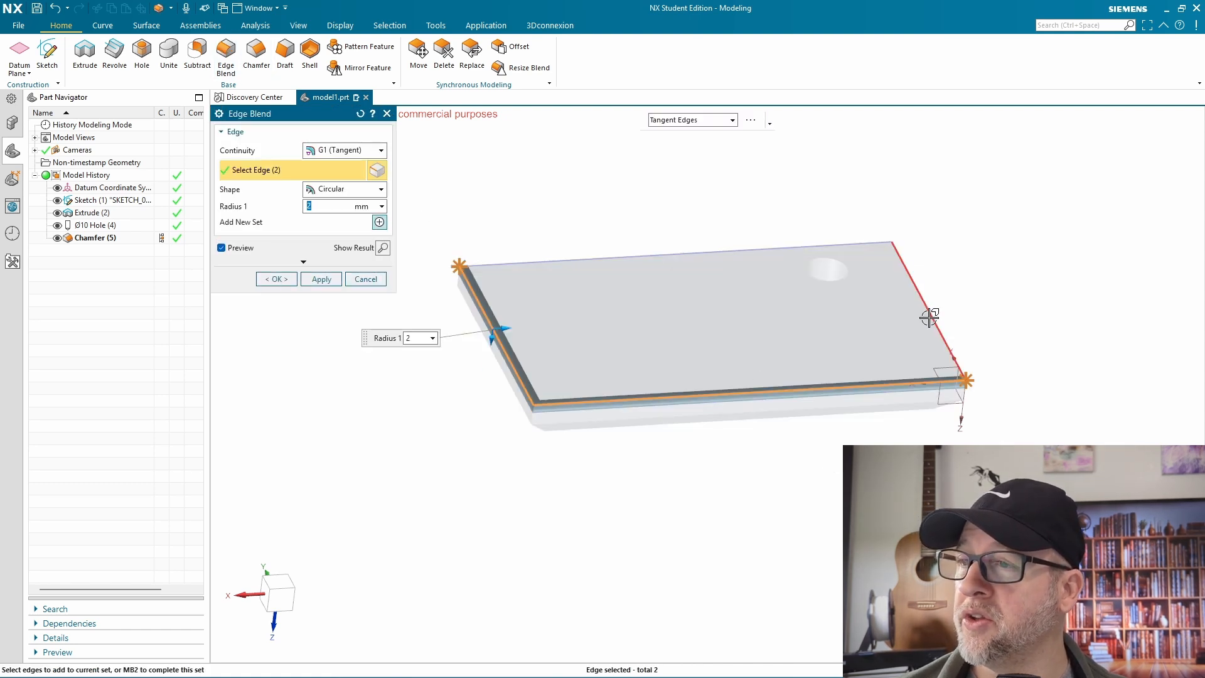
pyautogui.click(691, 255)
pyautogui.click(276, 279)
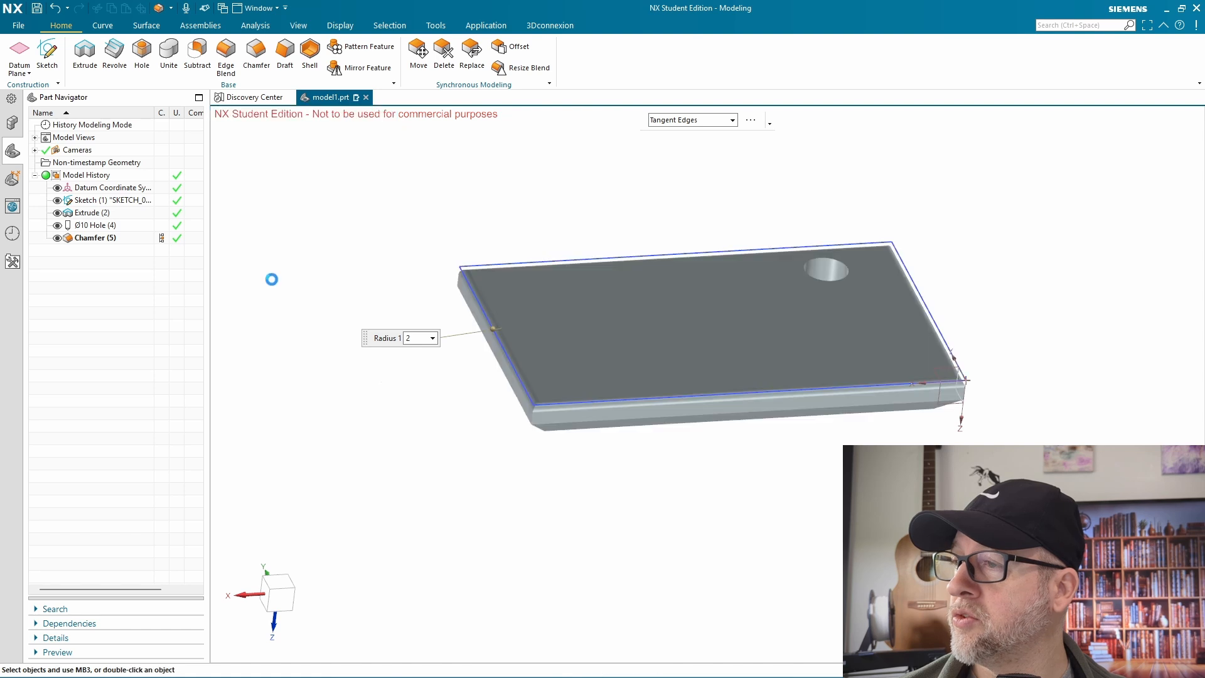
# Edit the plate's base sketch and set the rectangle's width dimension to 80 mm
pyautogui.moveTo(790, 520); pyautogui.dragTo(537, 236, button='middle')
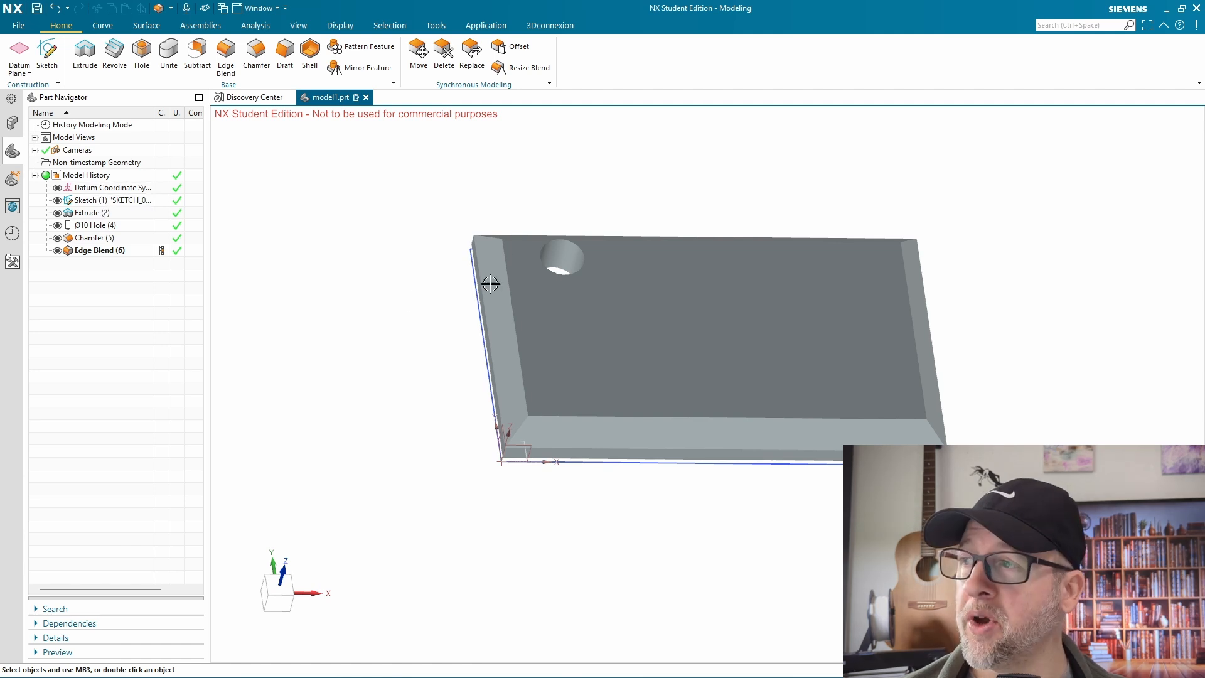
pyautogui.doubleClick(84, 201)
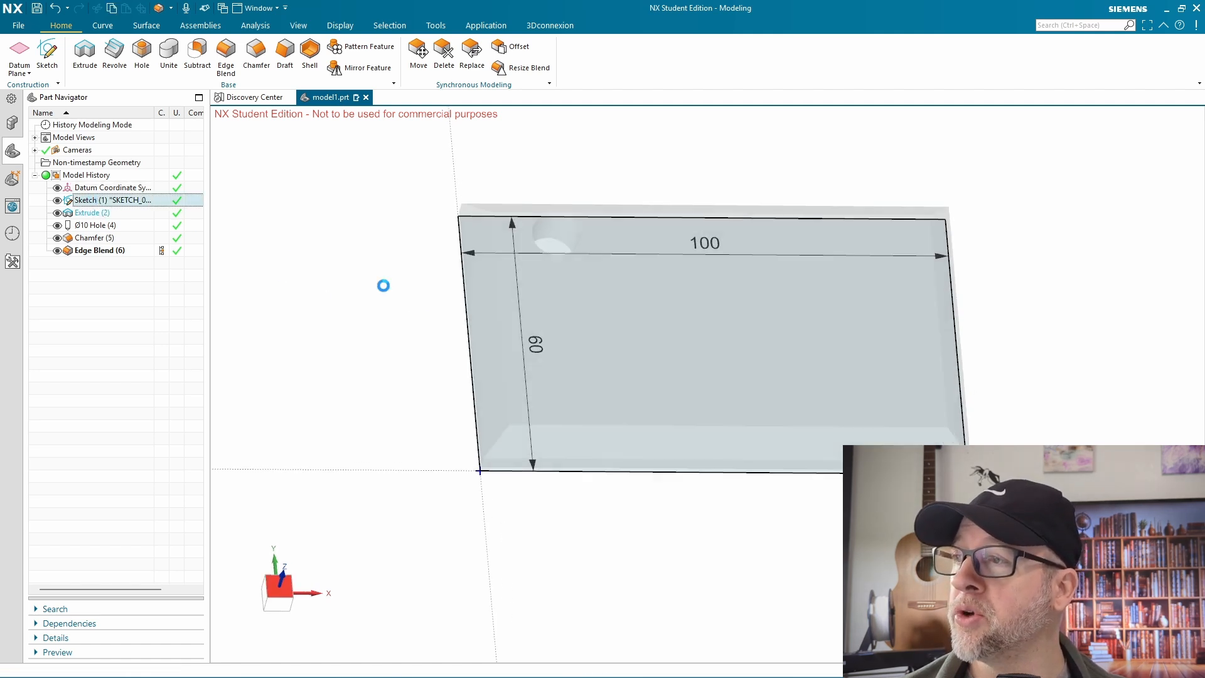
pyautogui.doubleClick(725, 195)
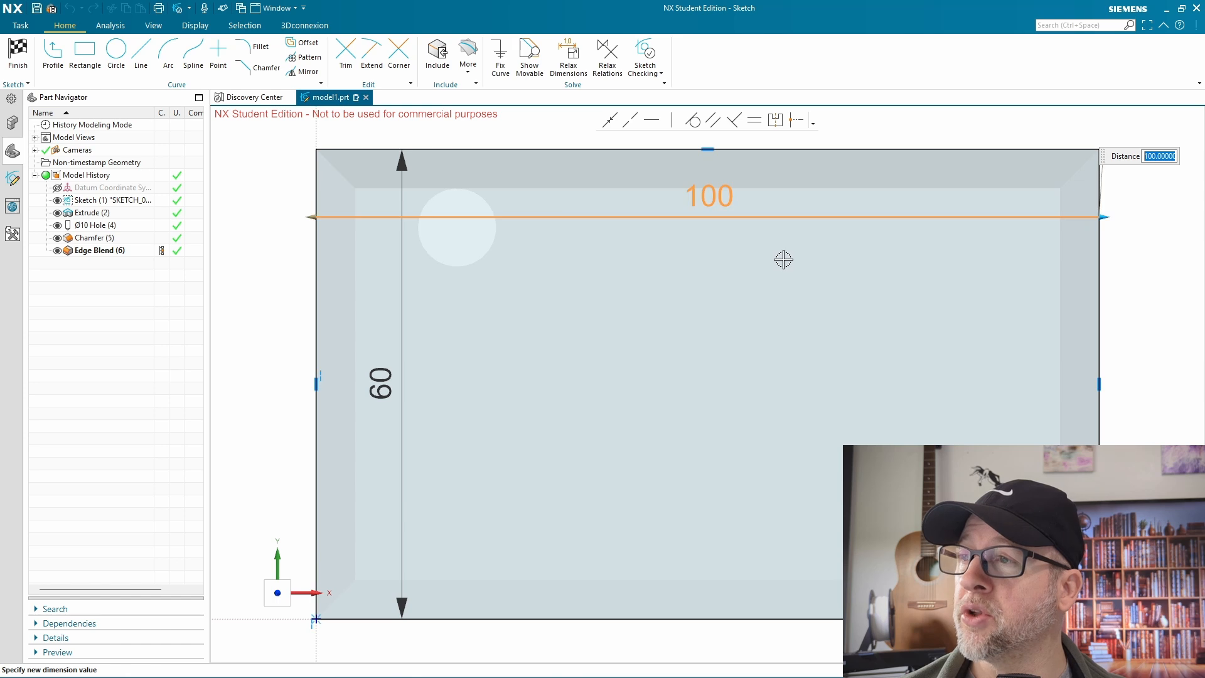
pyautogui.write('80')
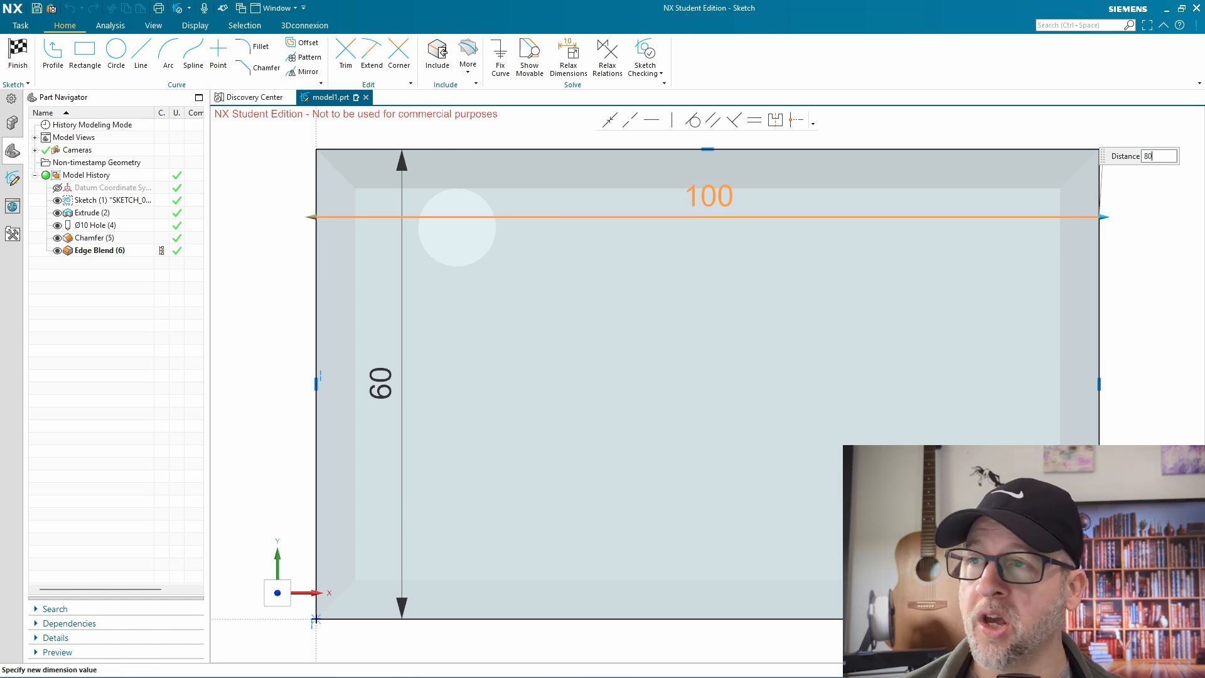
pyautogui.press('Return')
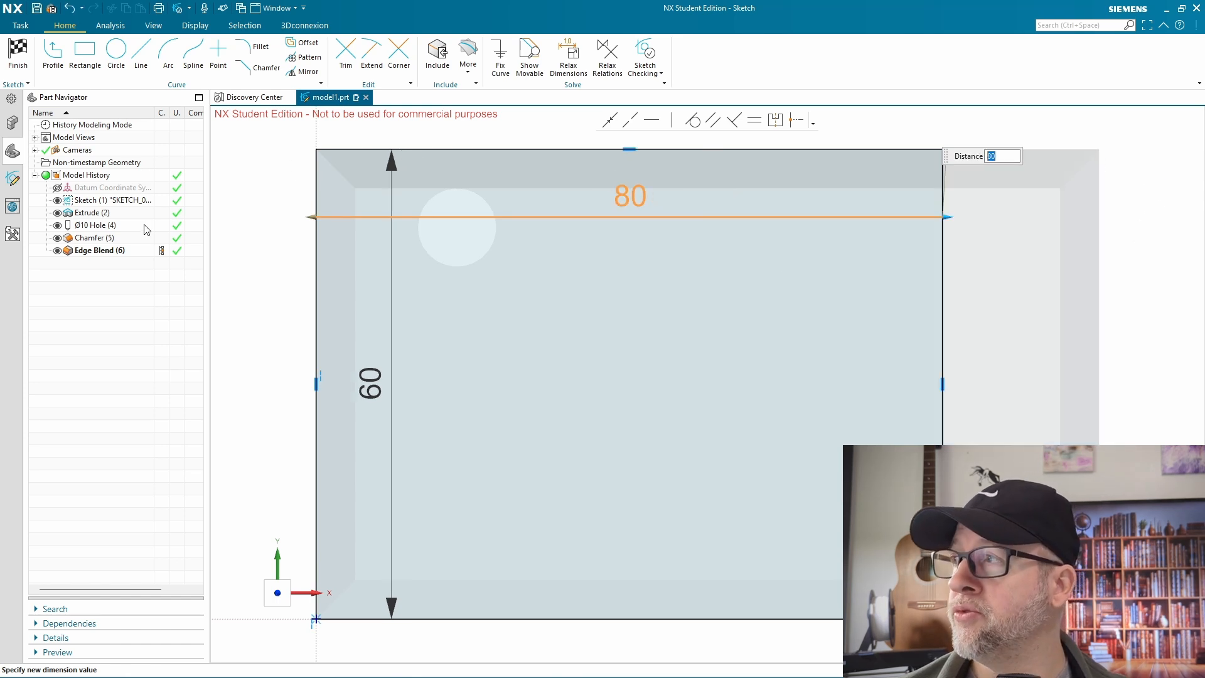
# Finish editing the base sketch and apply the new width to the plate
pyautogui.click(17, 53)
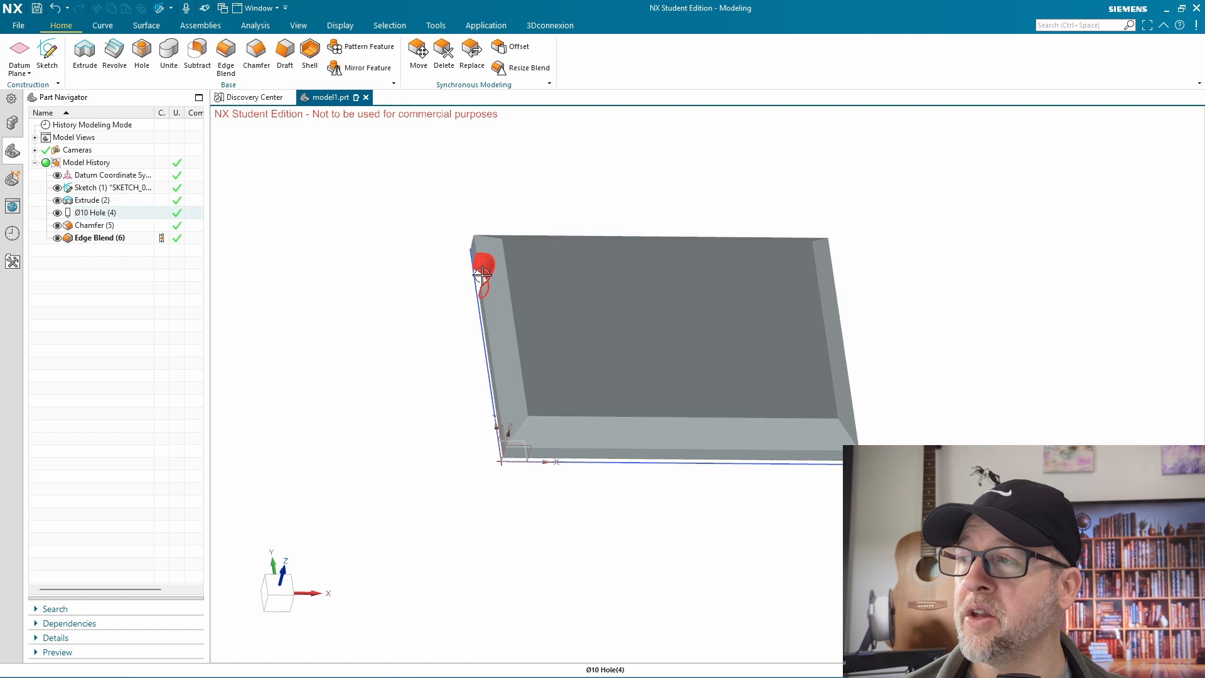
pyautogui.moveTo(972, 339); pyautogui.dragTo(944, 350, button='middle')
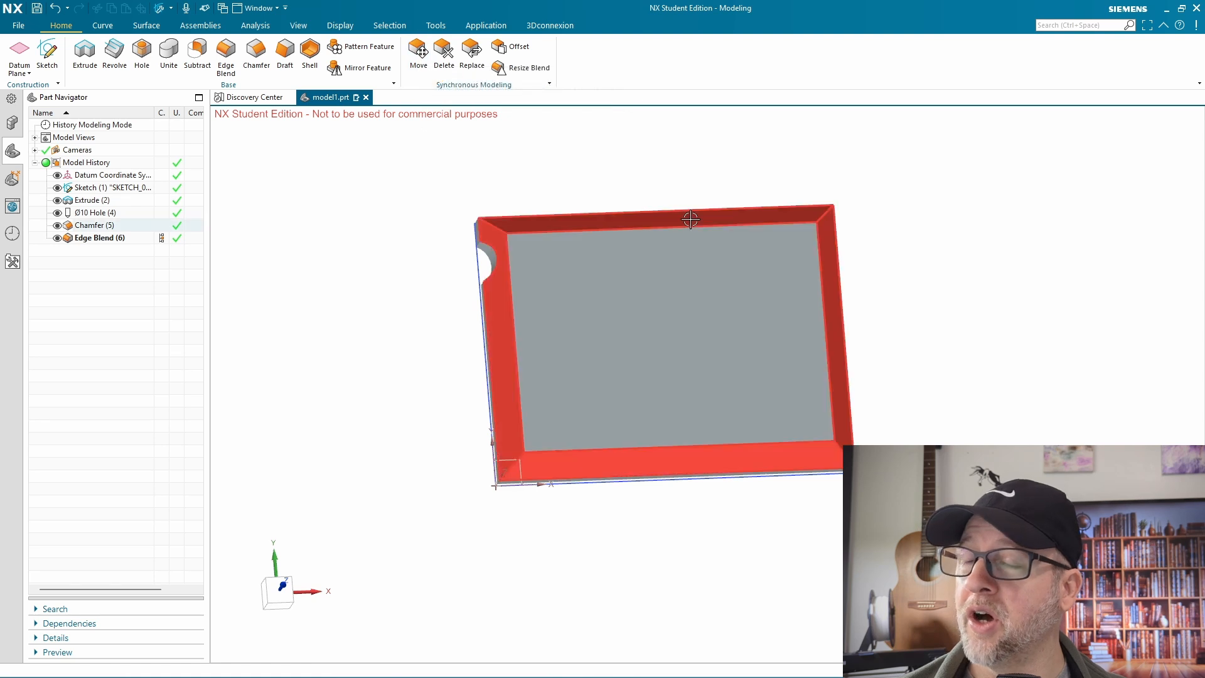
# Move the plate's right end face outward by 20 mm with Move Face, and delete that feature from the model history
pyautogui.click(417, 53)
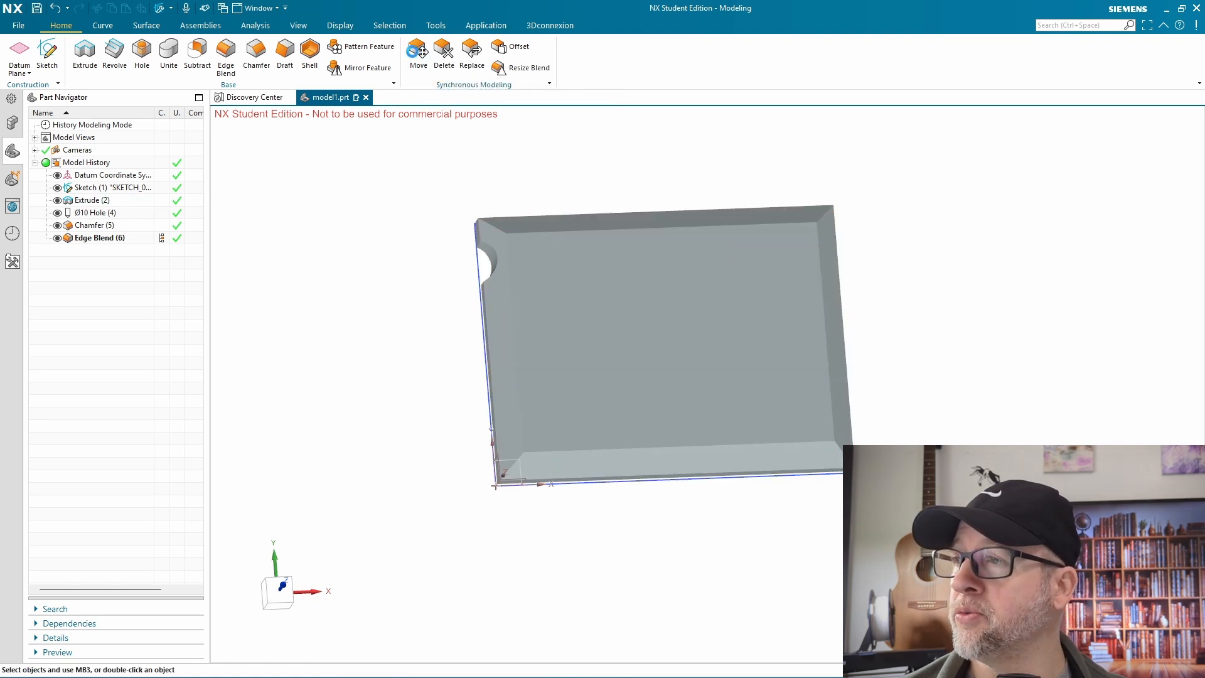
pyautogui.moveTo(909, 277)
pyautogui.mouseDown(button='middle')
pyautogui.moveTo(895, 261)
pyautogui.moveTo(903, 324)
pyautogui.mouseUp(button='middle')
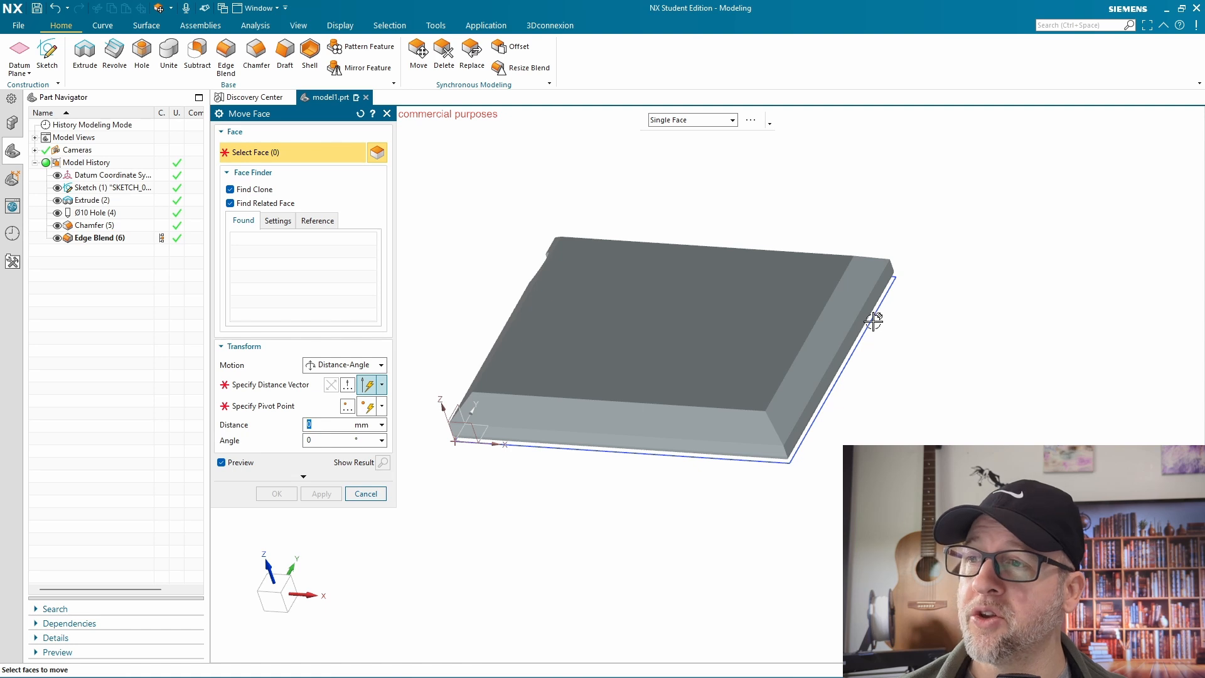
pyautogui.click(874, 321)
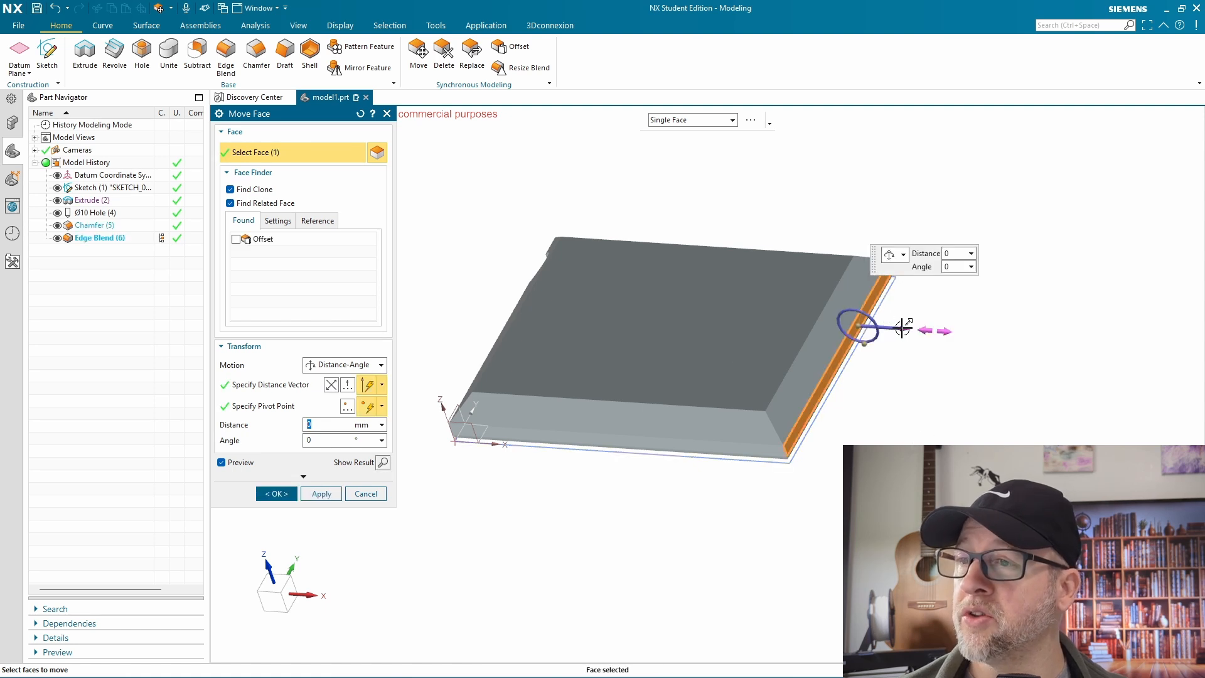
pyautogui.write('20')
pyautogui.press('Return')
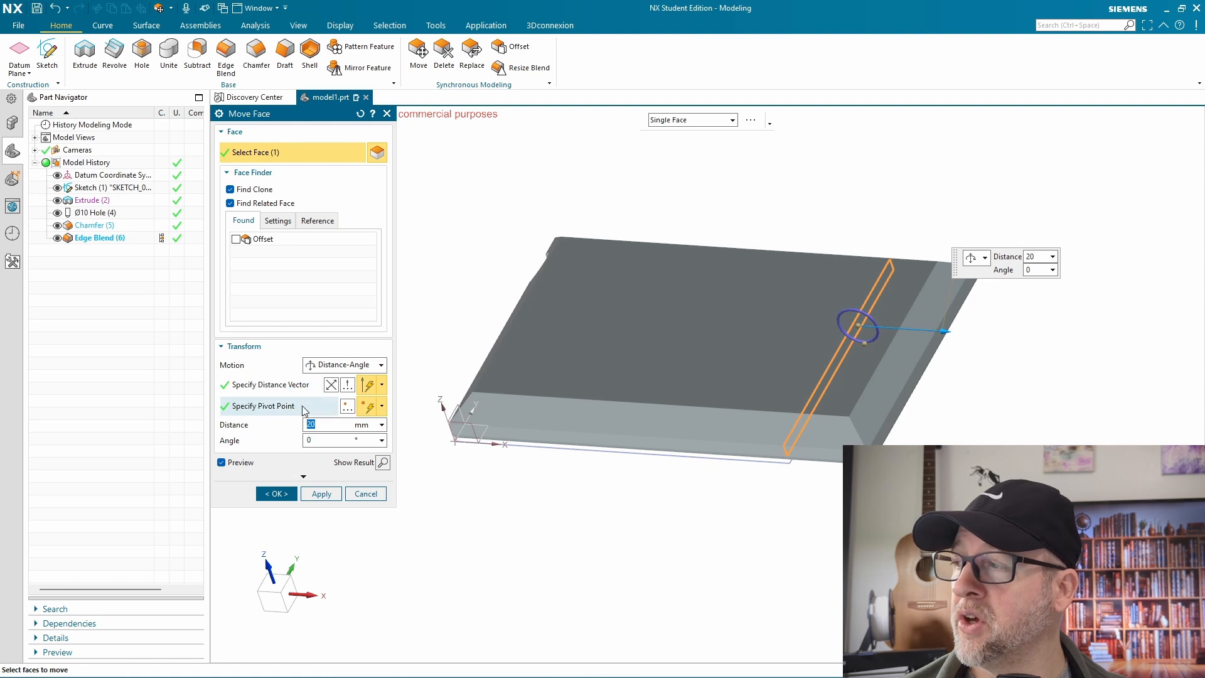
pyautogui.click(276, 493)
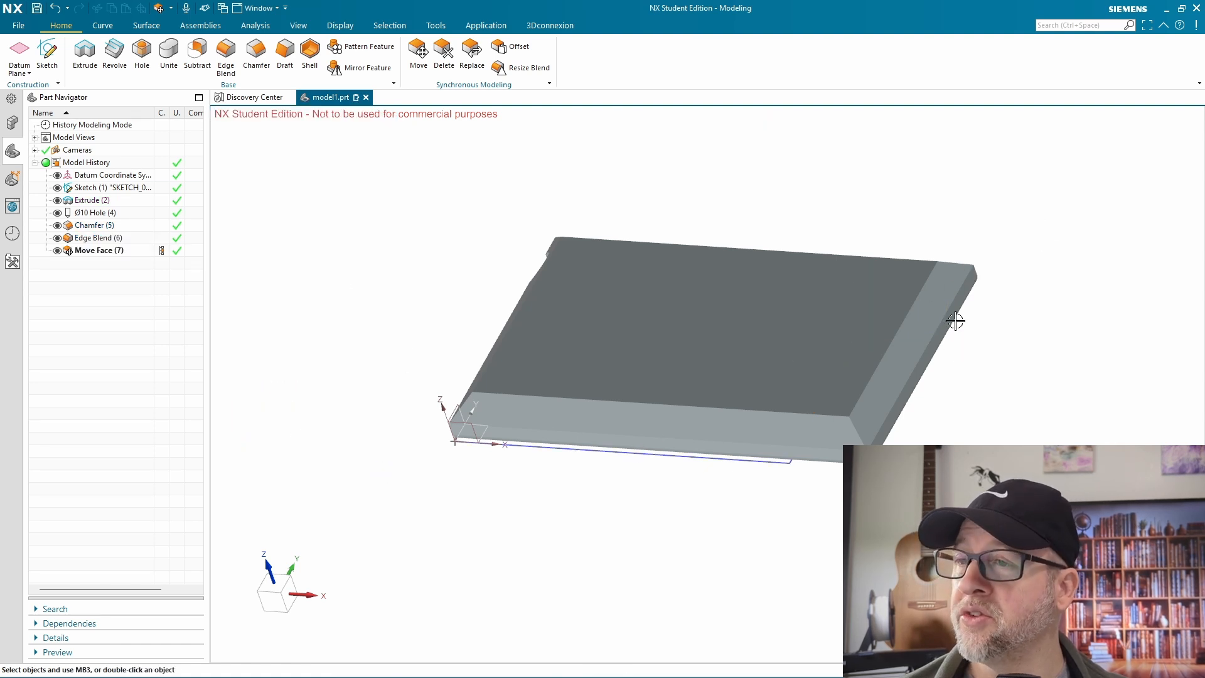
pyautogui.click(95, 251)
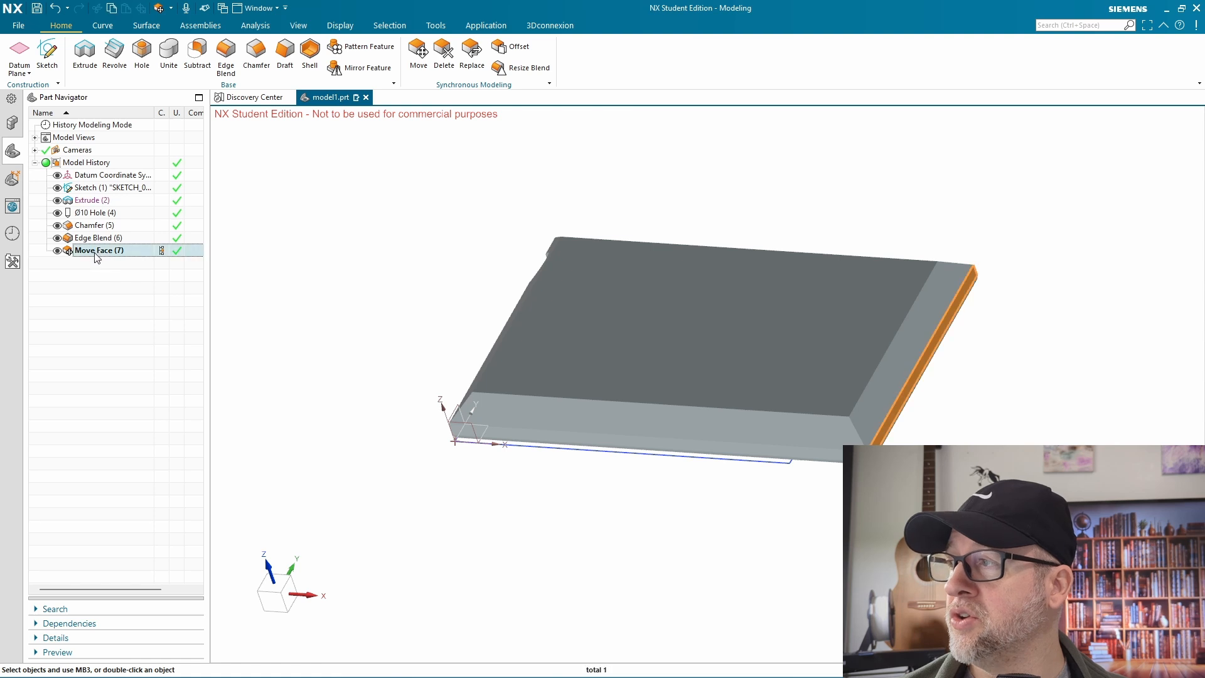
pyautogui.press('Delete')
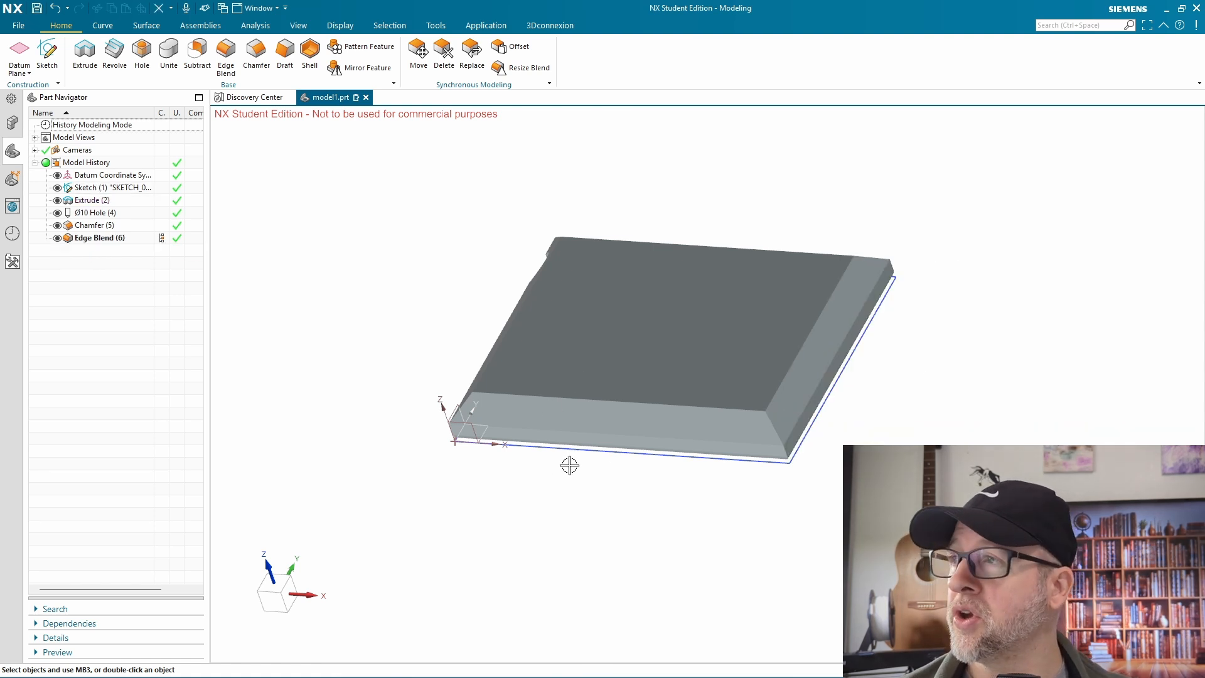
pyautogui.click(500, 46)
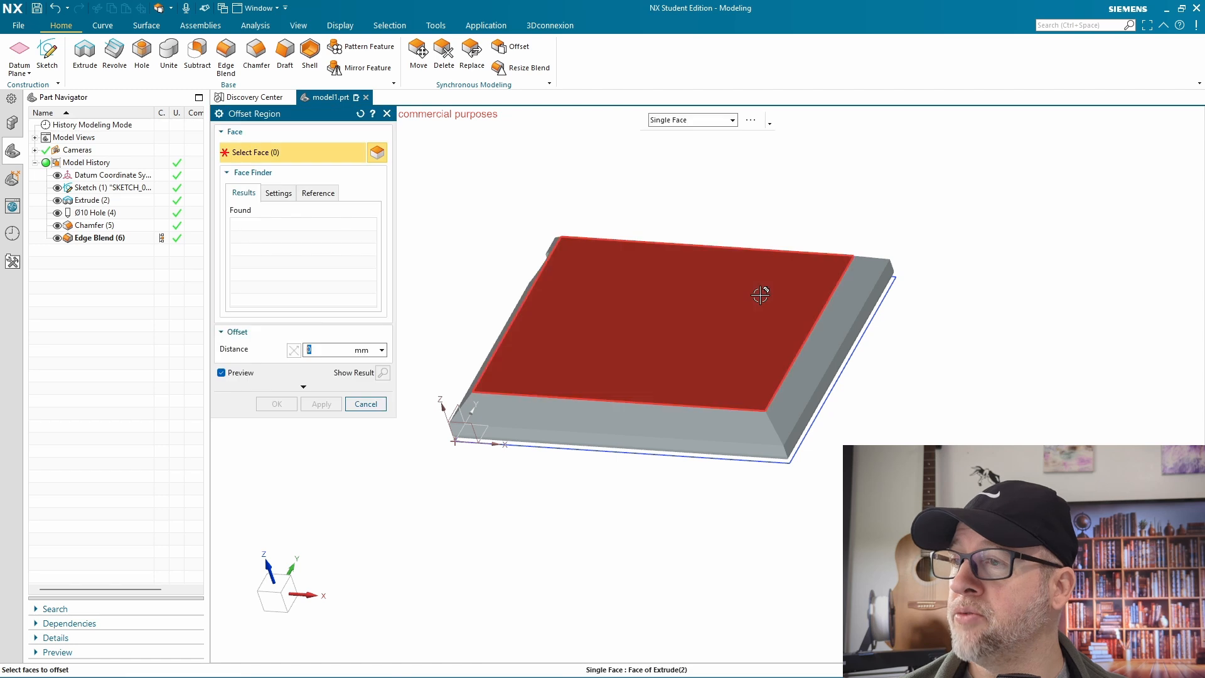
pyautogui.click(759, 324)
pyautogui.write('15')
pyautogui.press('Return')
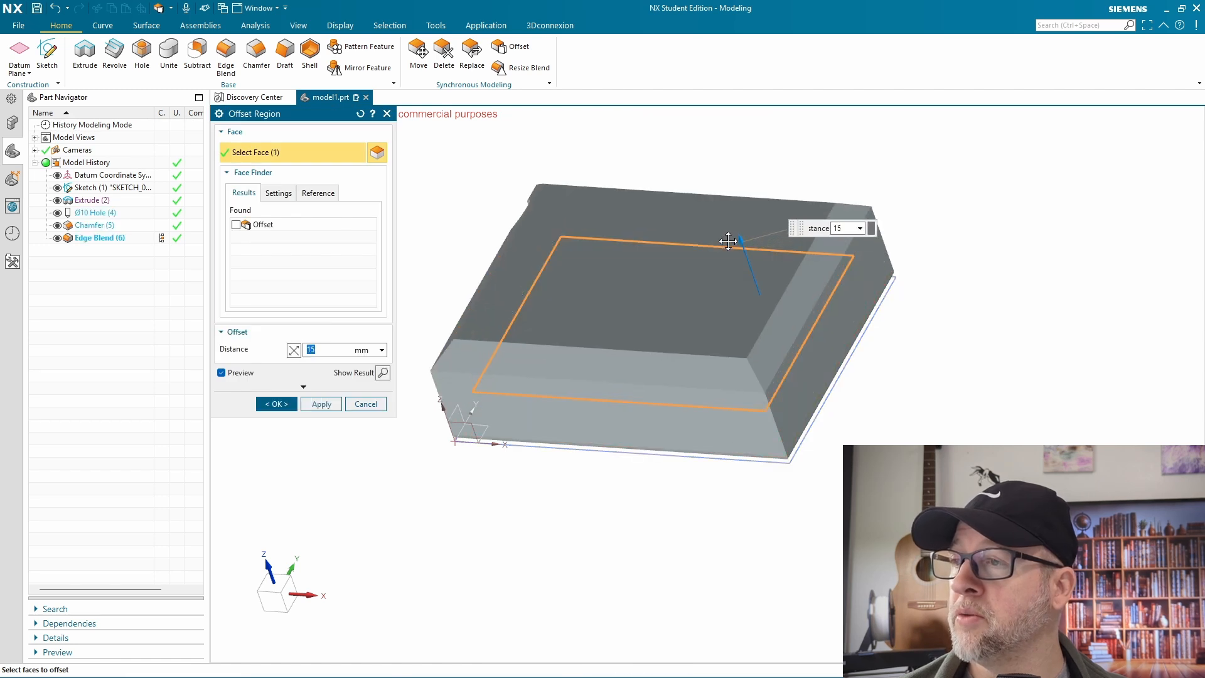
pyautogui.click(366, 404)
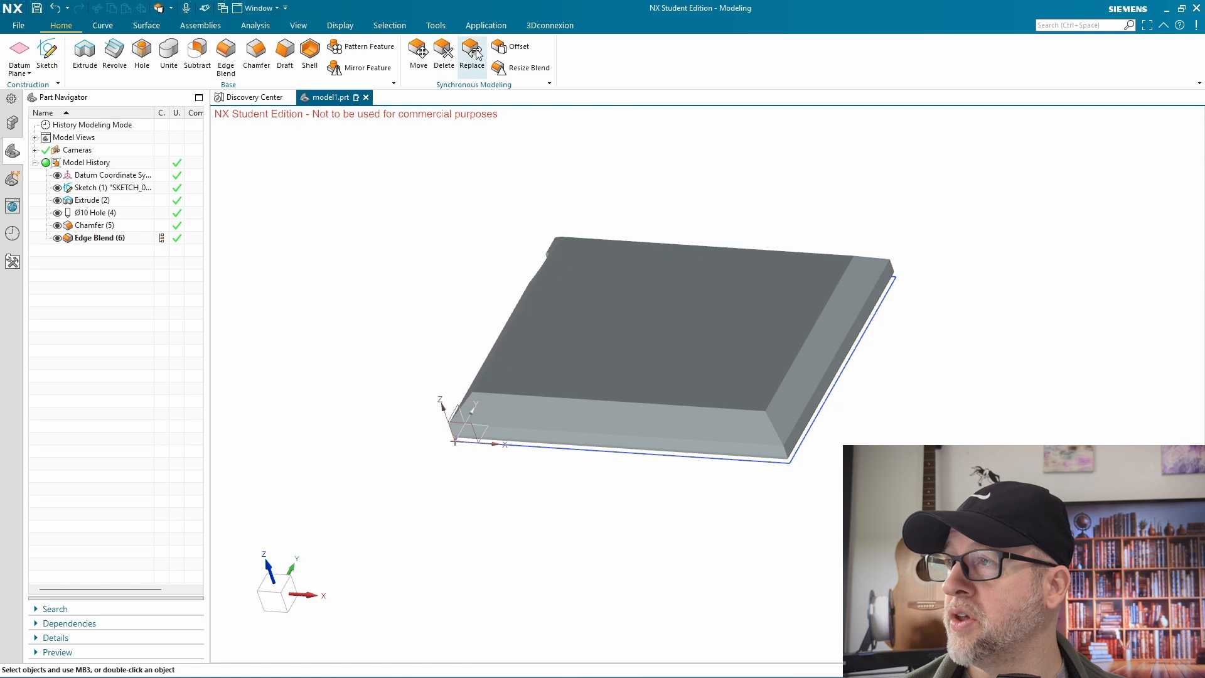
# Offset the plate's top face by 16 mm with Offset Region, and delete that feature from the model history
pyautogui.click(510, 46)
pyautogui.click(672, 294)
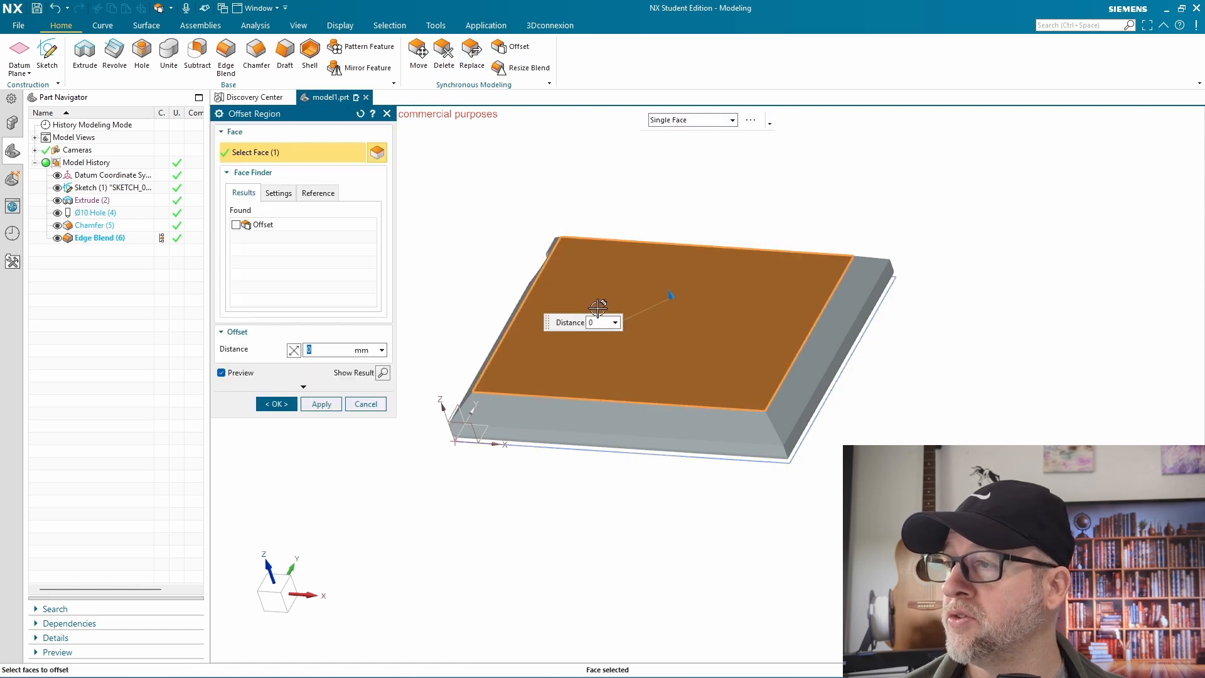
pyautogui.write('16')
pyautogui.press('Return')
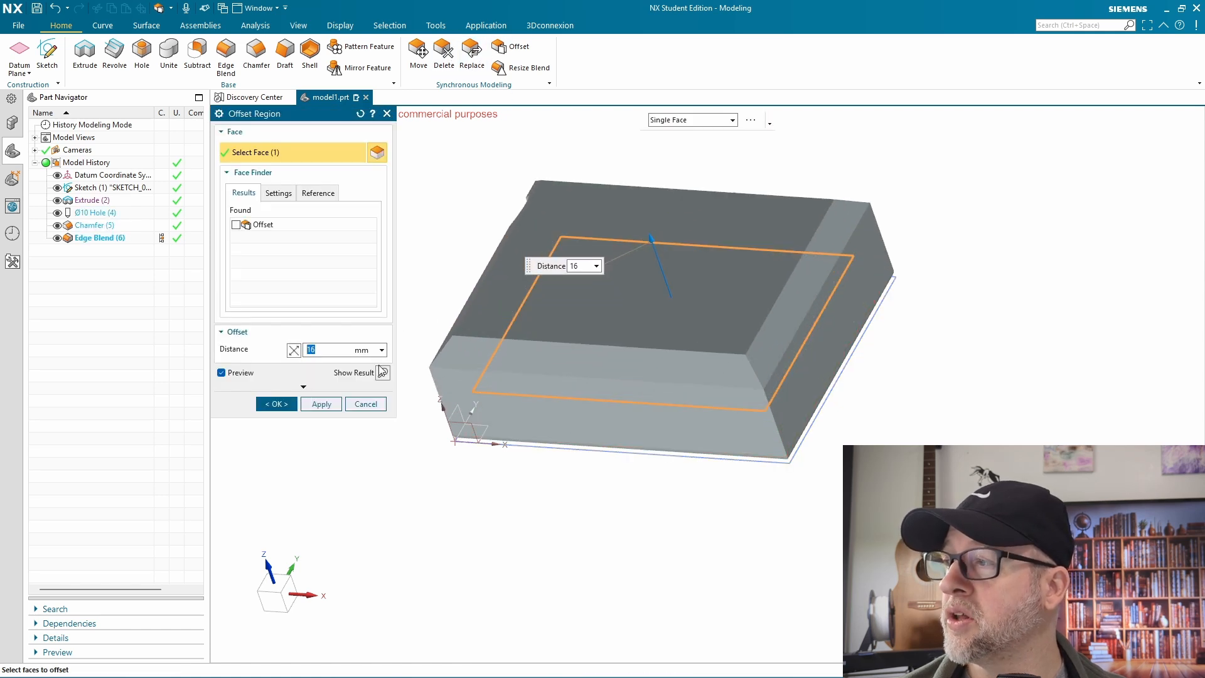
pyautogui.click(270, 407)
pyautogui.moveTo(684, 513); pyautogui.dragTo(769, 493, button='middle')
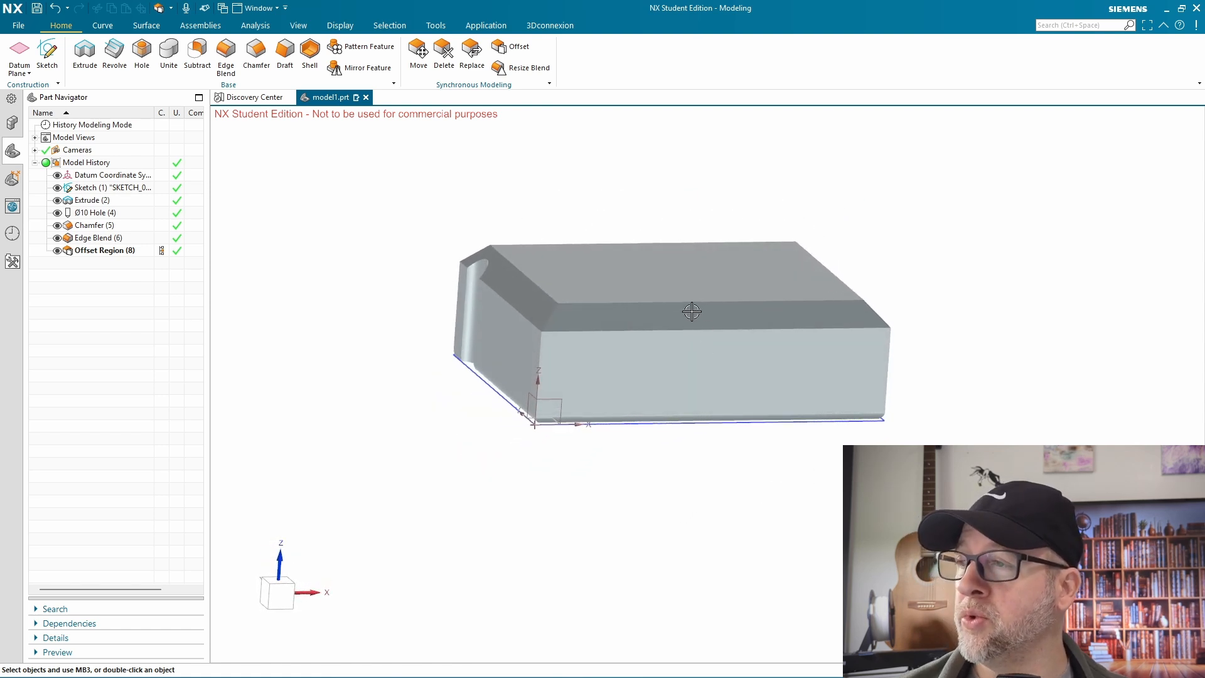
pyautogui.click(94, 250)
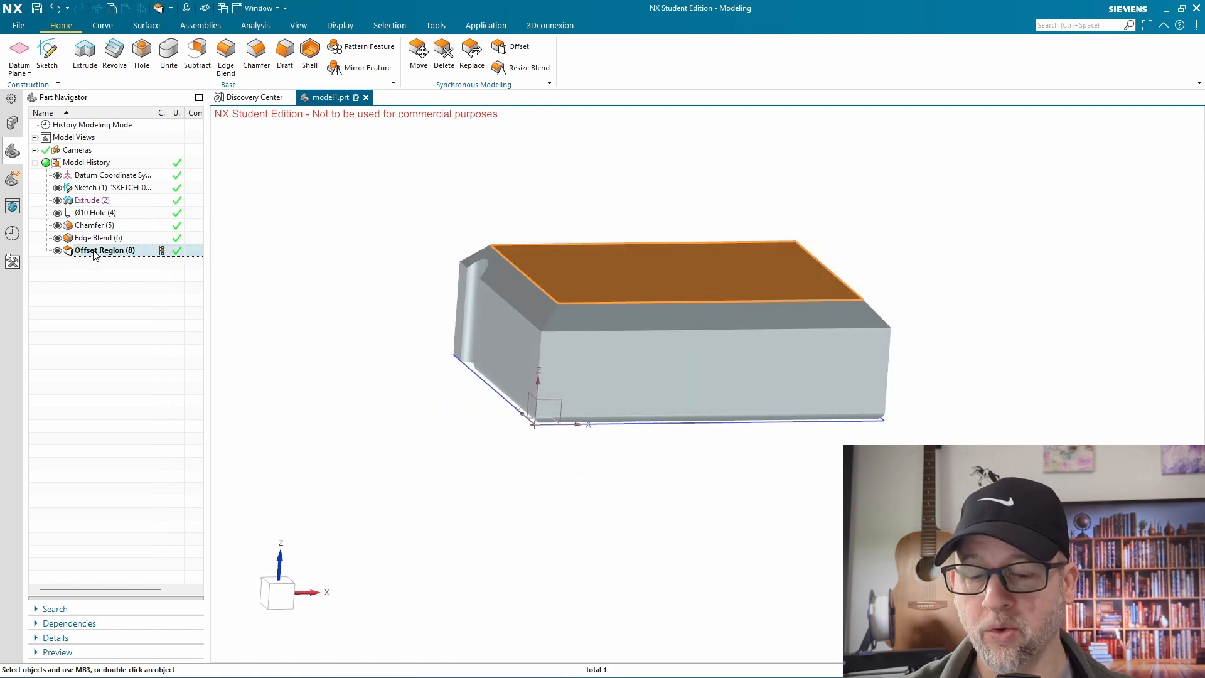
pyautogui.press('Delete')
# Edit the plate's Extrude feature and set its end distance to 20 mm
pyautogui.doubleClick(87, 200)
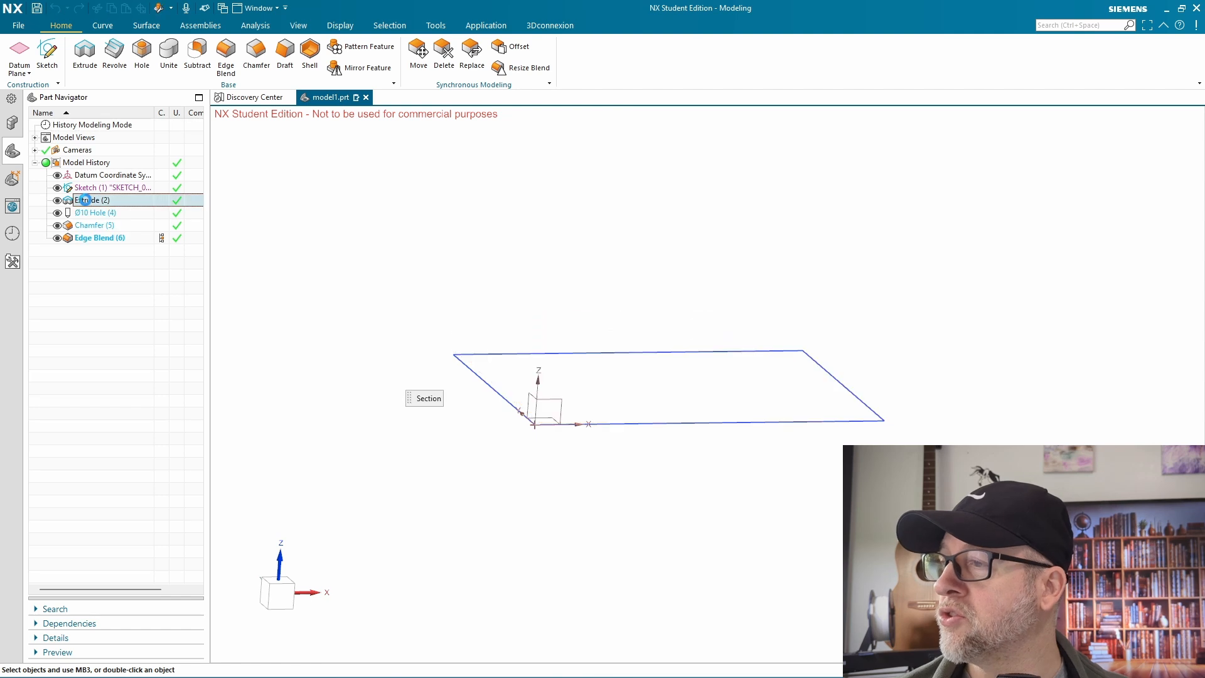
pyautogui.write('20')
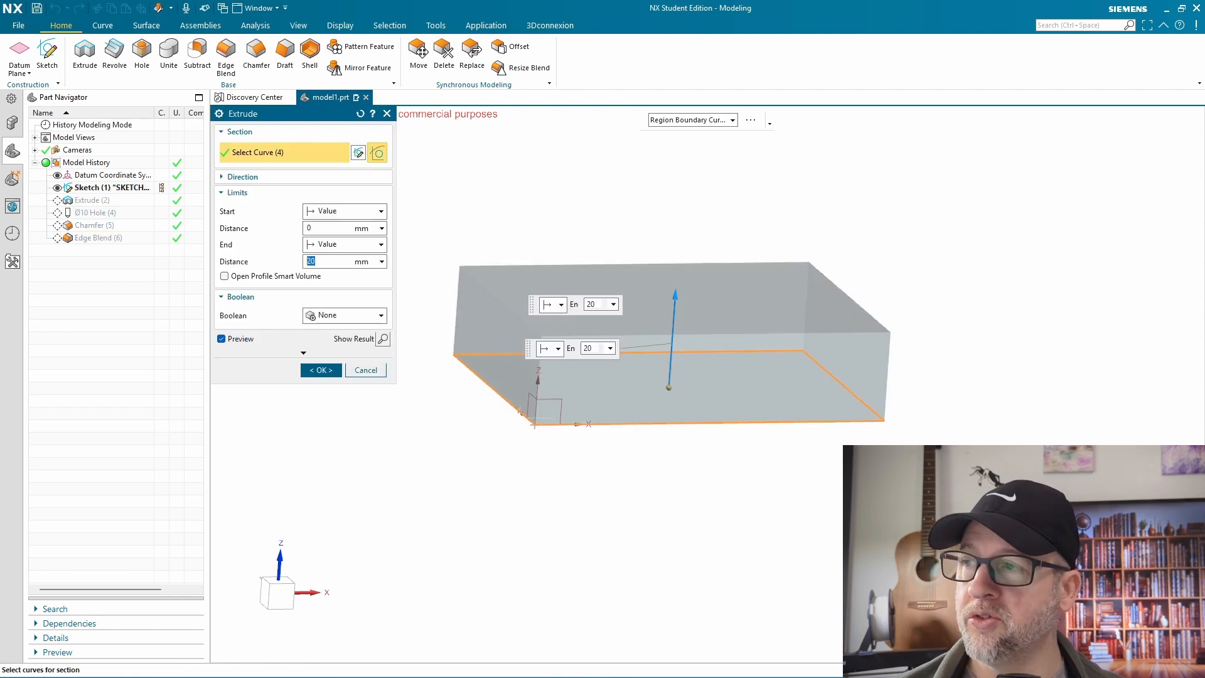
pyautogui.click(320, 369)
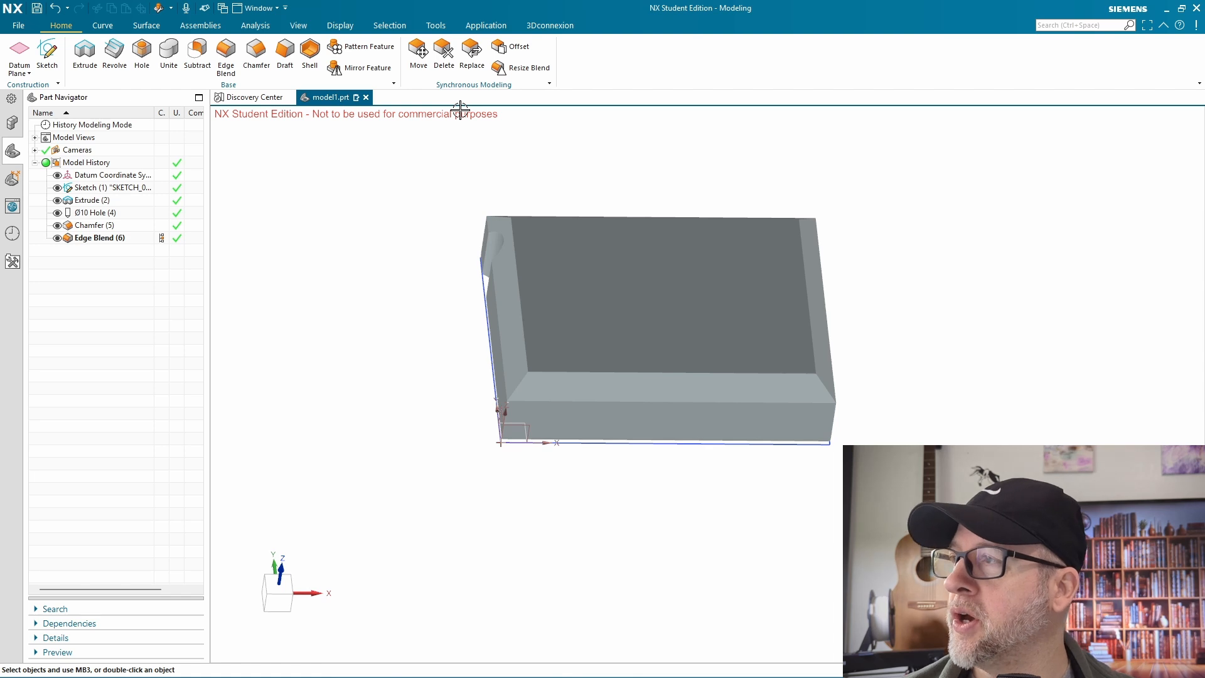
# Shell the block with a 2 mm wall thickness, leaving its top face open
pyautogui.click(310, 50)
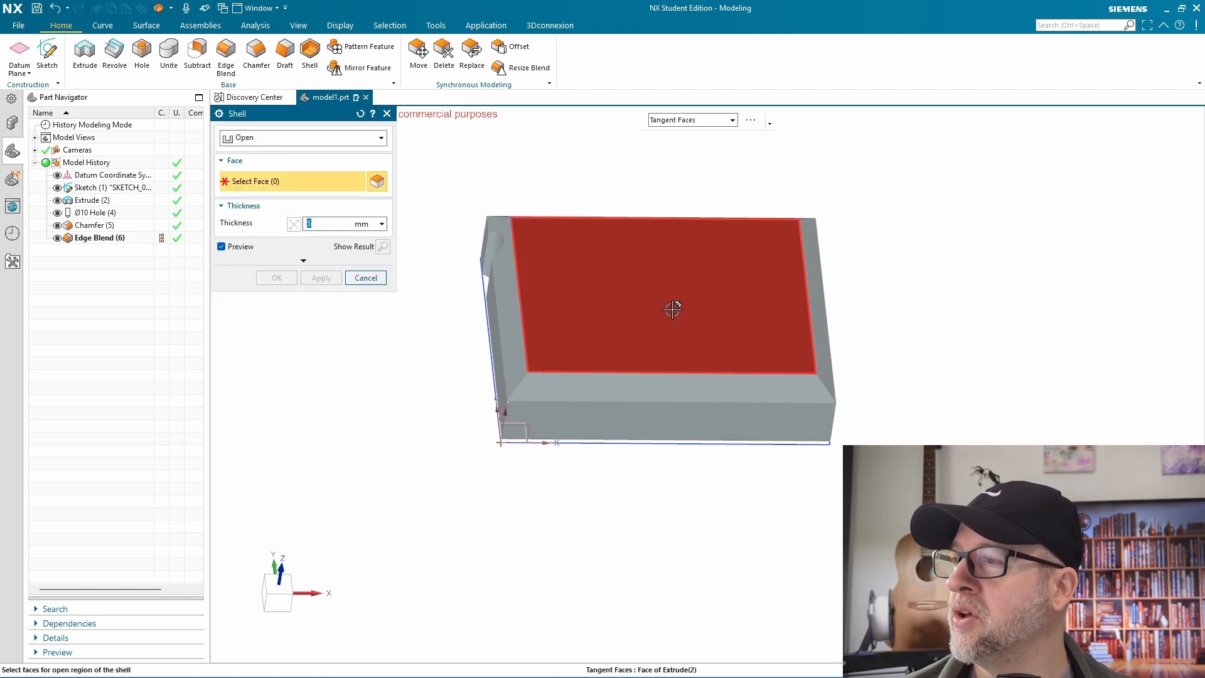
pyautogui.click(672, 304)
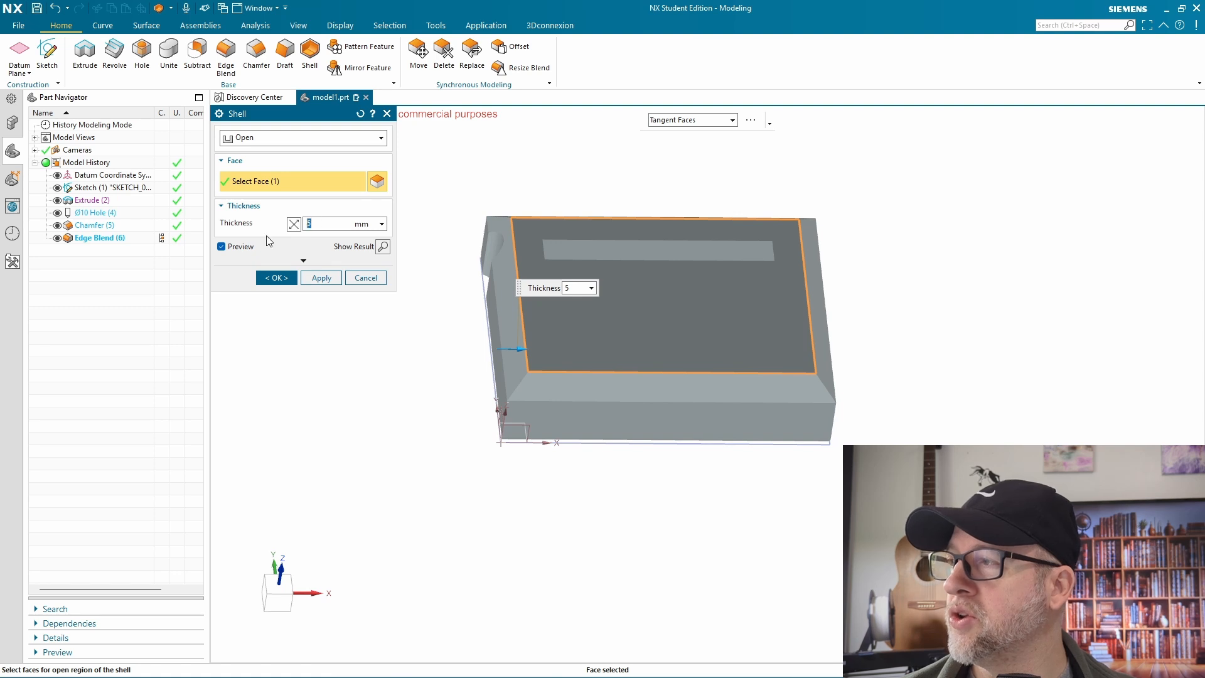
pyautogui.write('2')
pyautogui.press('Return')
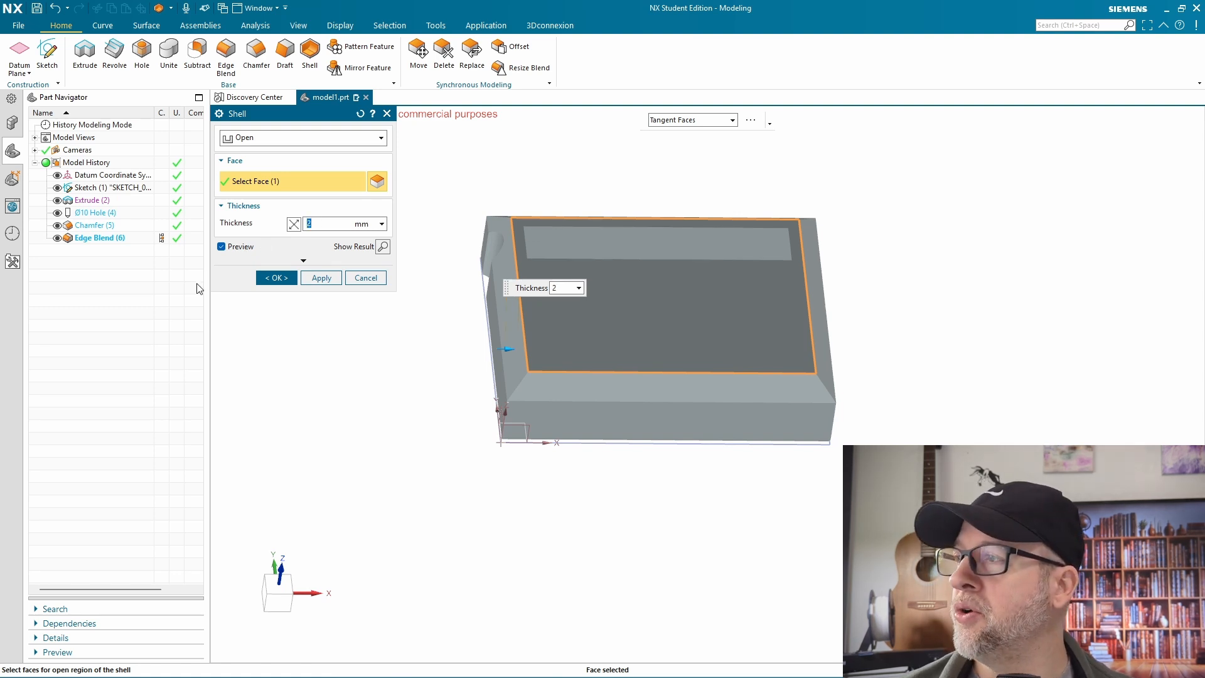
pyautogui.click(277, 277)
pyautogui.moveTo(1197, 280); pyautogui.dragTo(920, 305, button='middle')
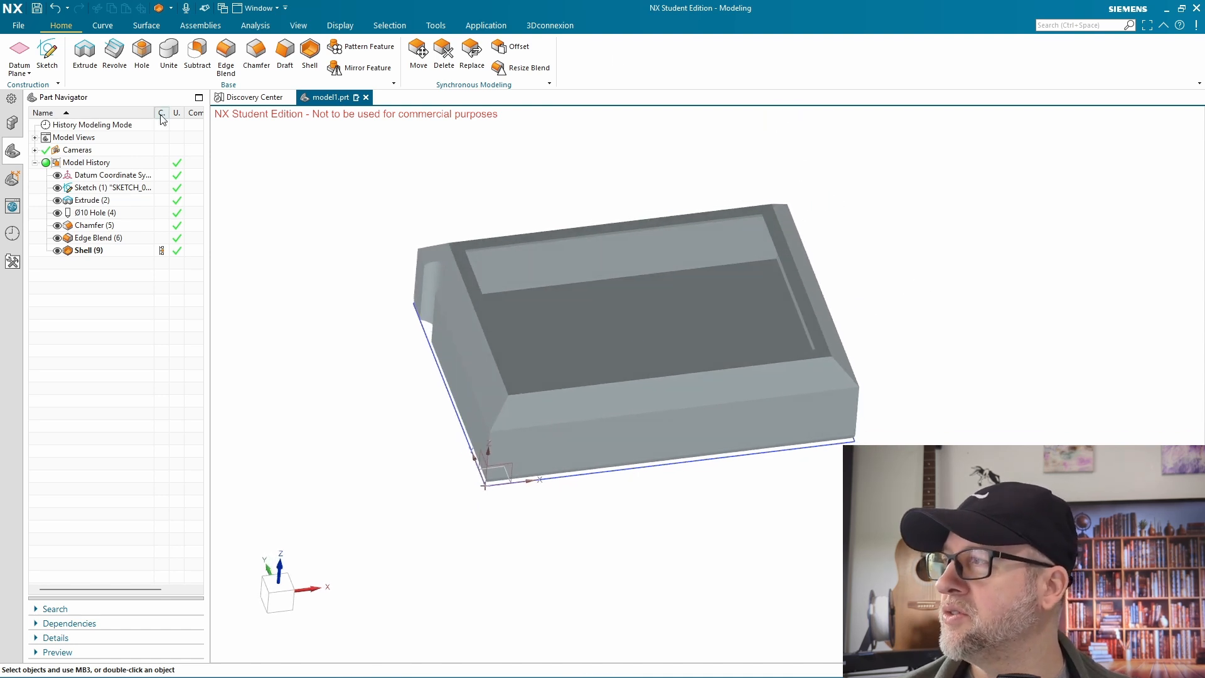
pyautogui.click(104, 25)
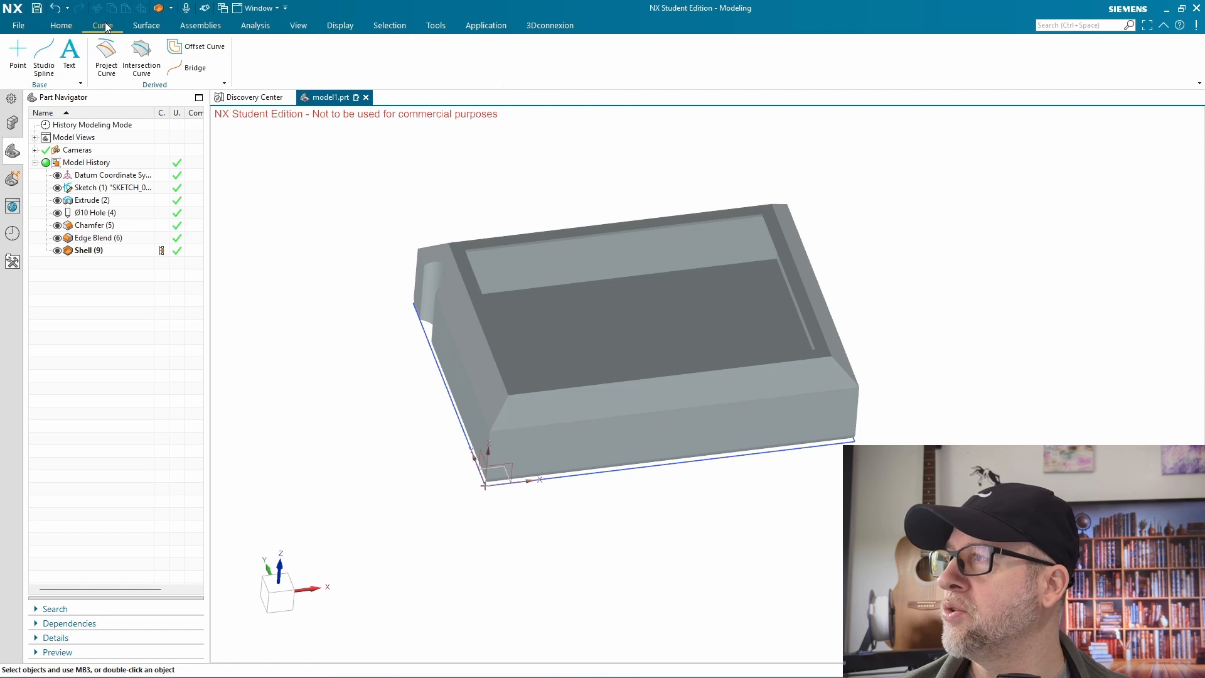
pyautogui.click(146, 26)
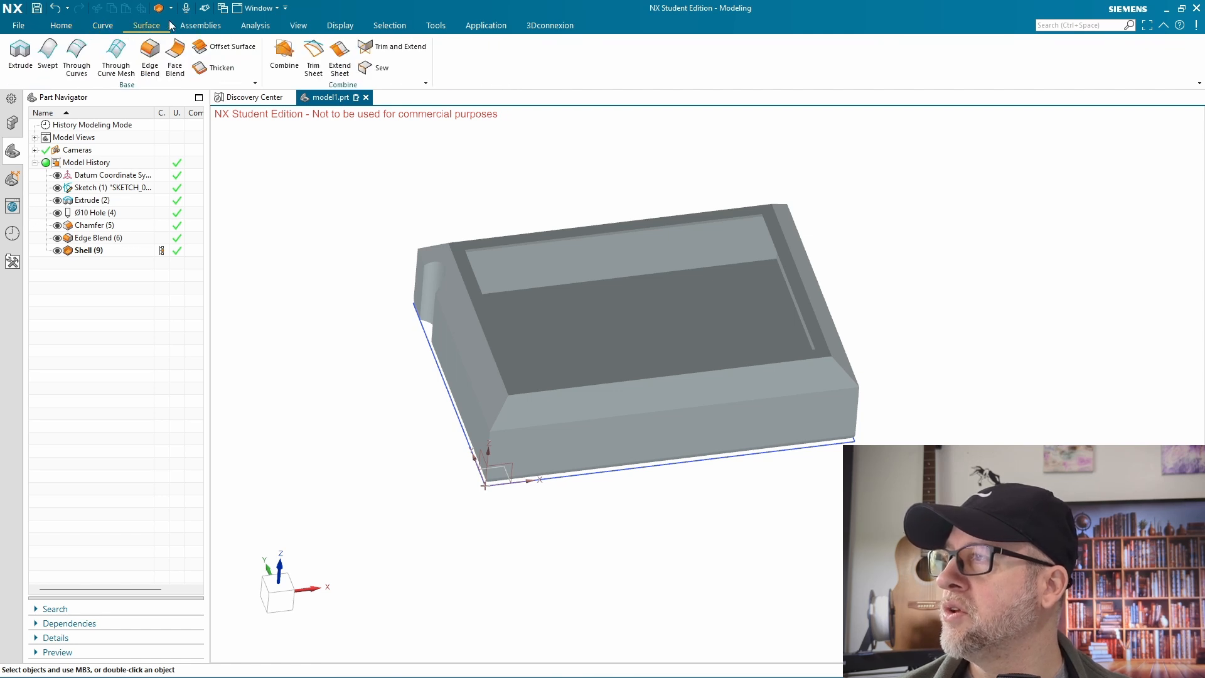
# Measure the minimum distance between the block's opposite left and right end faces
pyautogui.click(247, 26)
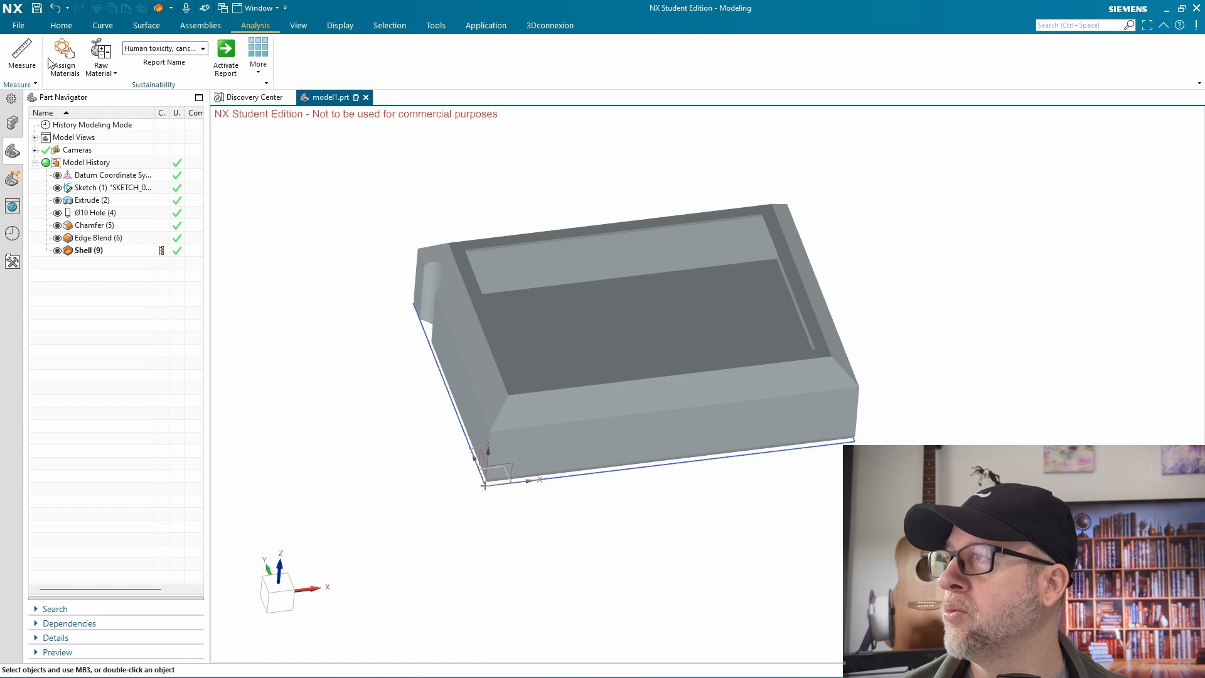
pyautogui.click(21, 56)
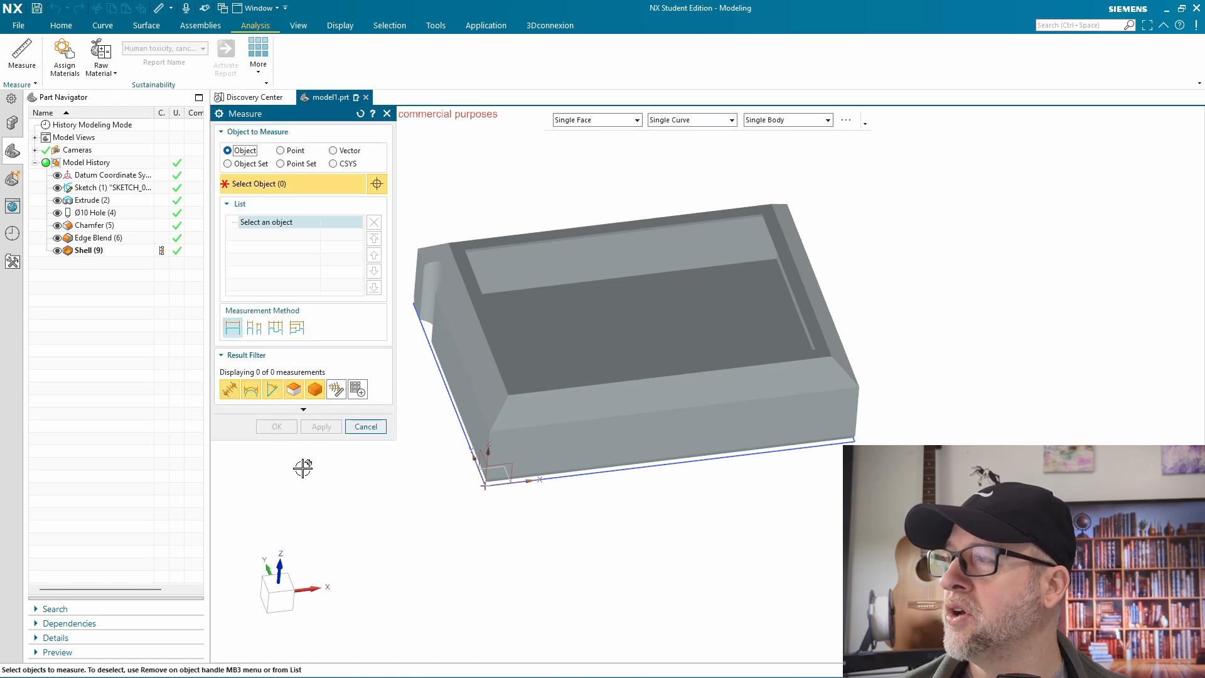
pyautogui.click(480, 390)
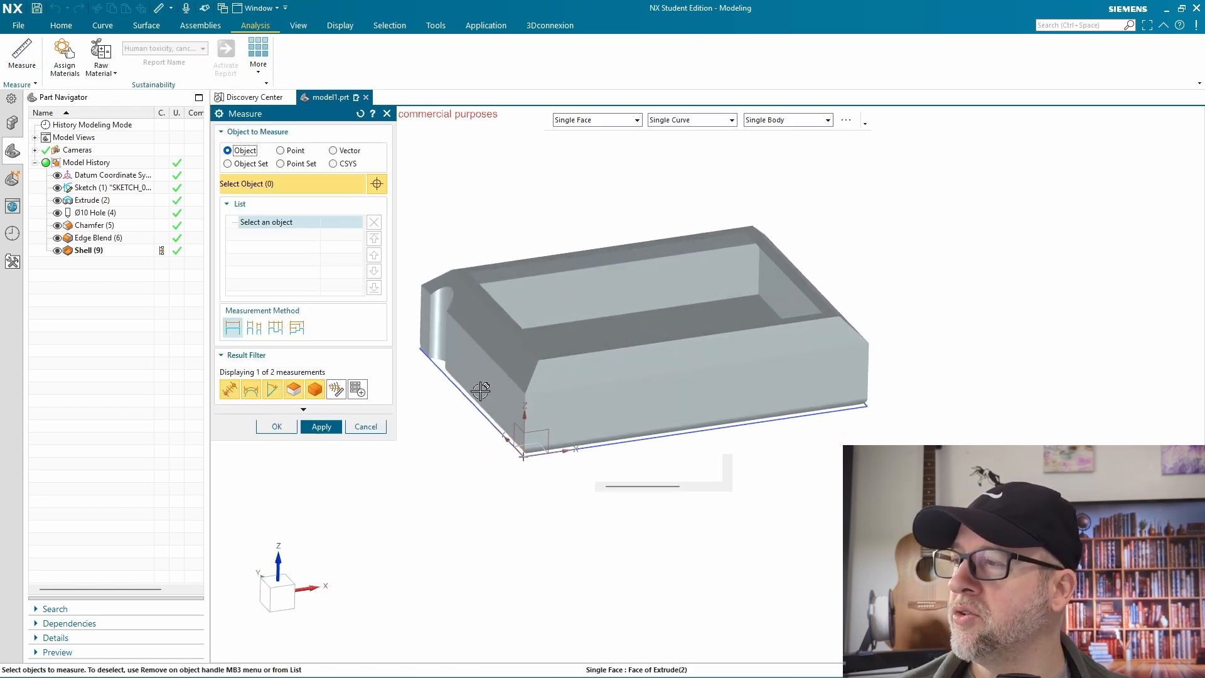
pyautogui.click(793, 388)
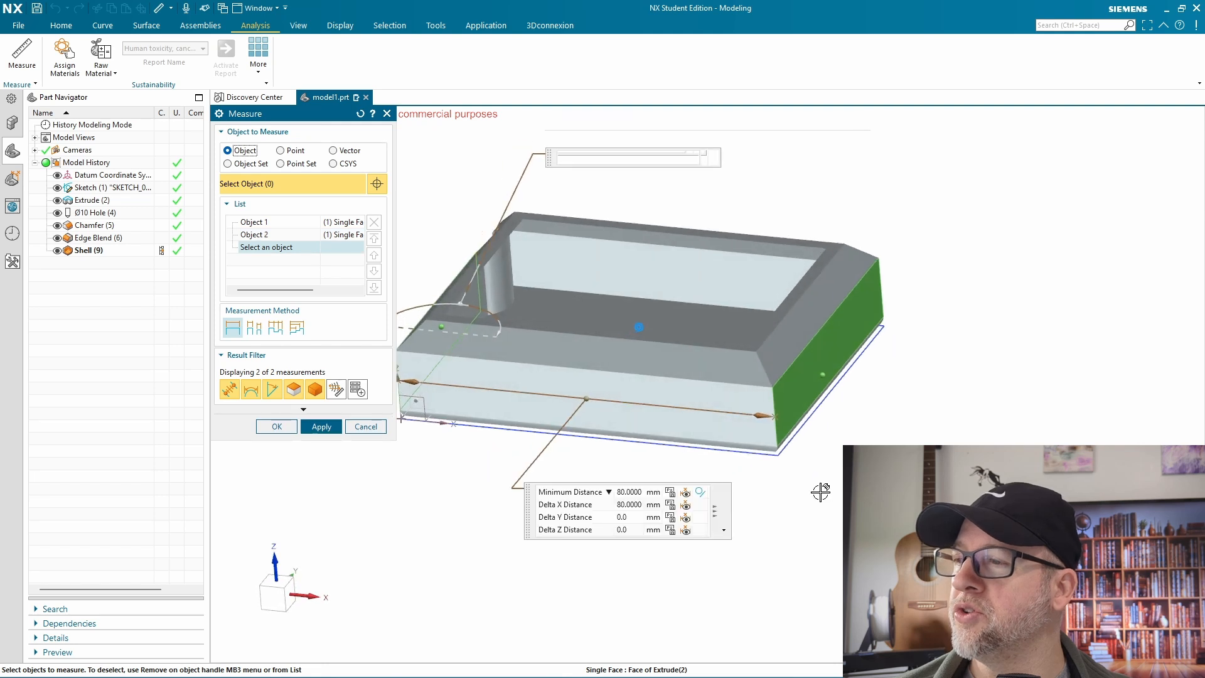
pyautogui.moveTo(820, 491); pyautogui.dragTo(799, 498, button='middle')
pyautogui.click(693, 509)
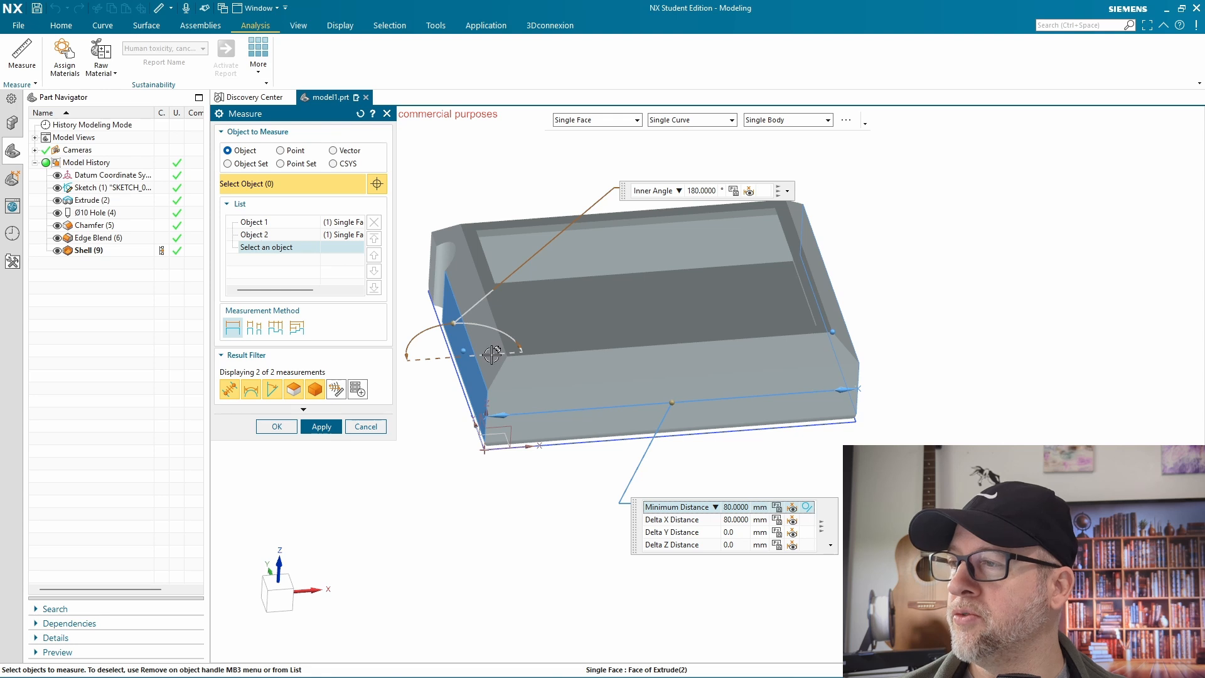
# Replace the second measured face with the top face's right outer edge, examine the X distance to the left end face, and finish measuring
pyautogui.click(260, 235)
pyautogui.click(374, 224)
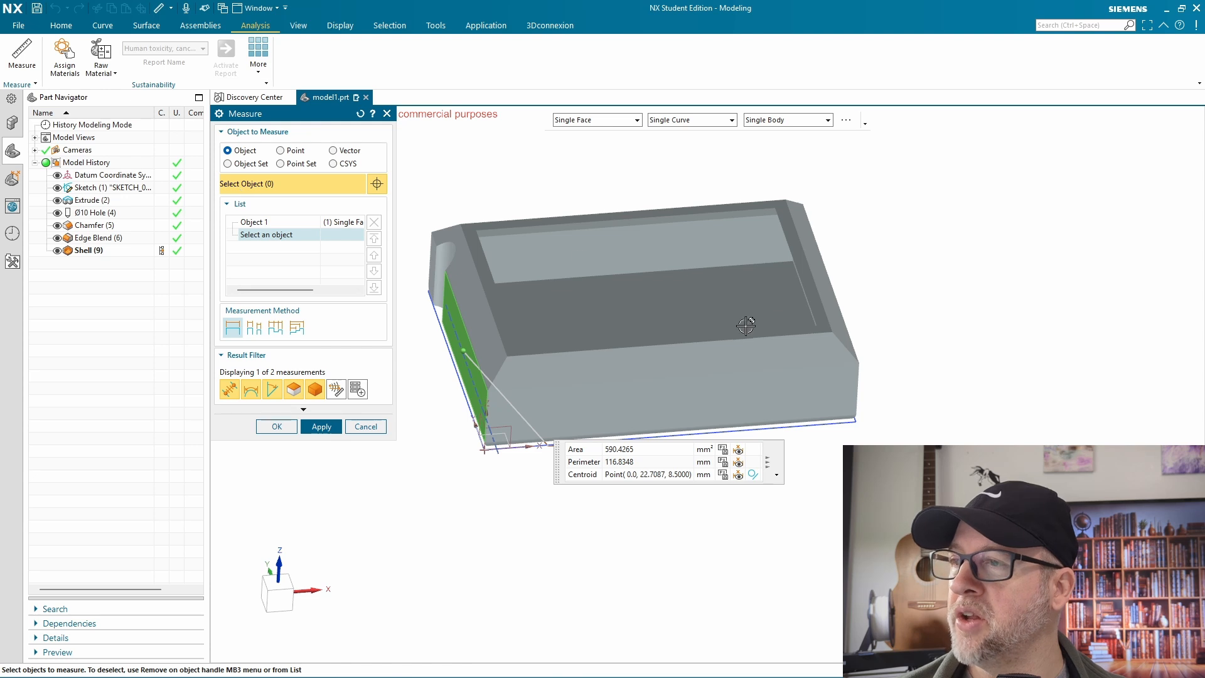
pyautogui.click(827, 309)
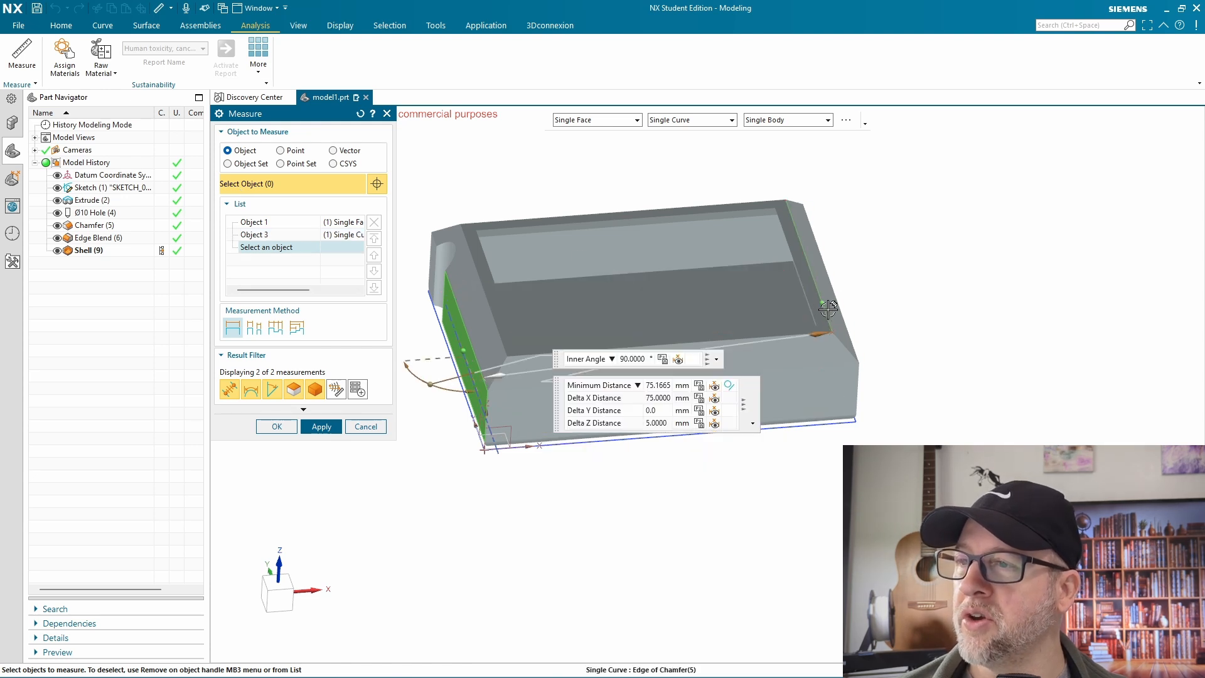
pyautogui.click(655, 401)
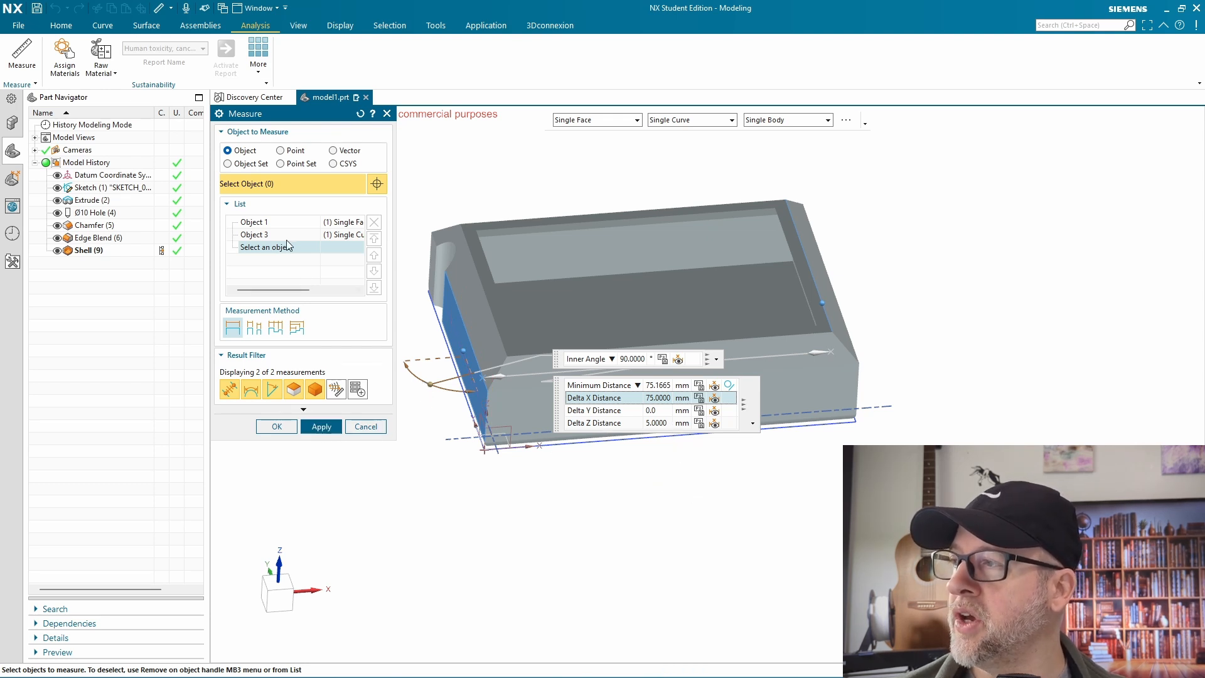
pyautogui.click(280, 150)
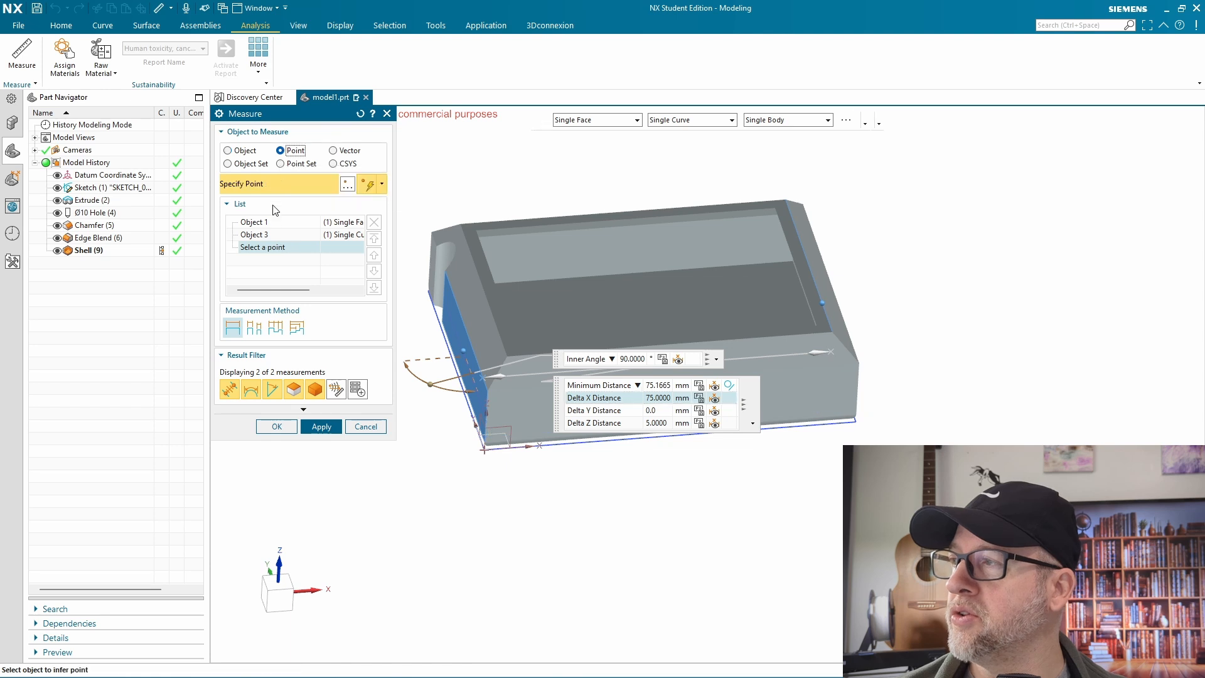
pyautogui.click(277, 427)
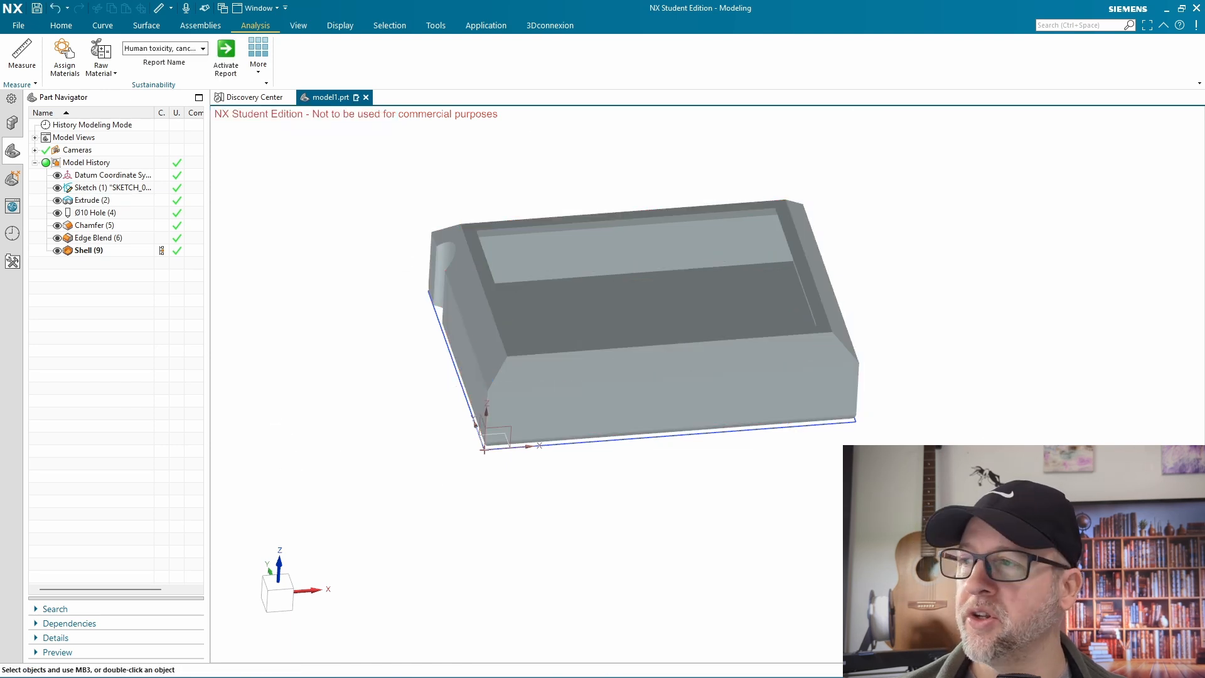
# Create a datum plane offset 5 mm outward from the shelled block's left end face
pyautogui.moveTo(1103, 443); pyautogui.dragTo(852, 270, button='middle')
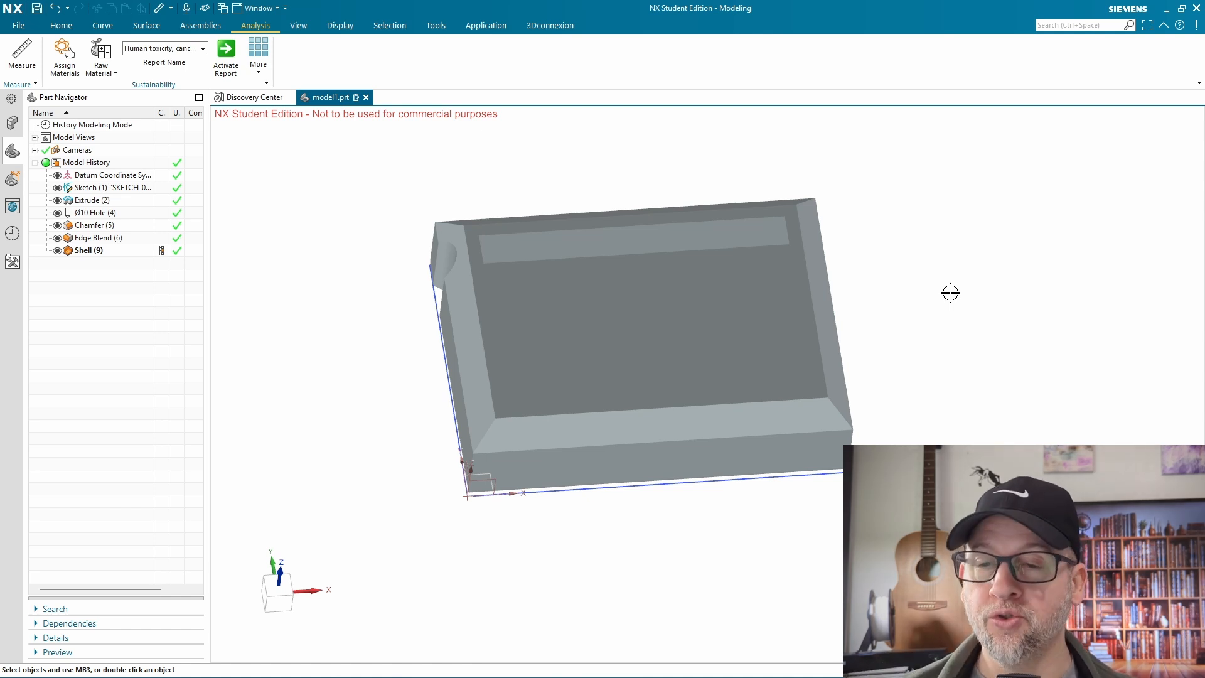
pyautogui.click(61, 26)
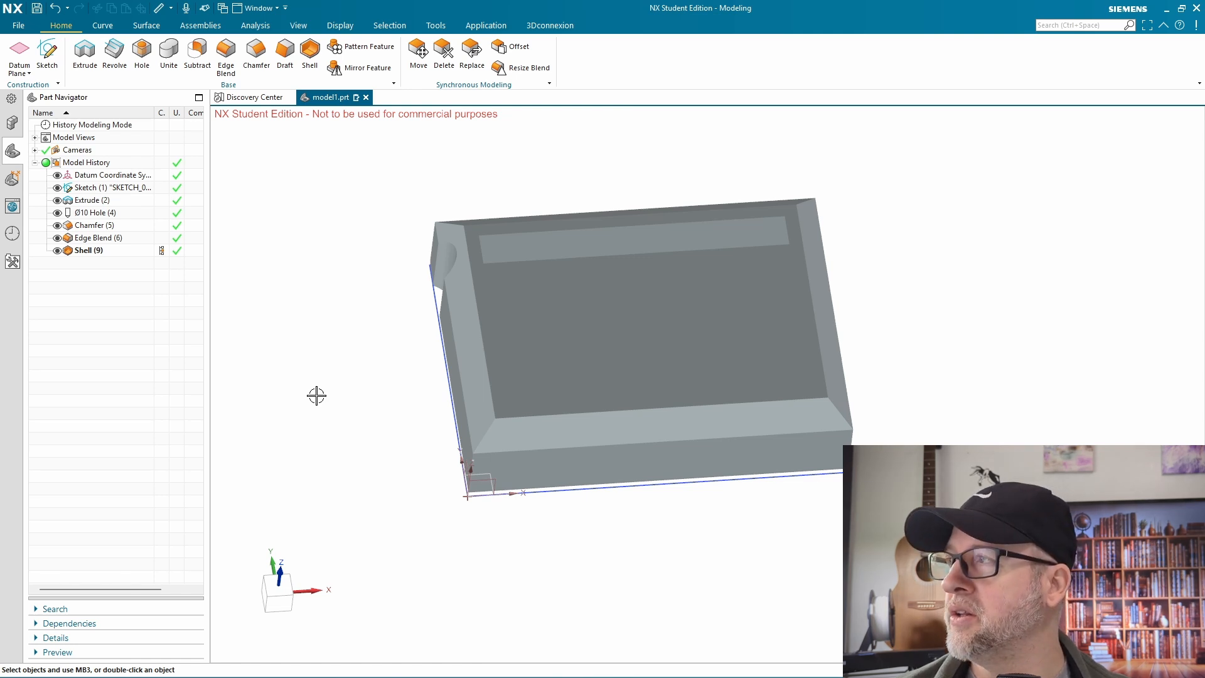
pyautogui.click(18, 57)
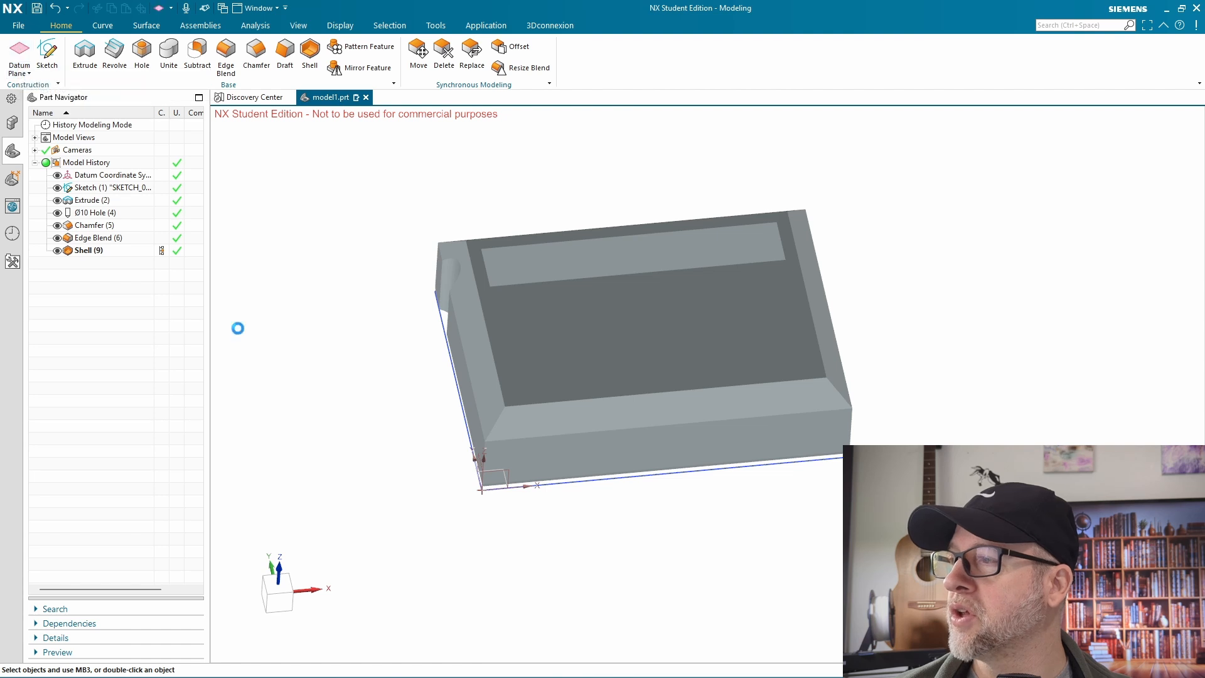
pyautogui.click(467, 411)
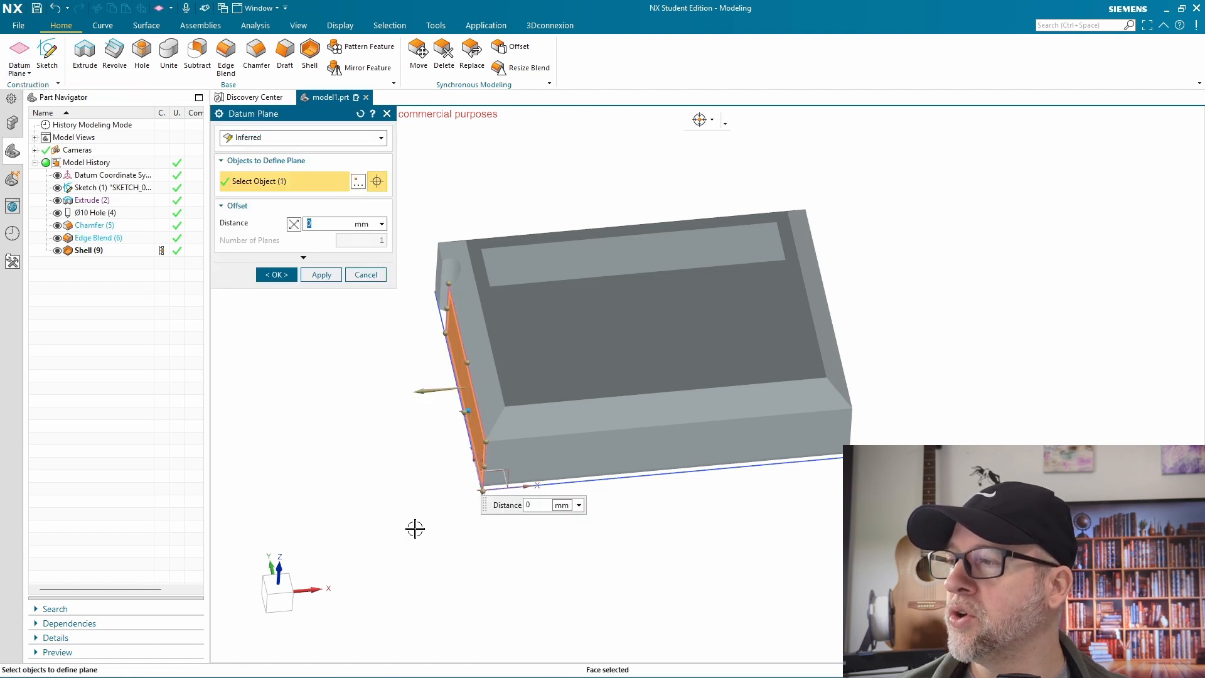
pyautogui.write('5')
pyautogui.press('Return')
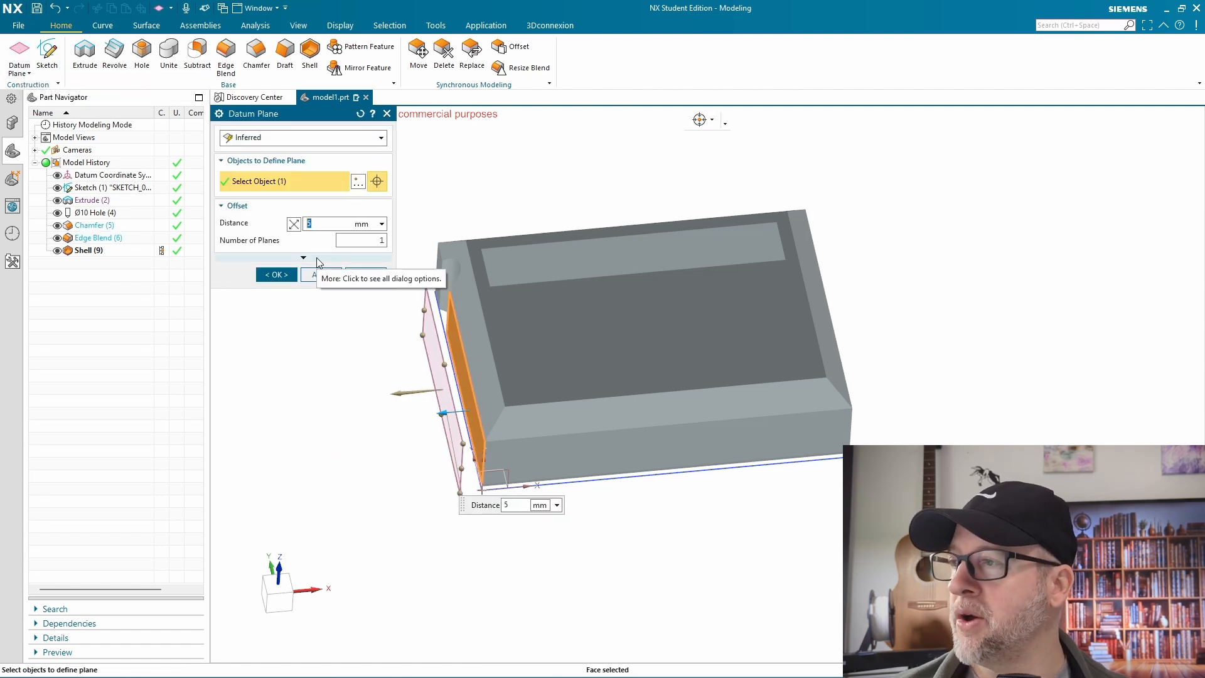
pyautogui.click(288, 271)
# Start a new sketch on the offset datum plane beside the block's end face
pyautogui.moveTo(490, 543)
pyautogui.mouseDown(button='middle')
pyautogui.moveTo(594, 540)
pyautogui.moveTo(608, 518)
pyautogui.moveTo(573, 535)
pyautogui.moveTo(589, 506)
pyautogui.moveTo(583, 538)
pyautogui.moveTo(592, 529)
pyautogui.moveTo(443, 408)
pyautogui.moveTo(463, 330)
pyautogui.moveTo(581, 321)
pyautogui.mouseUp(button='middle')
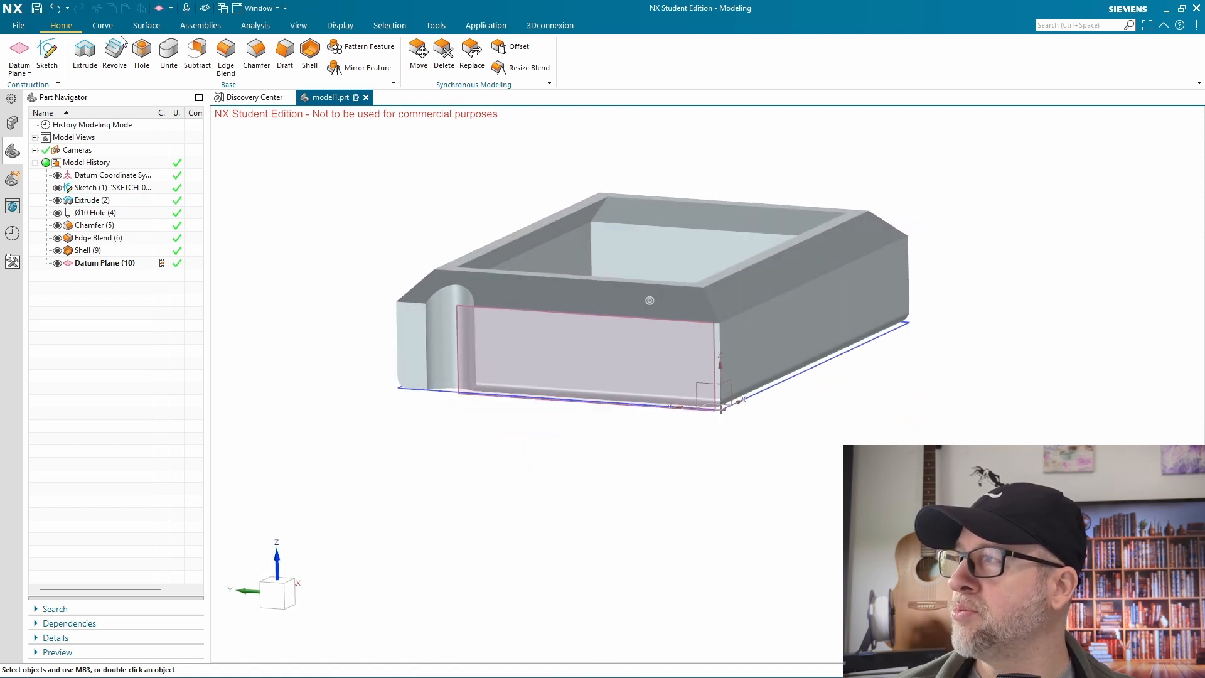
pyautogui.click(47, 55)
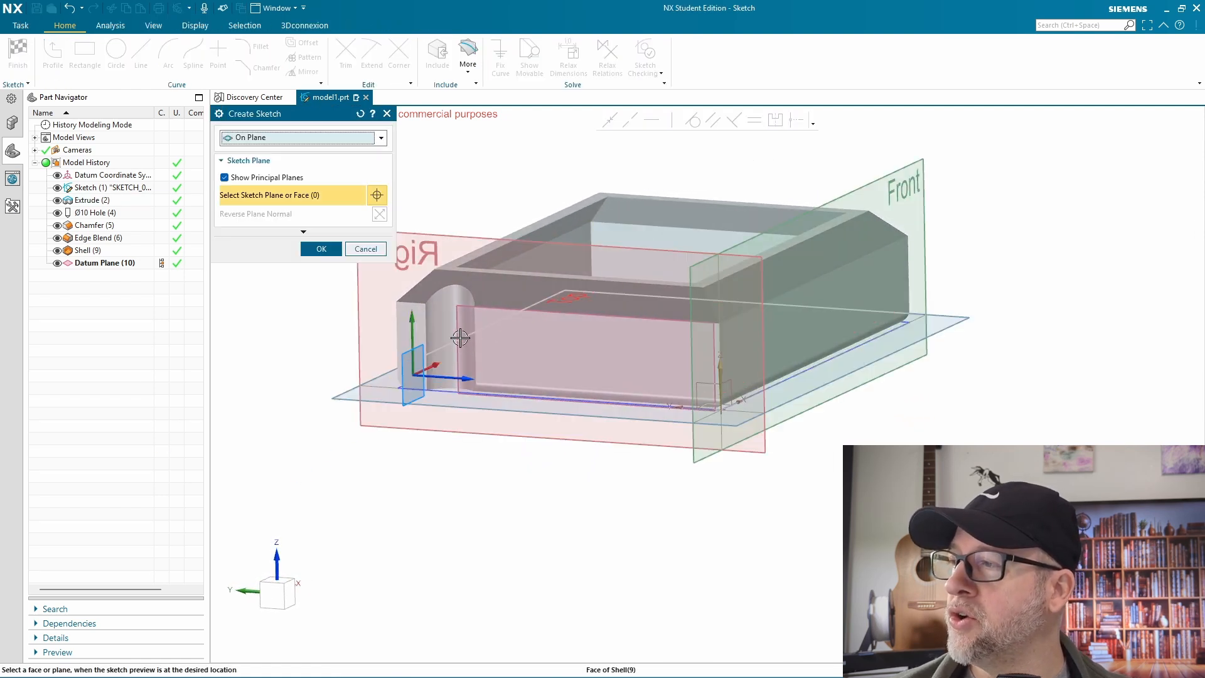
pyautogui.click(457, 332)
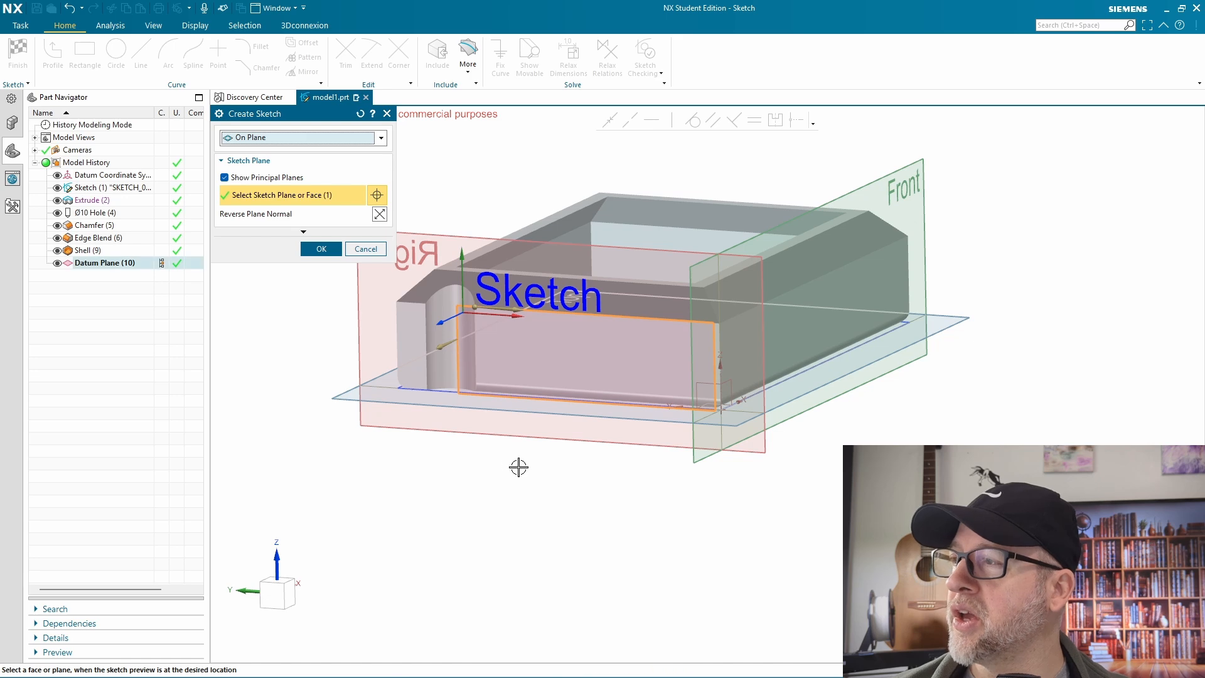
pyautogui.click(320, 249)
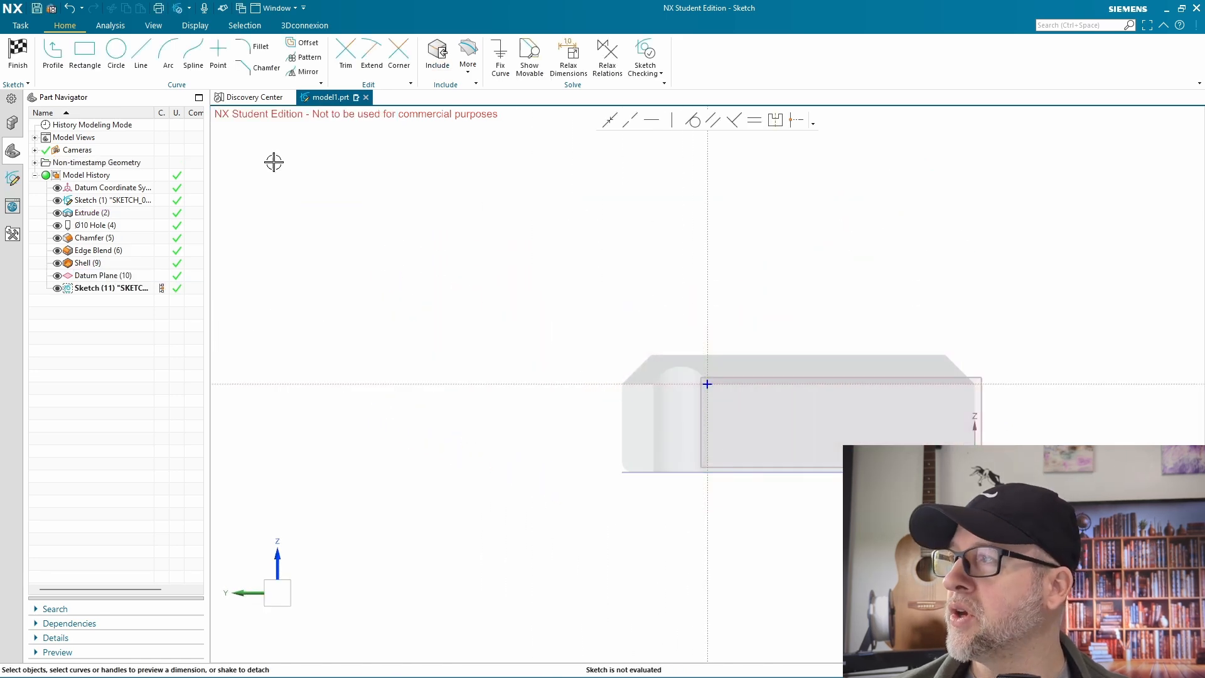
# Sketch a circle and, beside it, a rectangle about 9.5 by 4.5 mm on the end wall, and finish the sketch
pyautogui.click(116, 50)
pyautogui.click(788, 423)
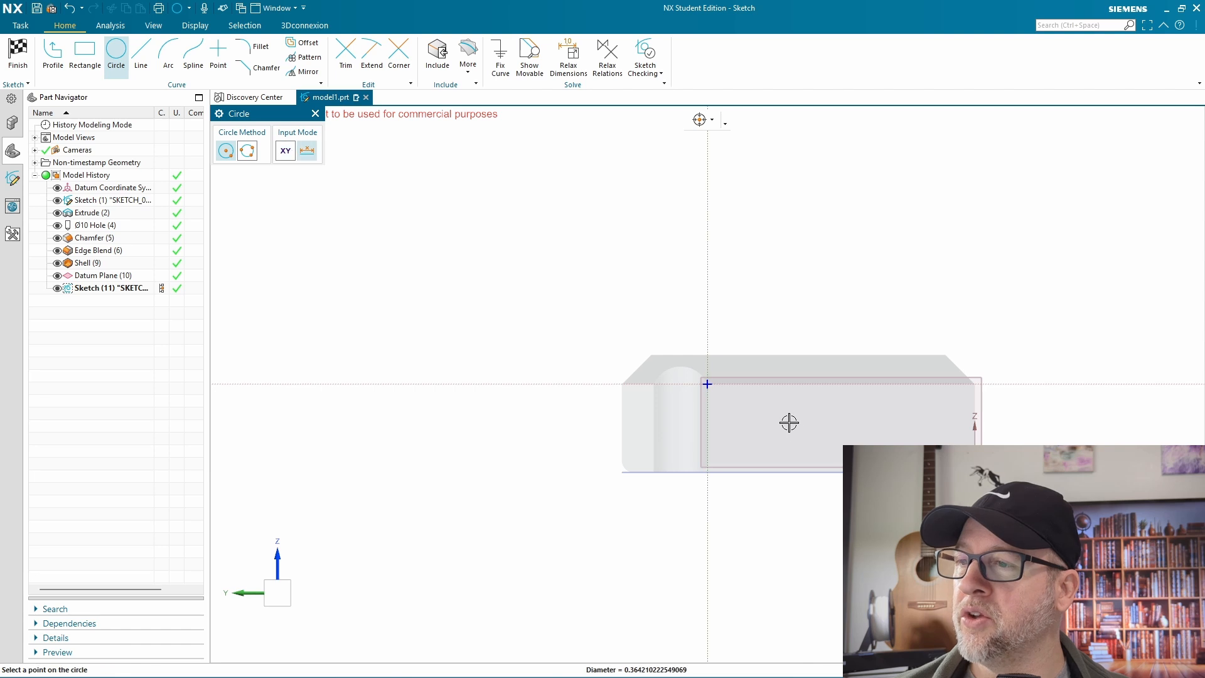
pyautogui.click(804, 433)
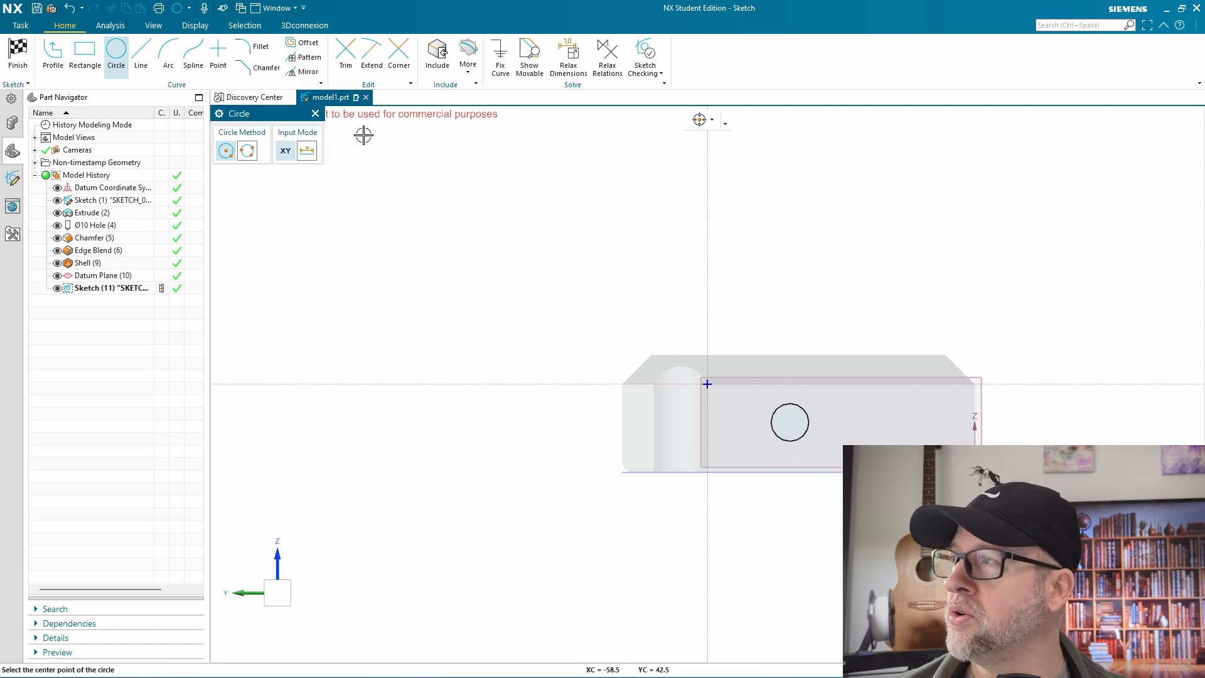
pyautogui.click(84, 50)
pyautogui.click(854, 404)
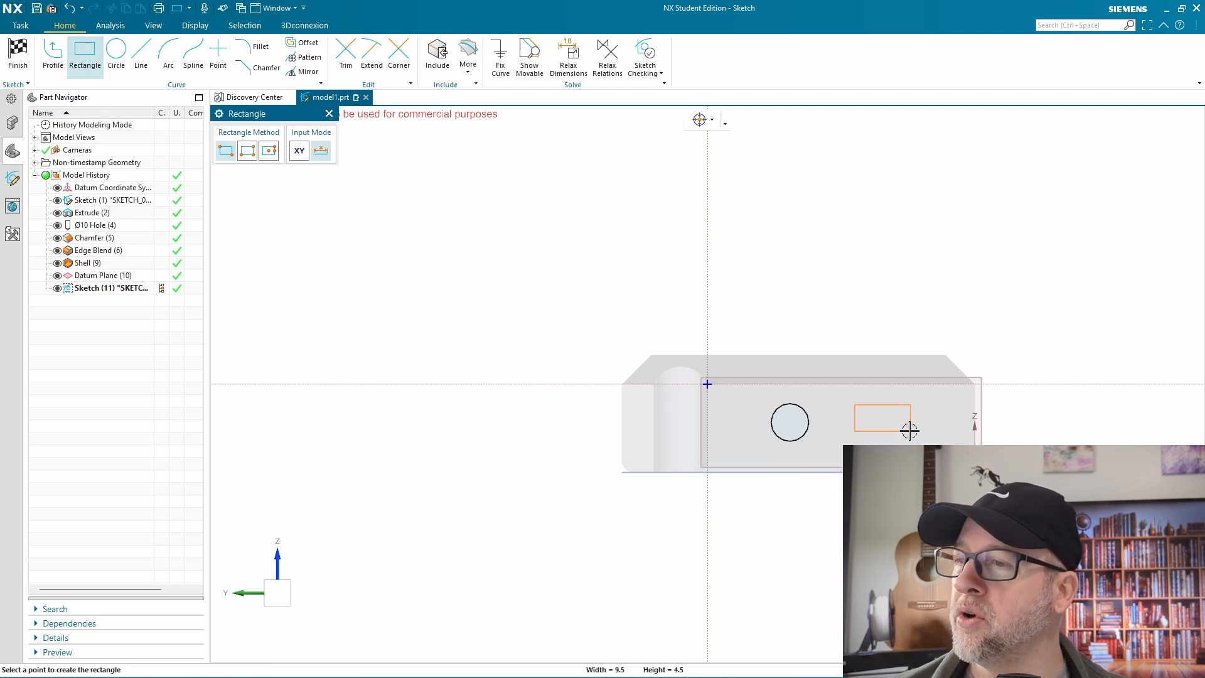
pyautogui.click(911, 432)
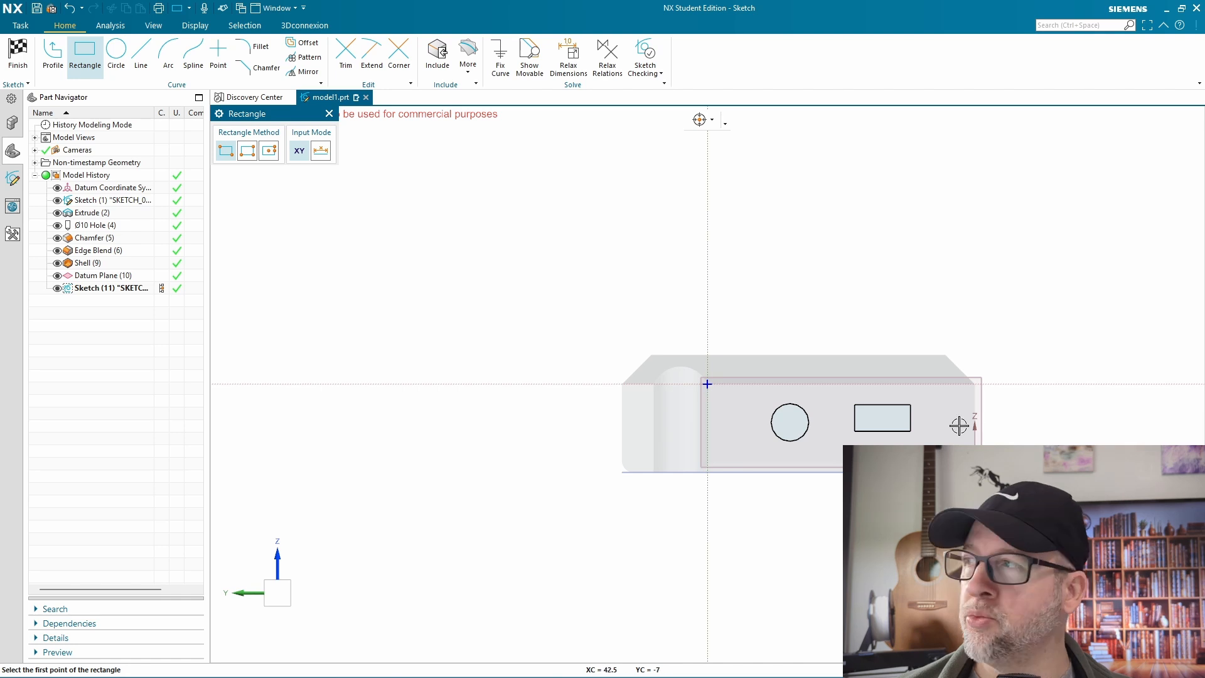
pyautogui.click(17, 56)
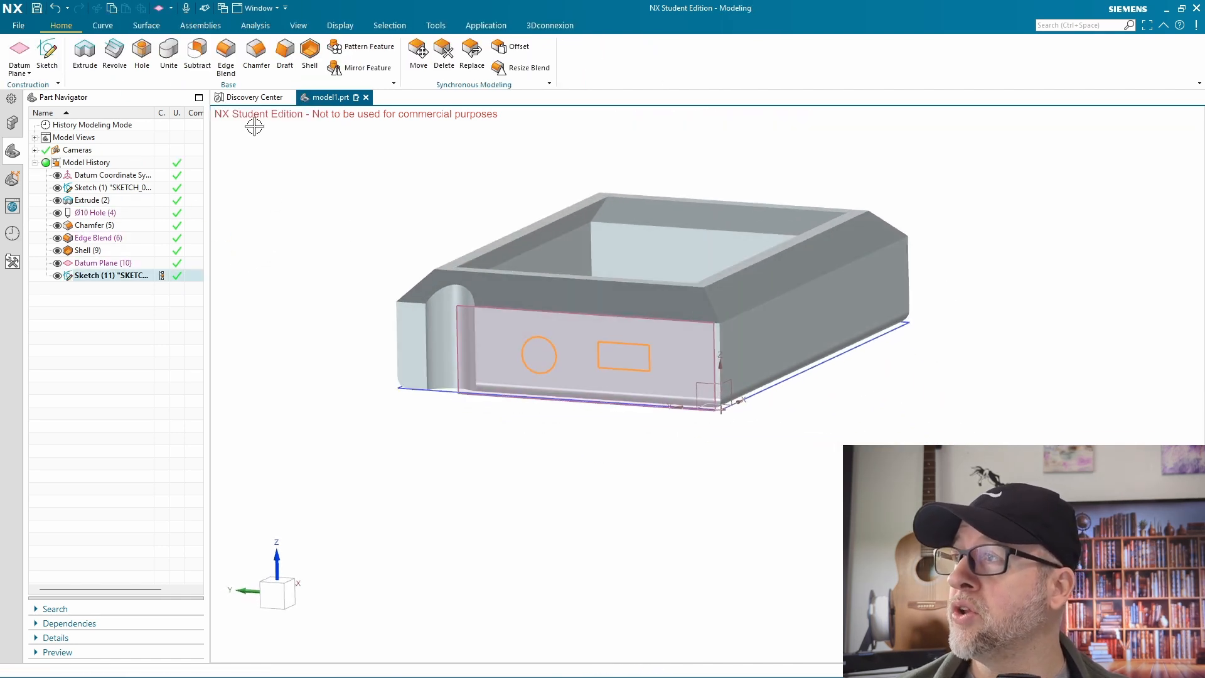
# Extrude the circle and rectangle 140 mm through the block with the Subtract Boolean to cut both end walls
pyautogui.click(85, 50)
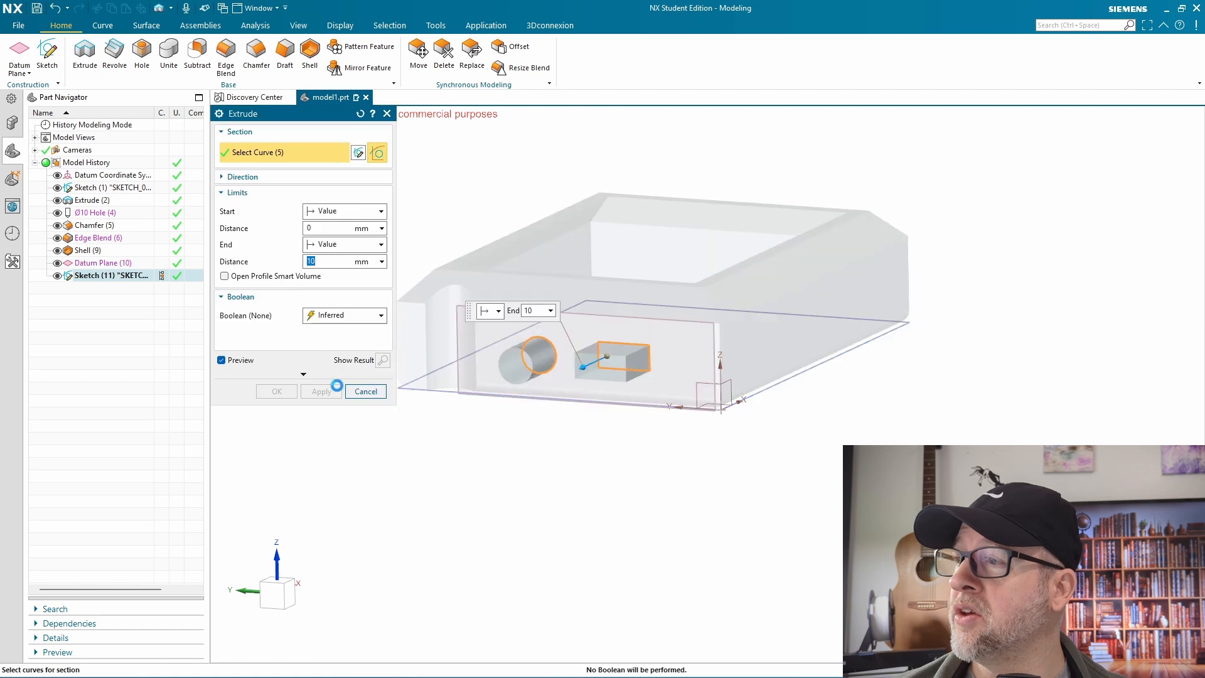
pyautogui.write('111')
pyautogui.press('Return')
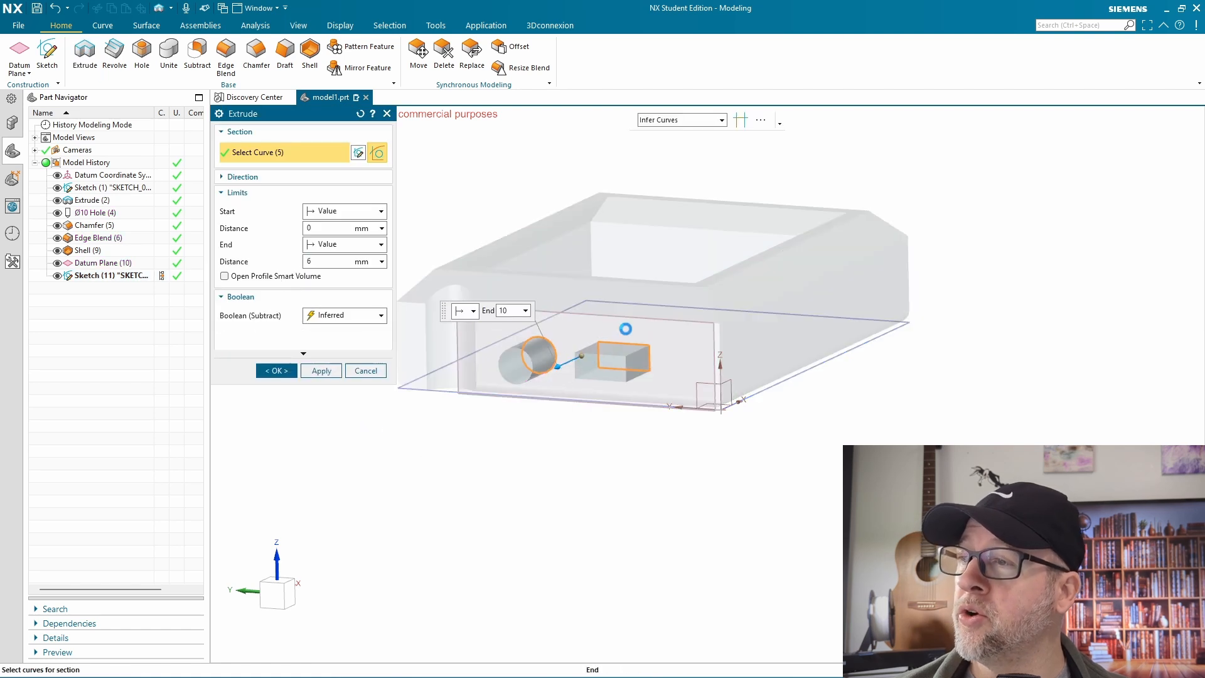
pyautogui.moveTo(870, 202); pyautogui.dragTo(904, 188)
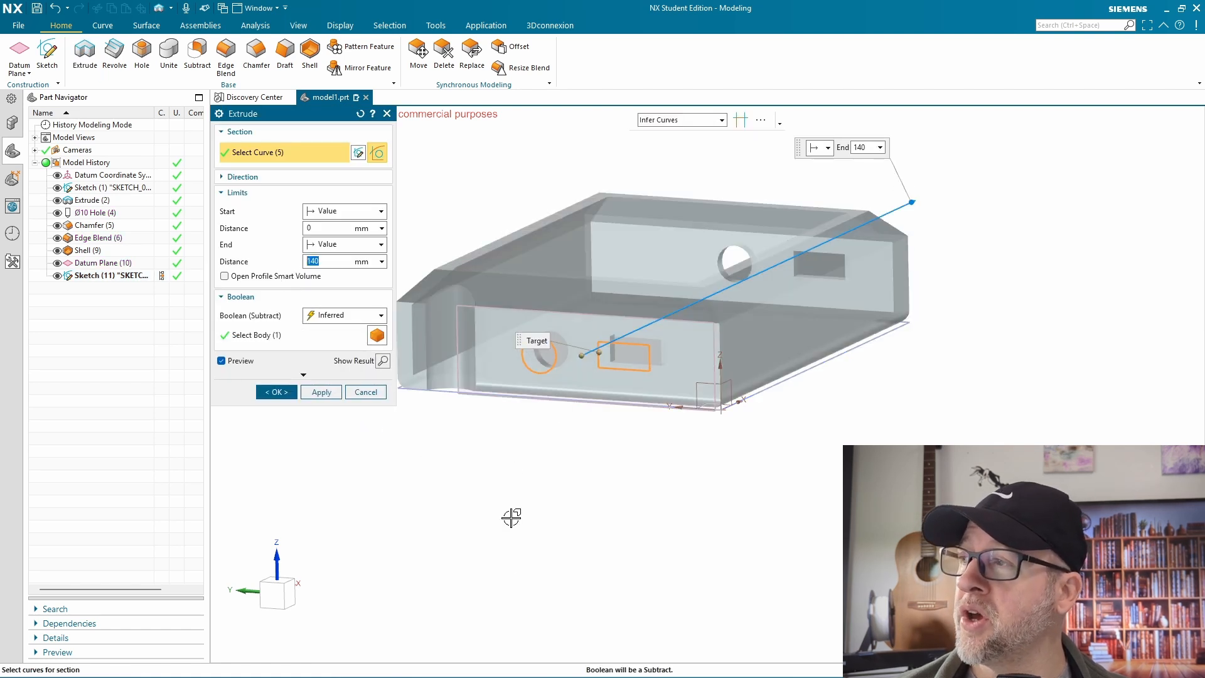
pyautogui.click(344, 316)
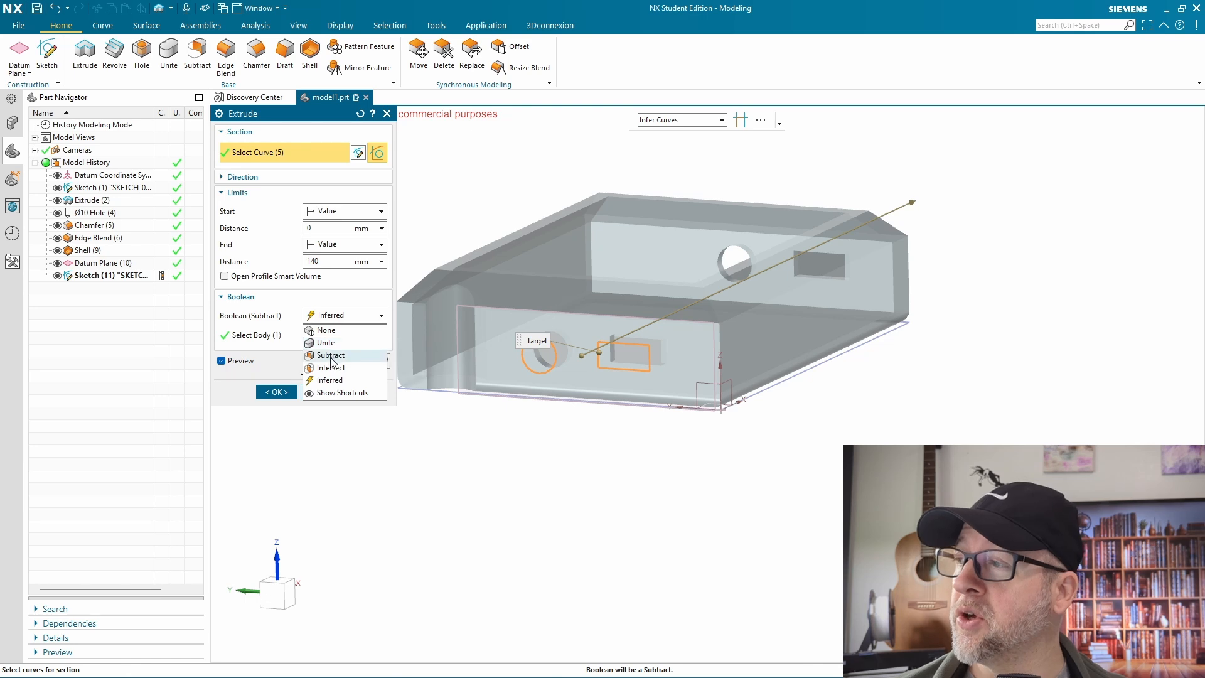
pyautogui.click(333, 356)
pyautogui.click(277, 393)
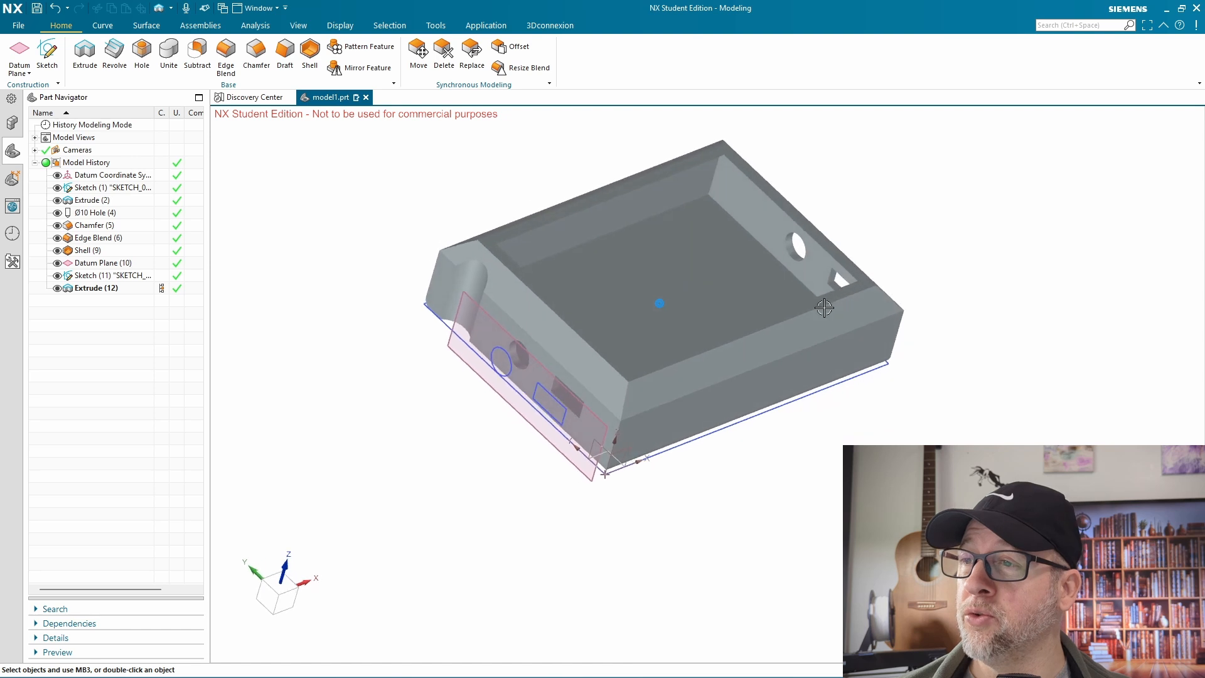
# Edit the circle-and-rectangle Extrude and set its Boolean to None so it makes separate bodies
pyautogui.doubleClick(114, 289)
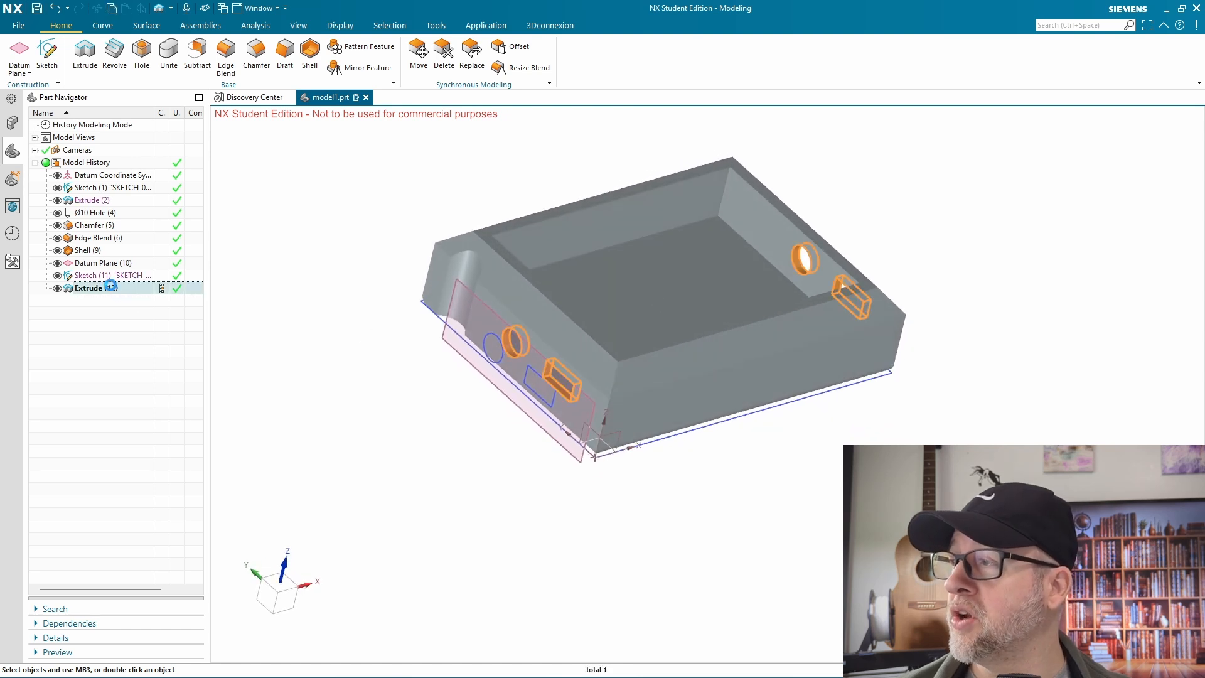
pyautogui.click(356, 317)
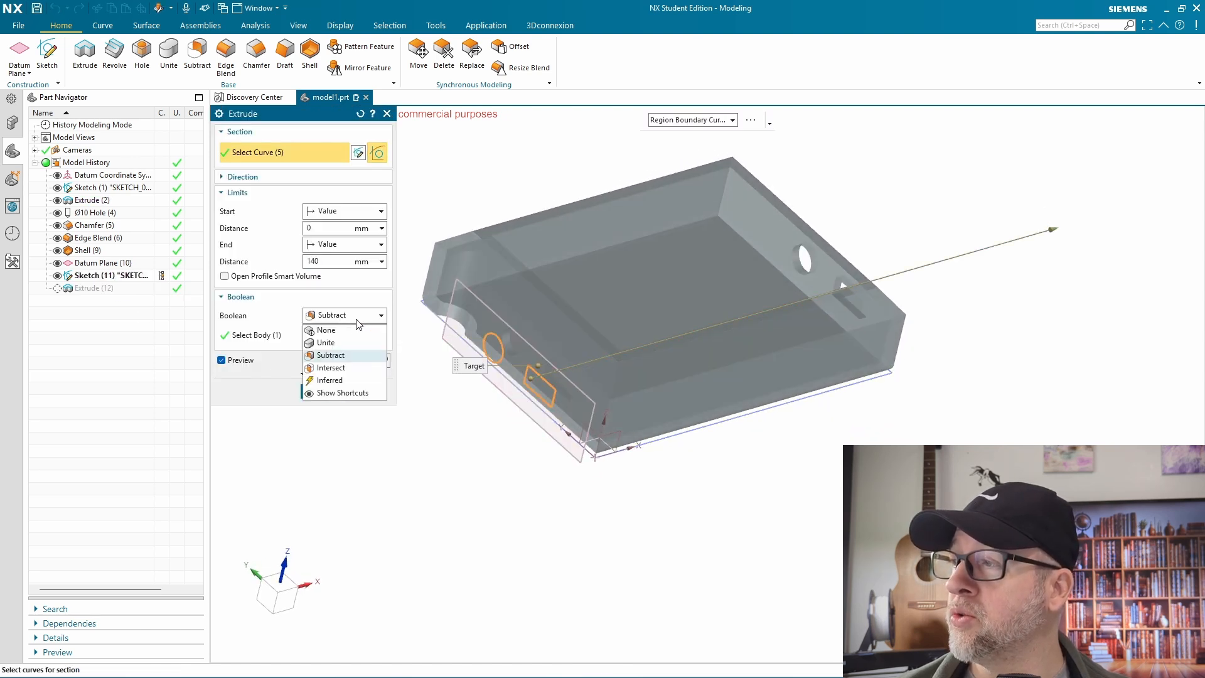
pyautogui.click(326, 330)
pyautogui.click(320, 375)
# Subtract the cylindrical and rectangular bars as tool bodies from the shelled block as the target
pyautogui.moveTo(427, 456); pyautogui.dragTo(816, 425, button='middle')
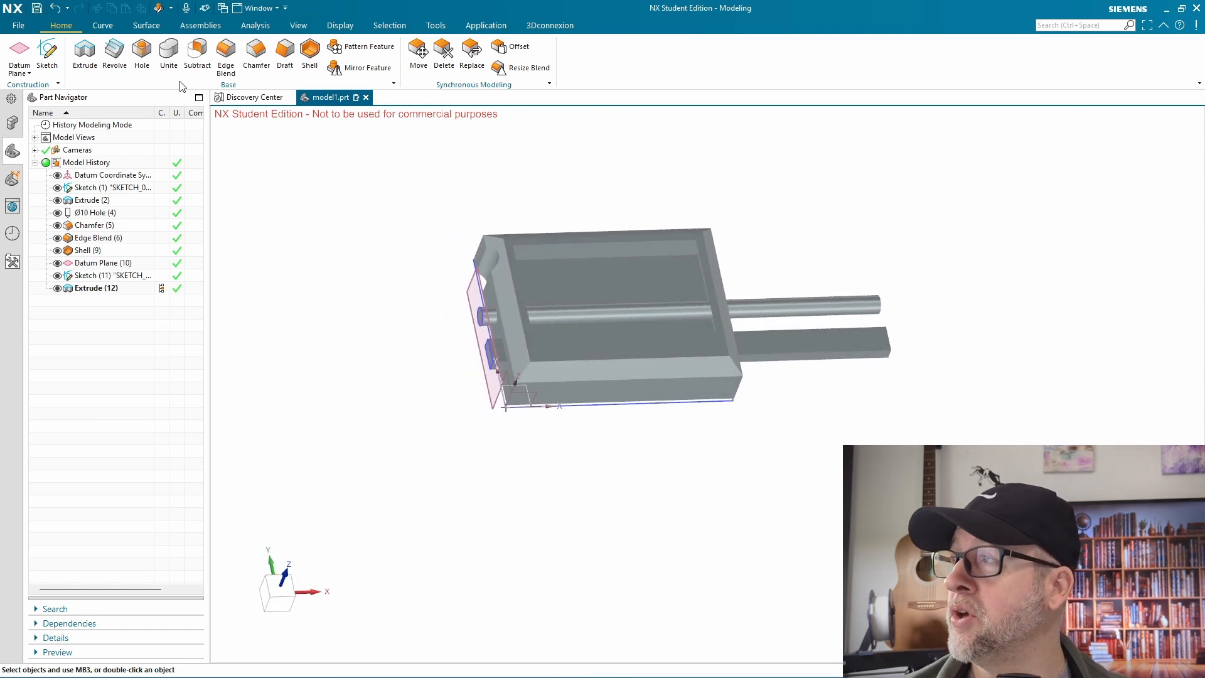
pyautogui.click(197, 51)
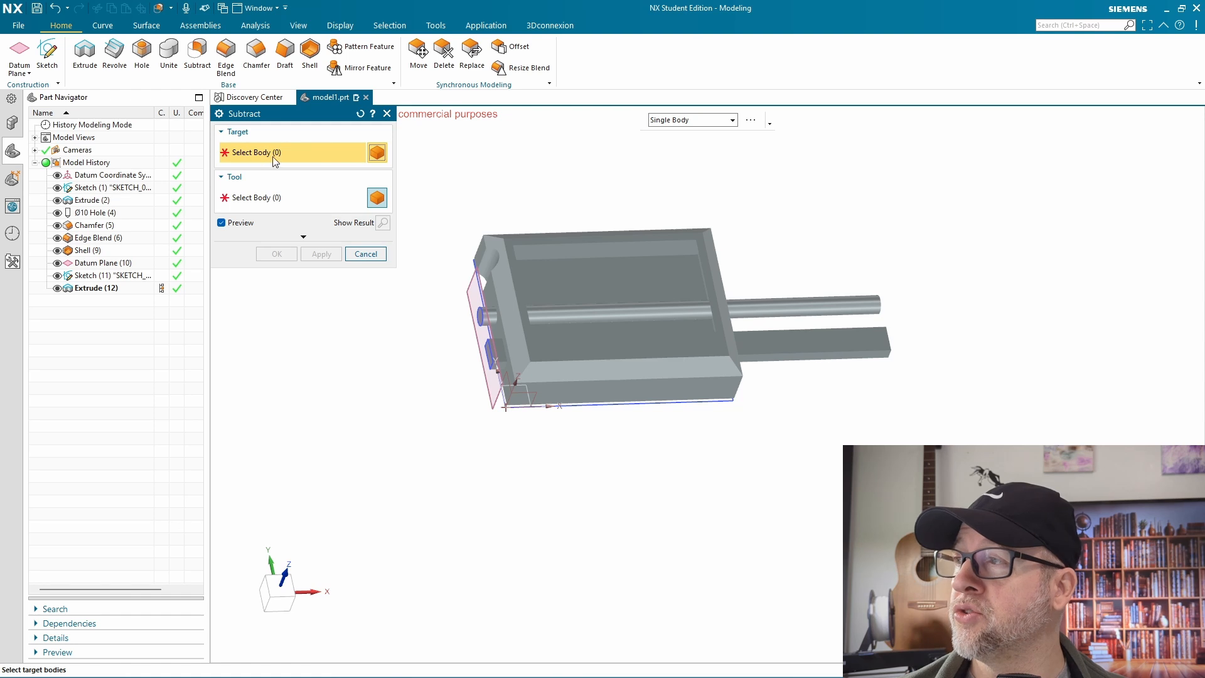
pyautogui.click(500, 338)
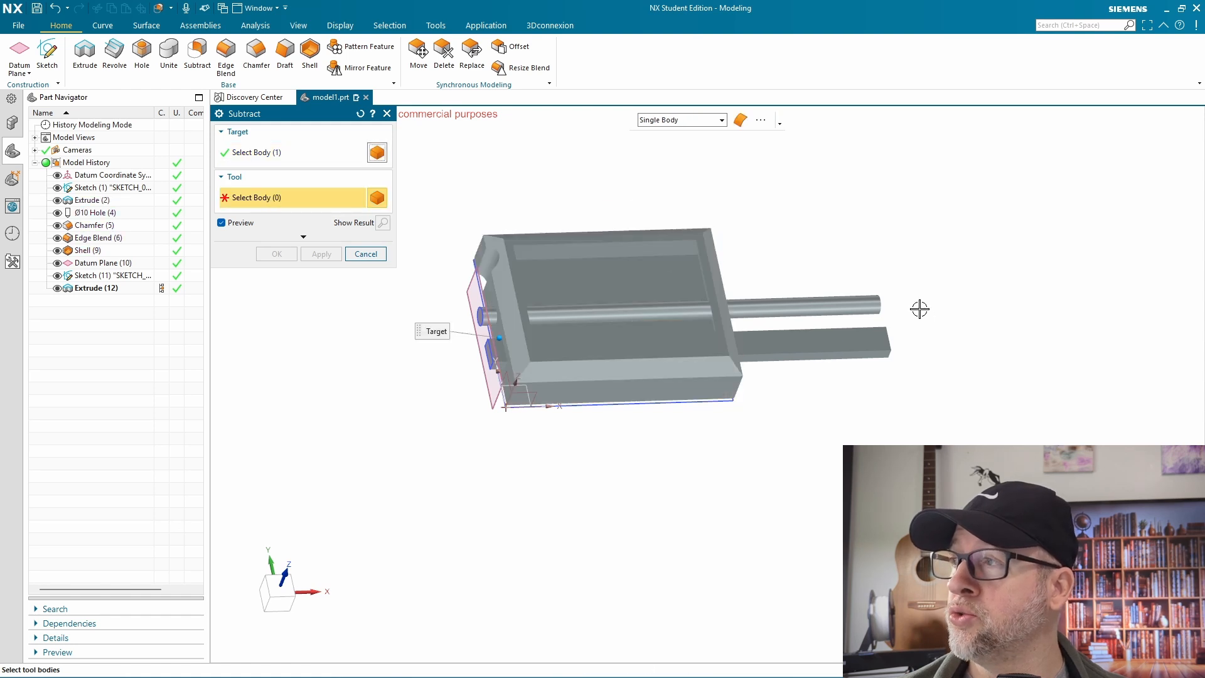
pyautogui.click(856, 312)
pyautogui.click(854, 329)
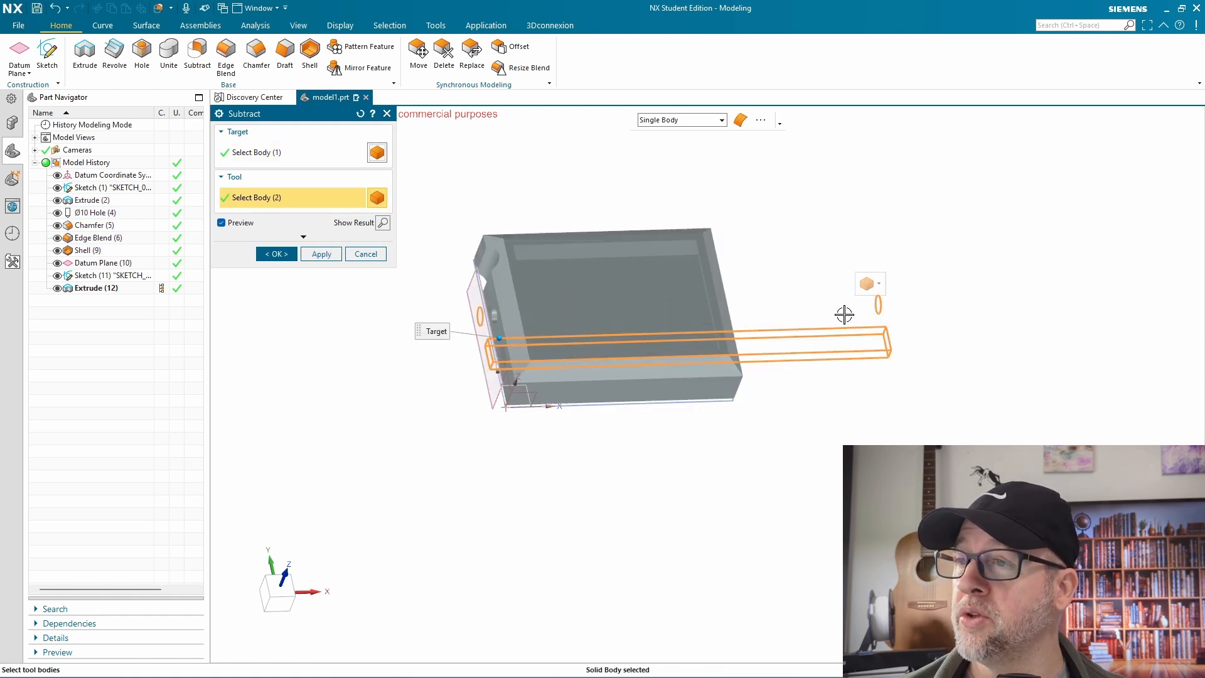
pyautogui.moveTo(553, 508); pyautogui.dragTo(479, 414, button='middle')
pyautogui.click(280, 254)
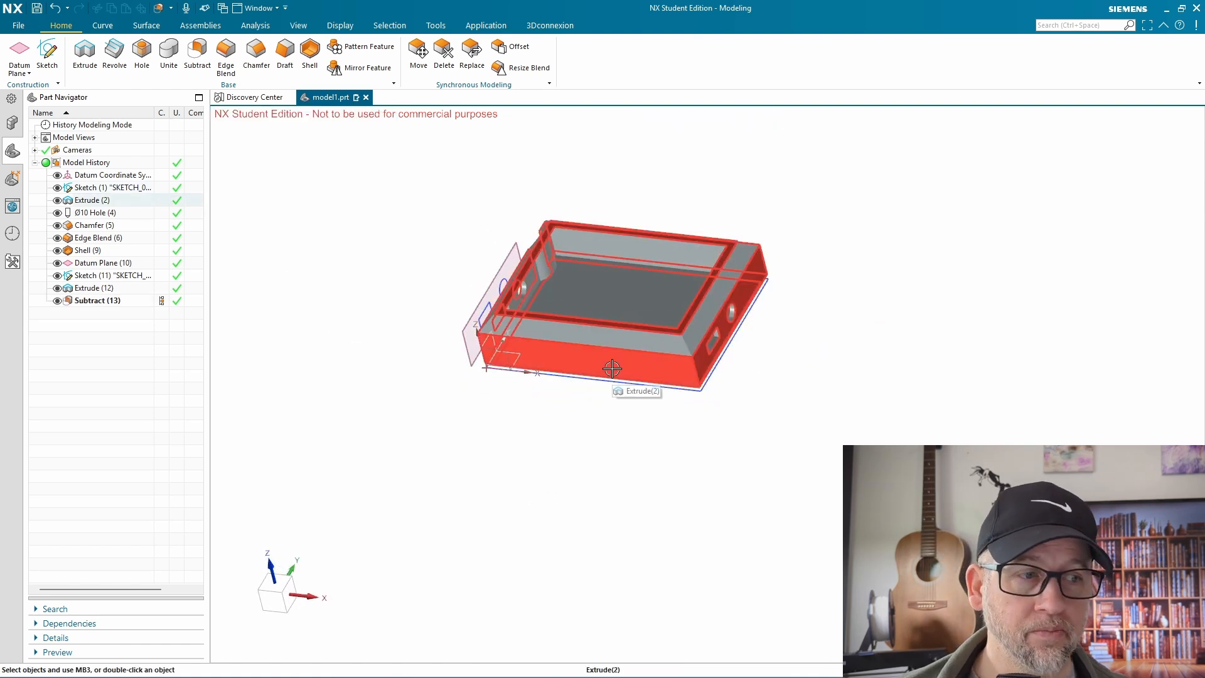
# Examine the Base and Synchronous Modeling group options and the available curve, surface, assembly, analysis and view commands
pyautogui.moveTo(613, 386); pyautogui.dragTo(907, 323, button='middle')
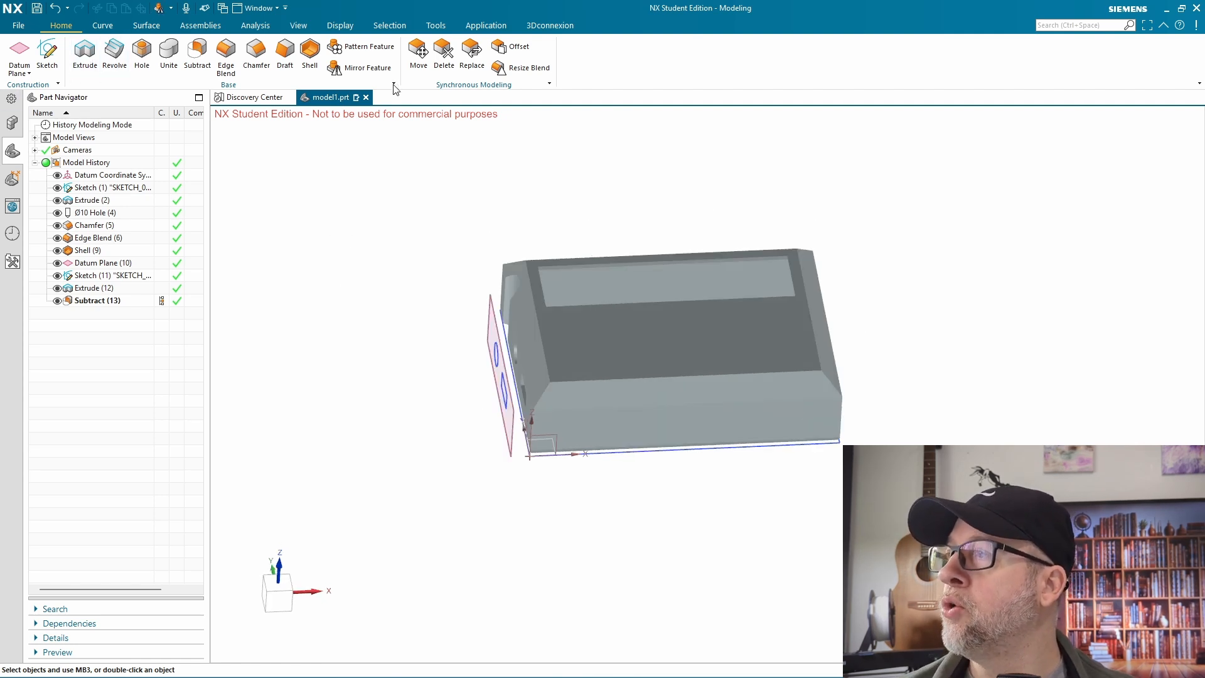
pyautogui.click(393, 85)
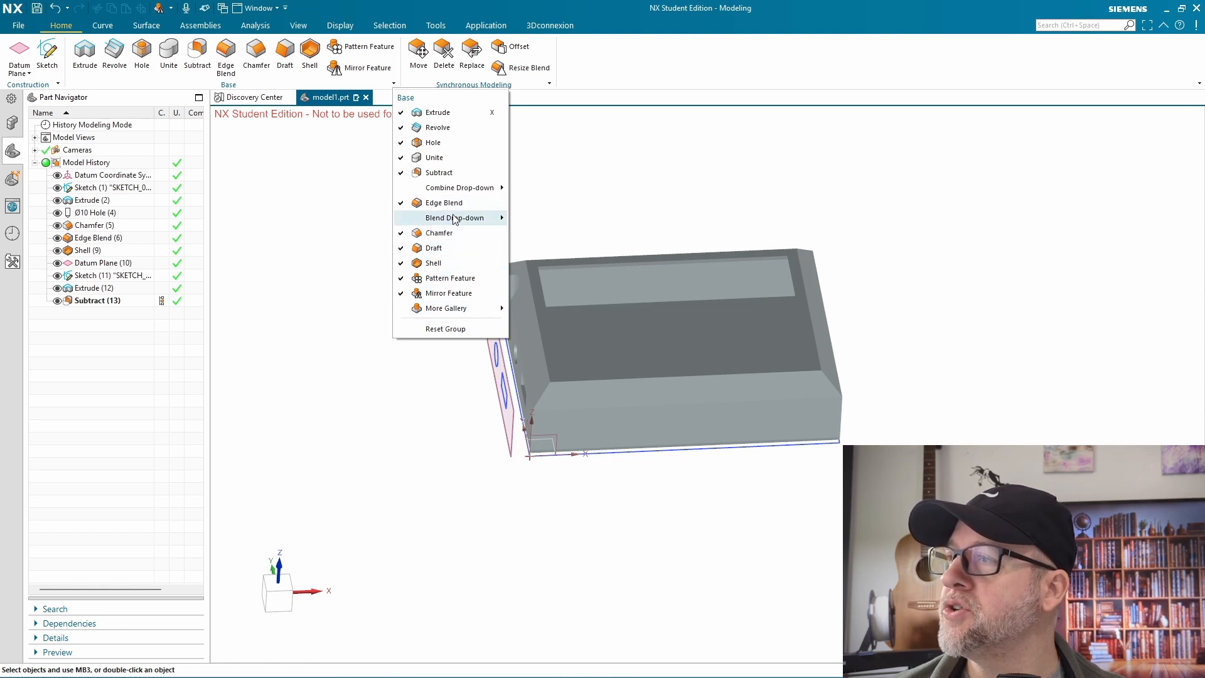
pyautogui.click(764, 141)
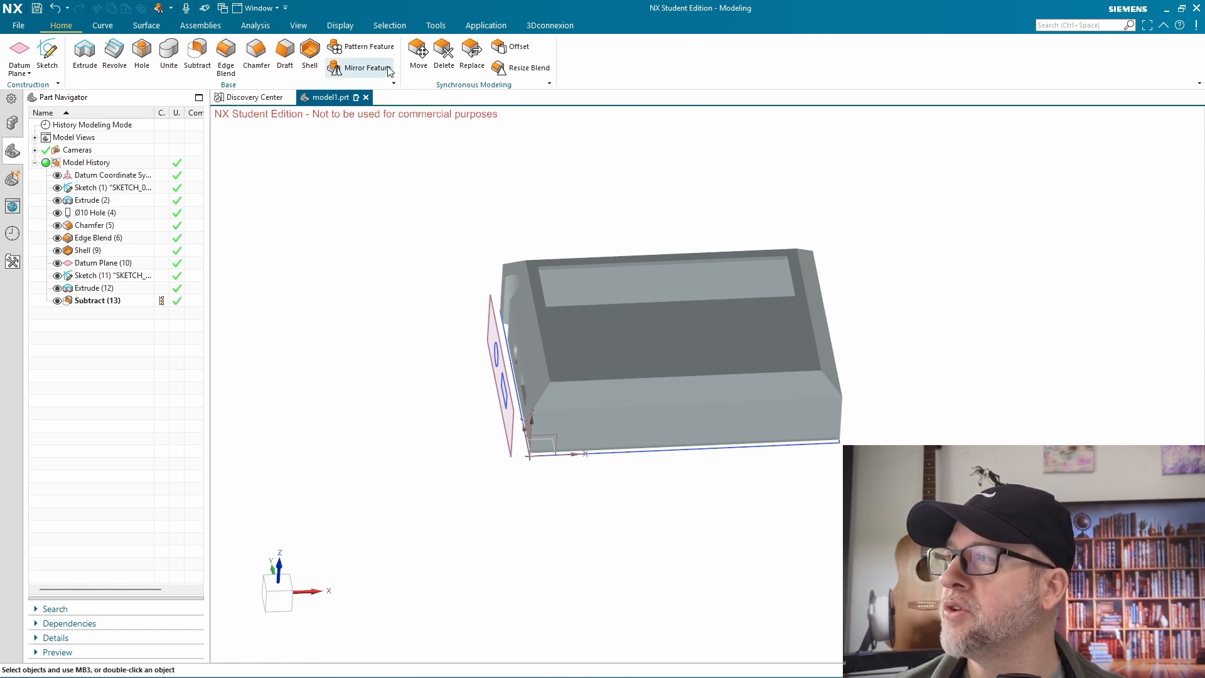
pyautogui.click(550, 84)
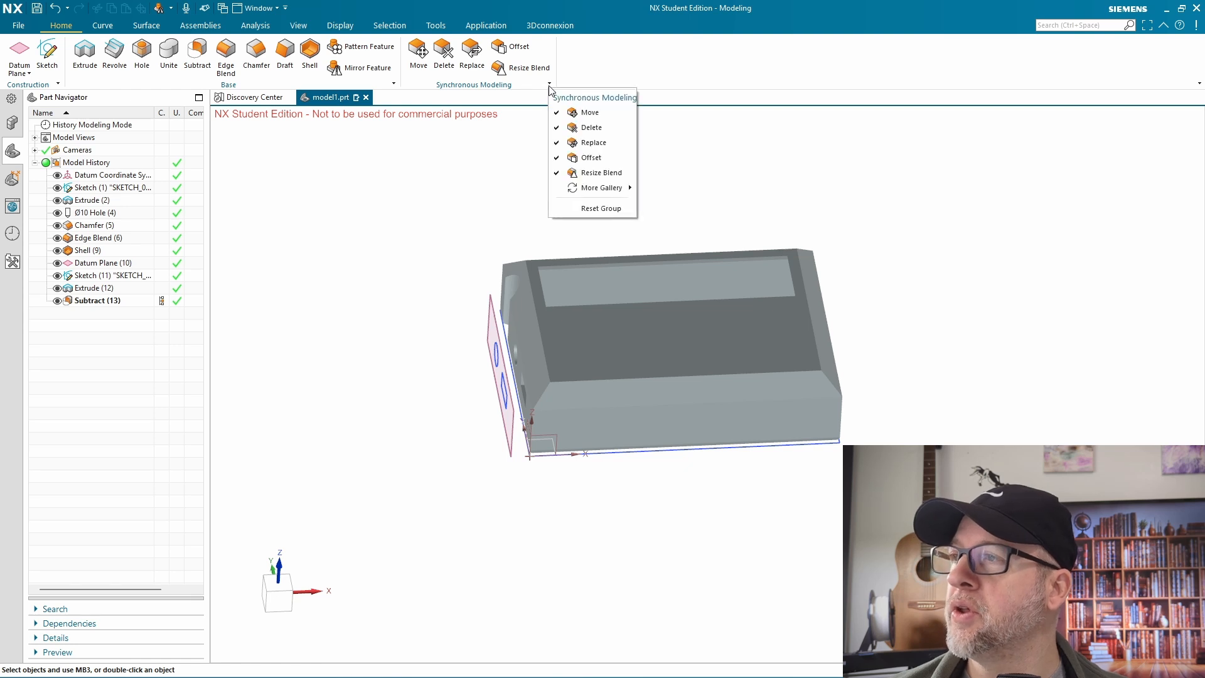
pyautogui.click(488, 163)
pyautogui.click(103, 26)
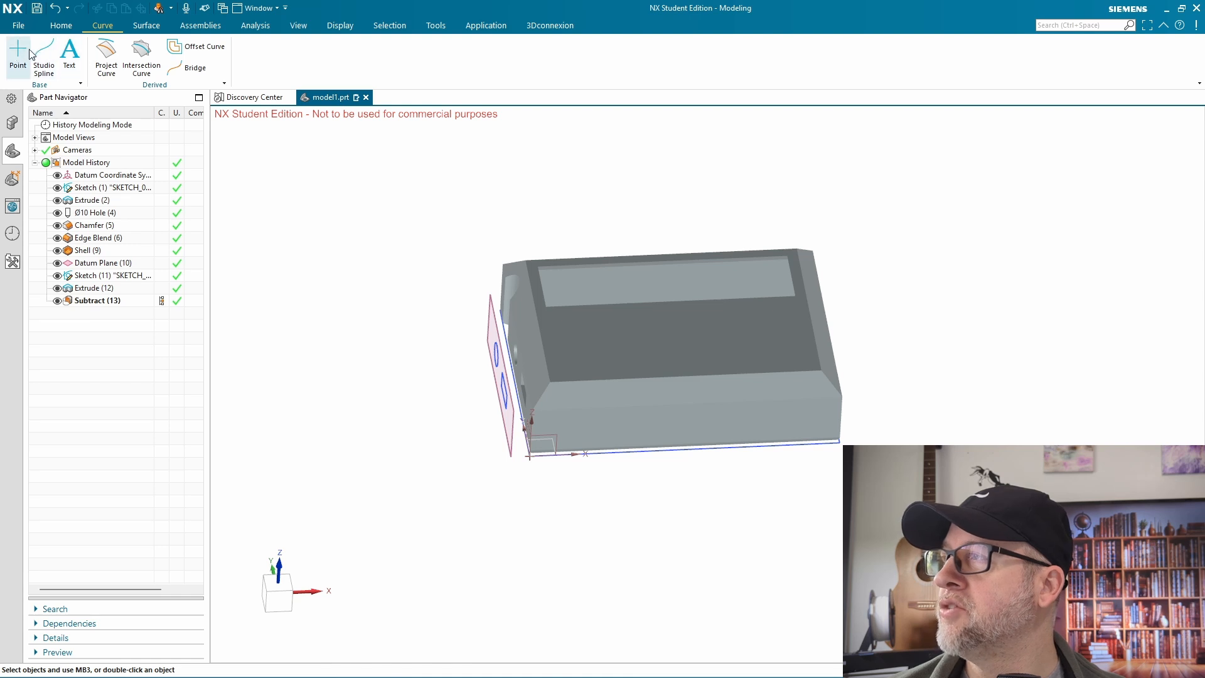
pyautogui.click(145, 26)
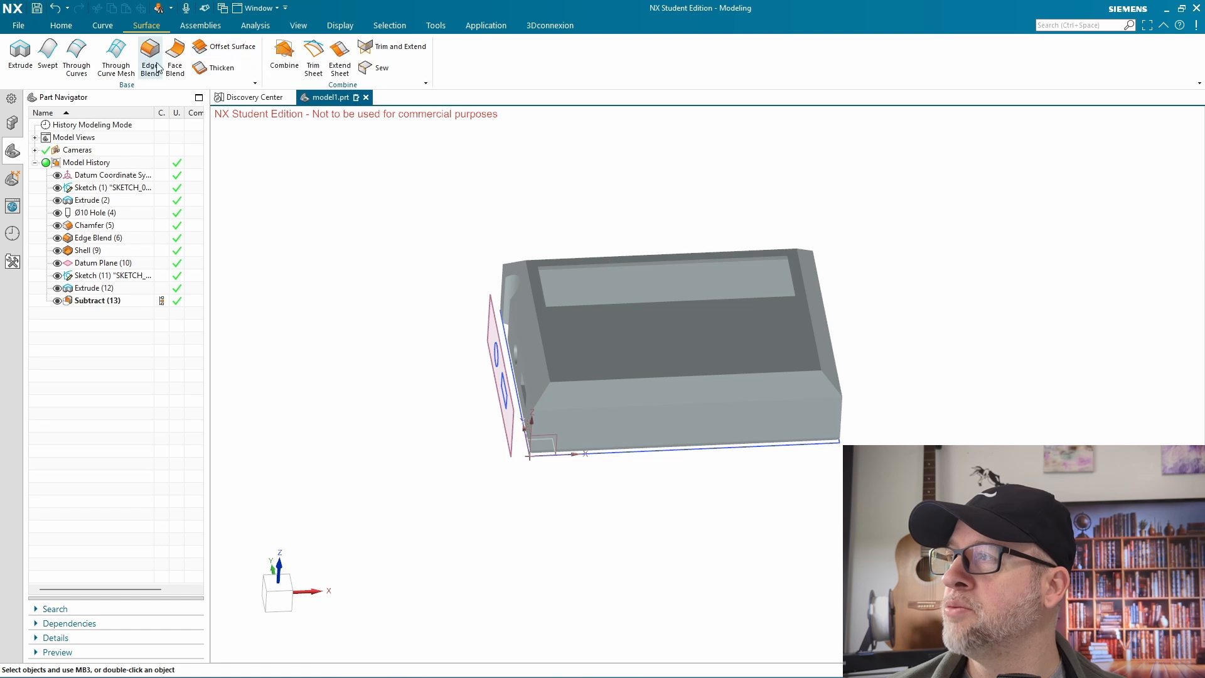
pyautogui.click(201, 26)
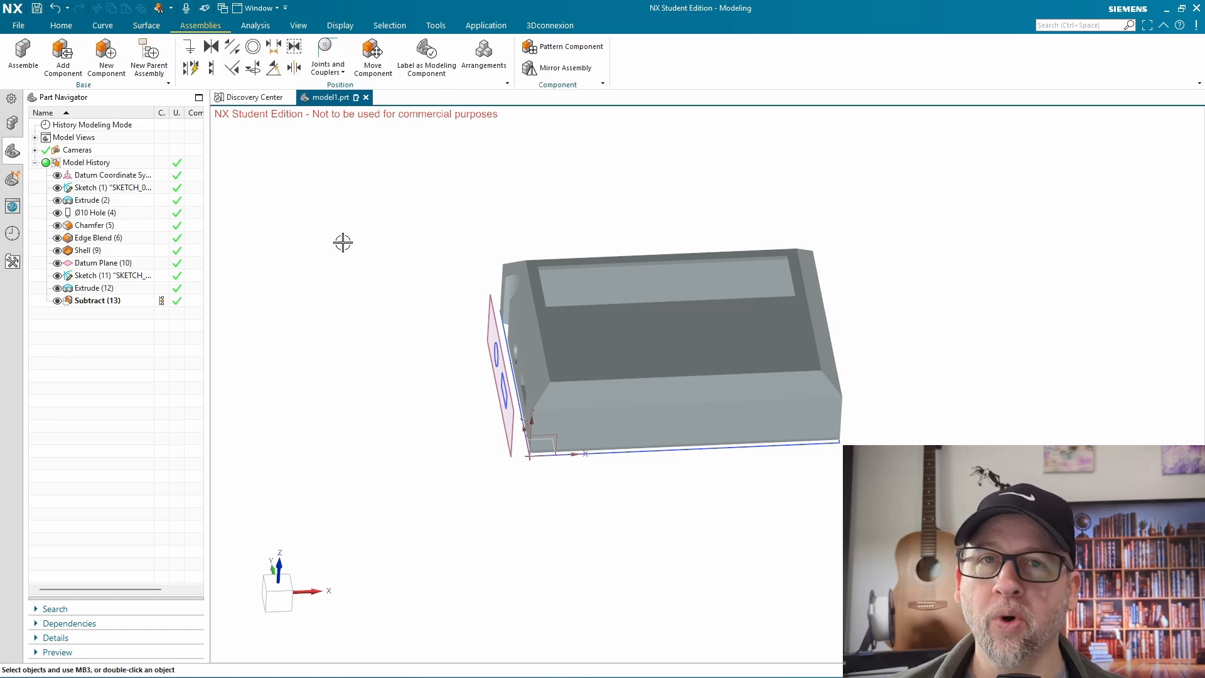
pyautogui.click(255, 26)
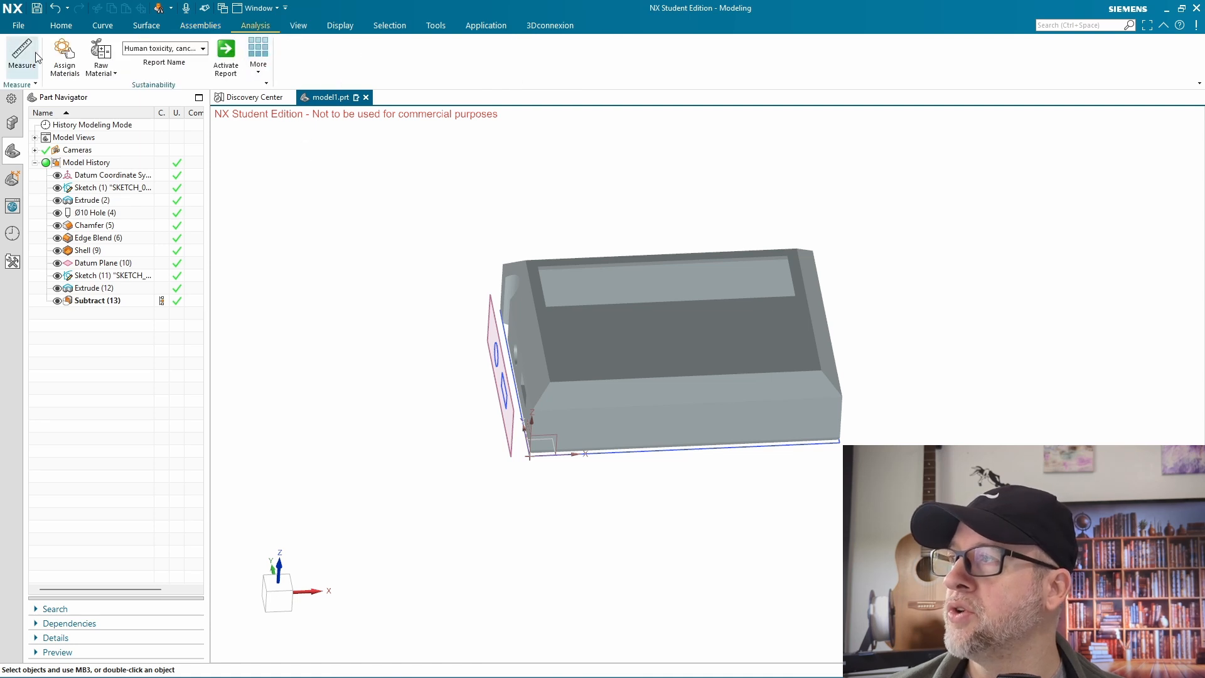
pyautogui.click(300, 27)
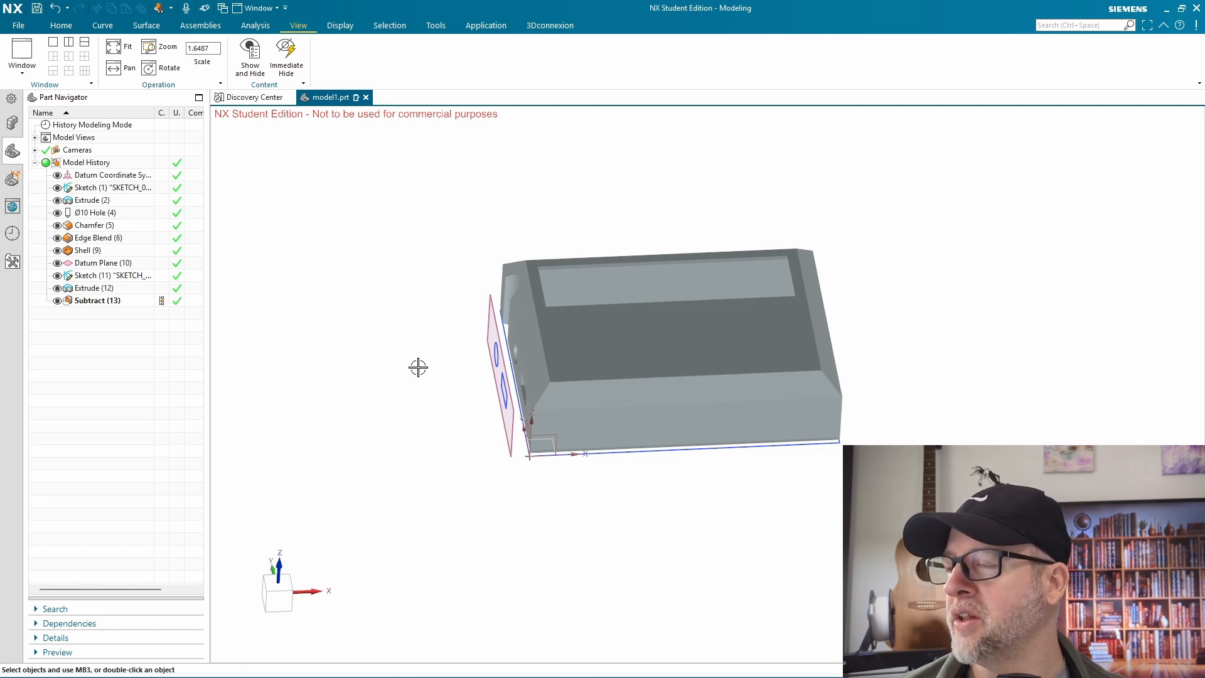
# Hide the shelled block from the display and undo the hiding
pyautogui.keyDown('shift'); pyautogui.moveTo(420, 368); pyautogui.dragTo(350, 359, button='middle'); pyautogui.keyUp('shift')
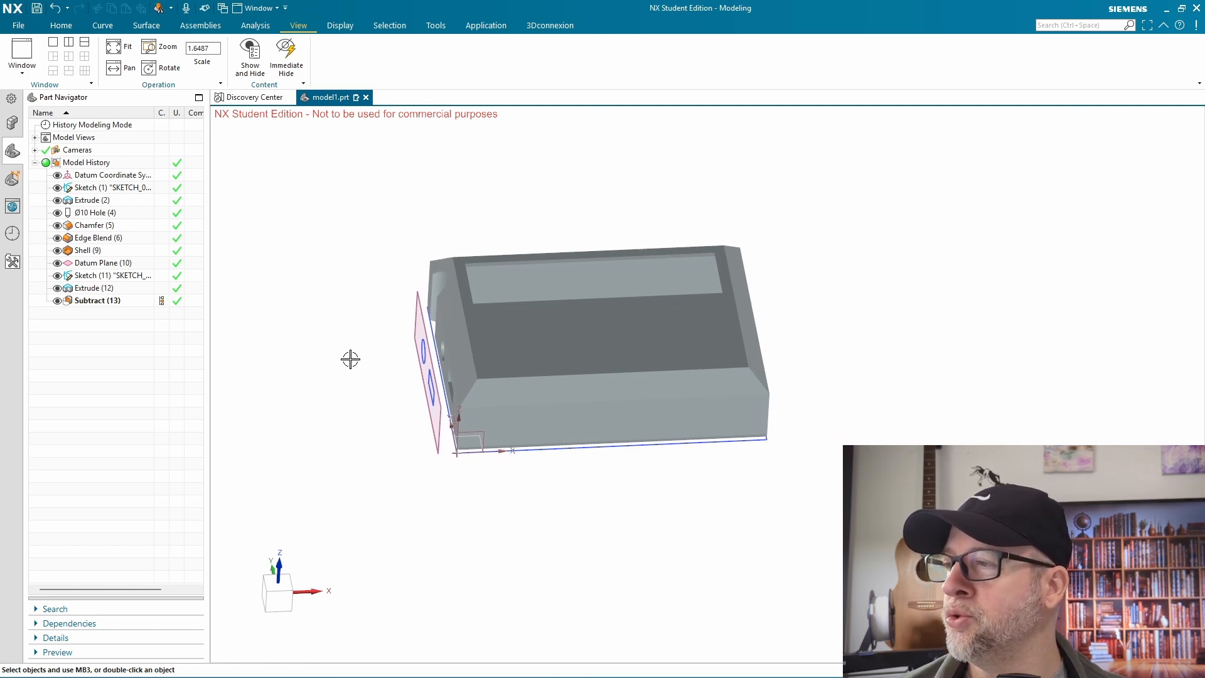
pyautogui.click(871, 282)
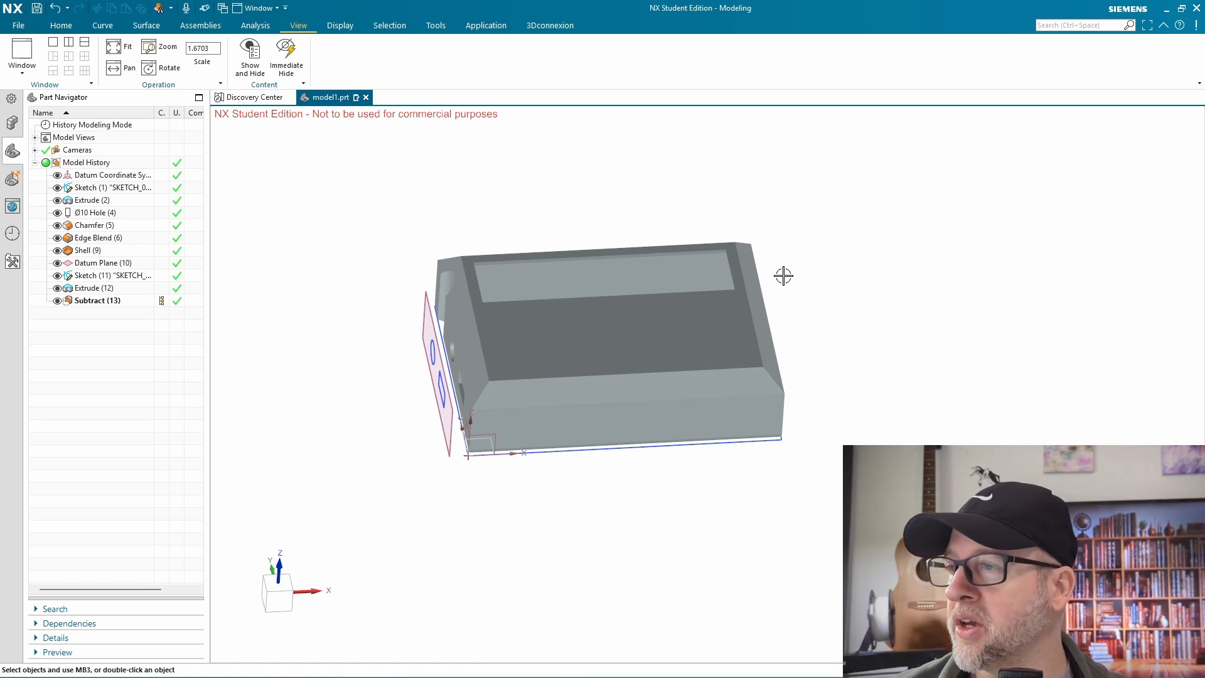
pyautogui.click(646, 310)
pyautogui.rightClick(646, 311)
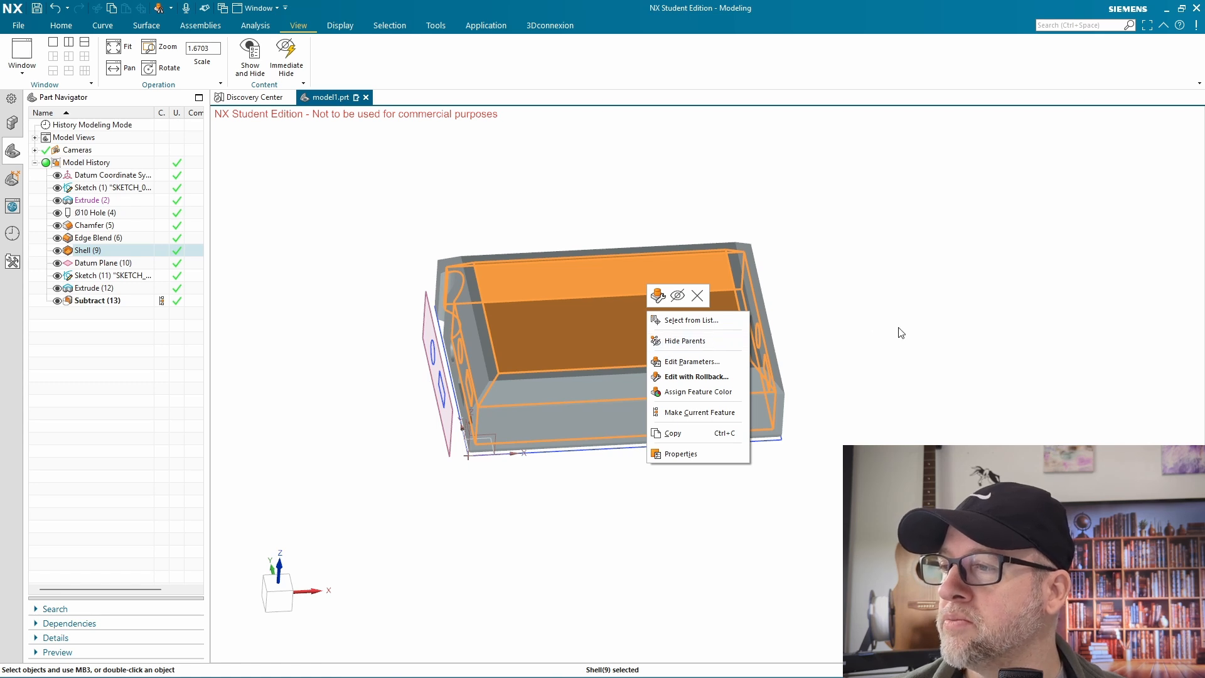
pyautogui.click(677, 296)
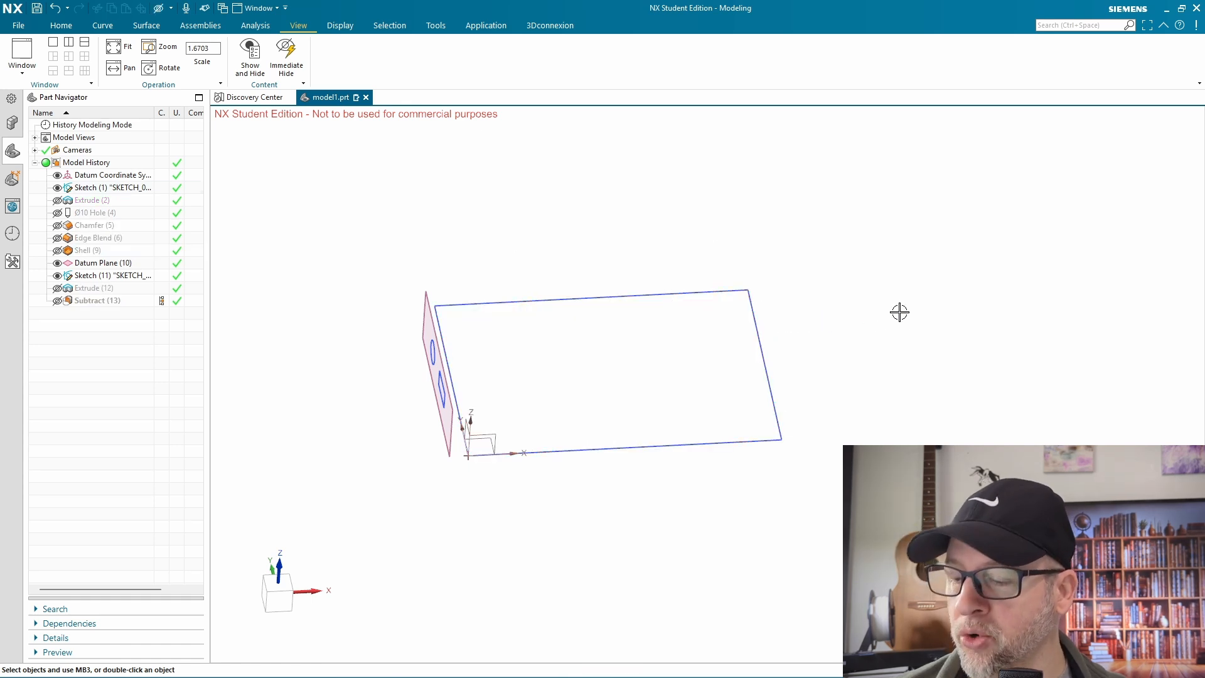
pyautogui.hotkey('ctrl', 'z')
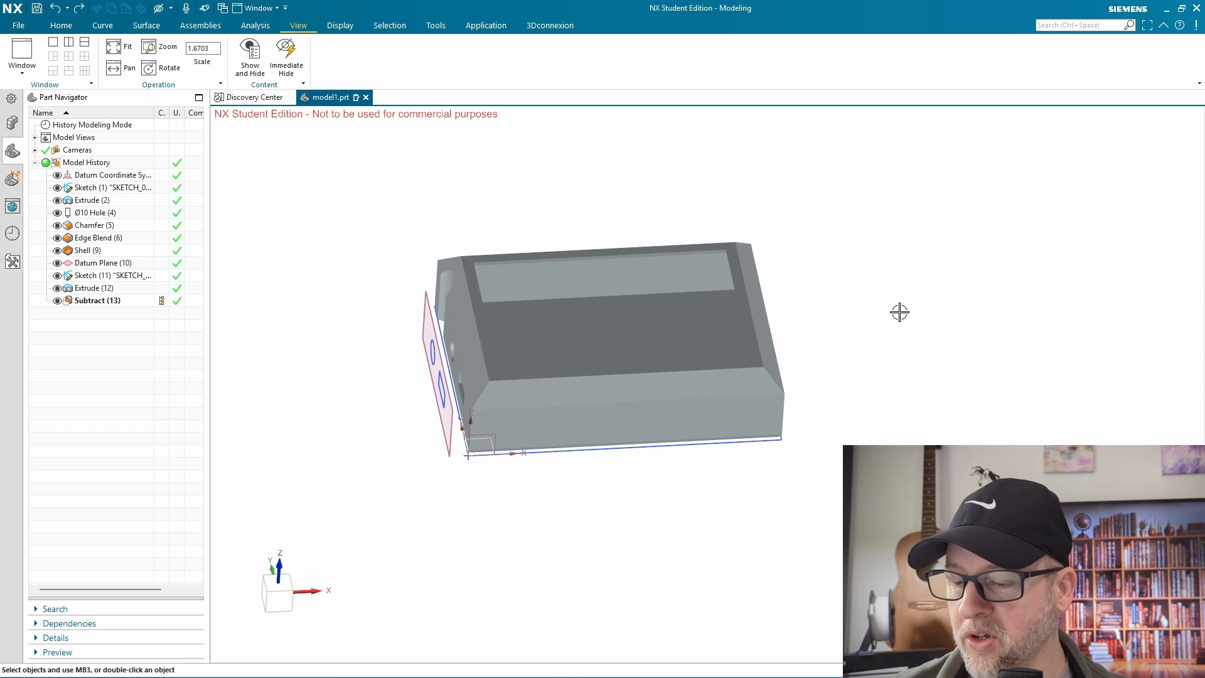
# Hide the shelled block's solid body with the Hide command and show all hidden objects again
pyautogui.hotkey('ctrl', 'b')
pyautogui.click(656, 312)
pyautogui.middleClick(674, 305)
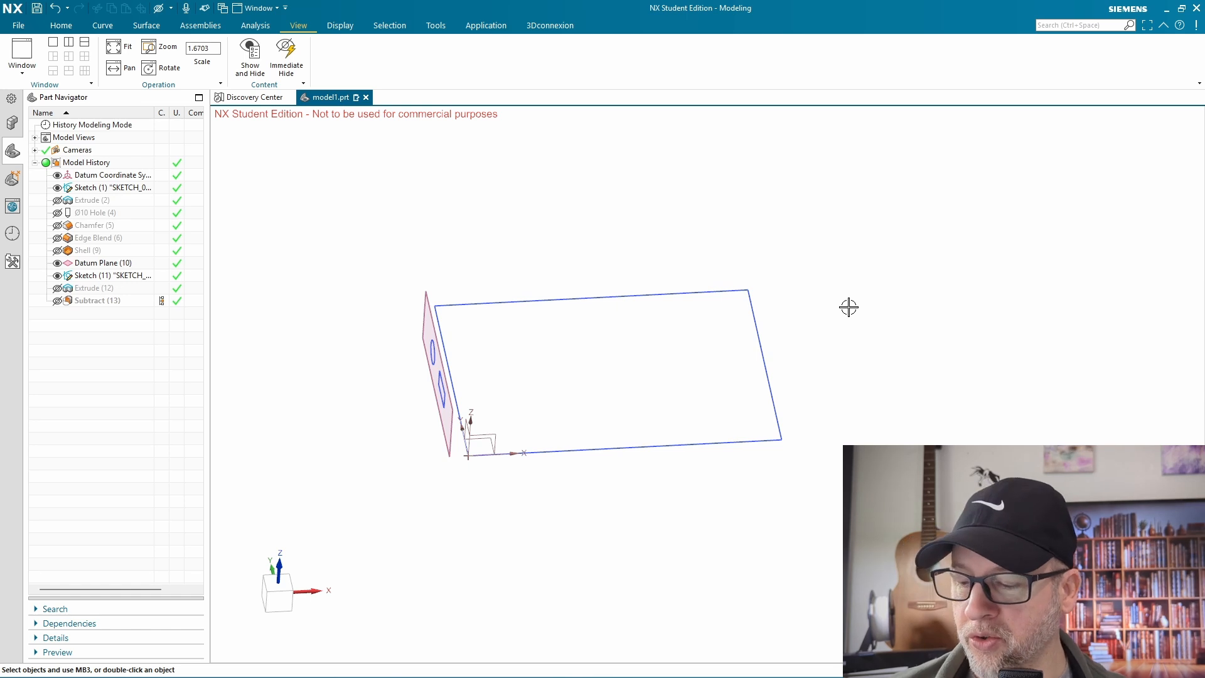
pyautogui.hotkey('ctrl', 'shift', 'u')
pyautogui.moveTo(895, 341); pyautogui.dragTo(901, 357, button='middle')
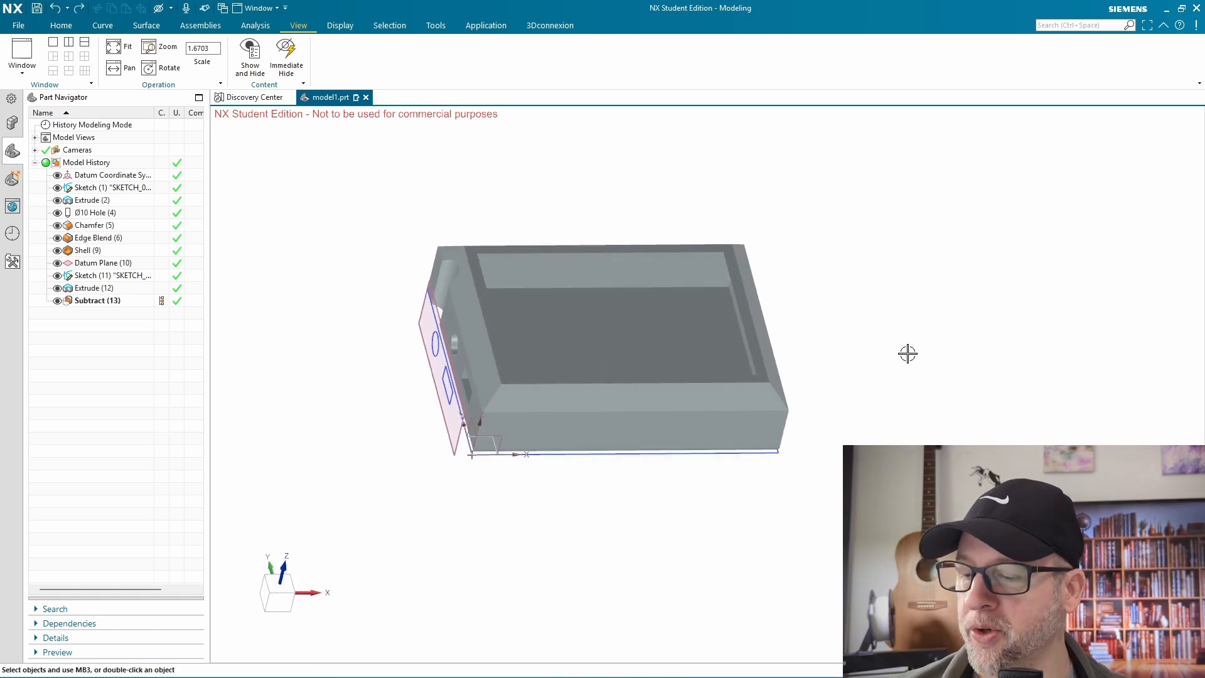
# Hide the shelled block's solid body and swap the shown and hidden objects
pyautogui.hotkey('ctrl', 'b')
pyautogui.click(588, 330)
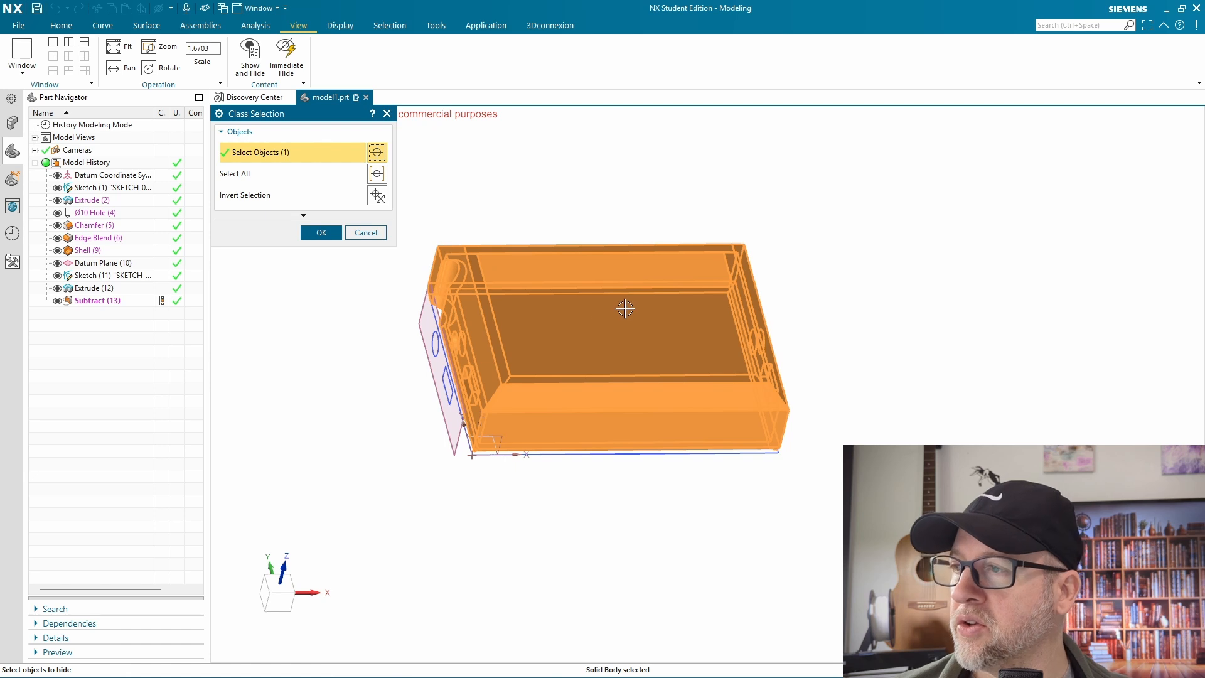
pyautogui.middleClick(683, 307)
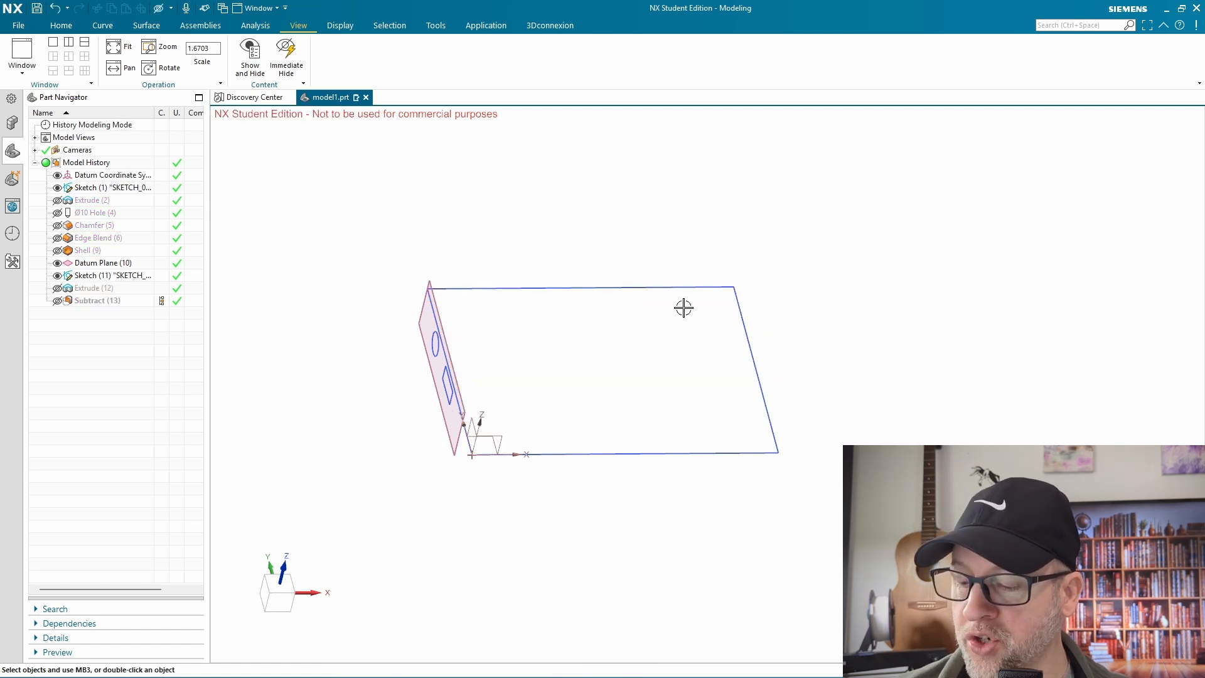
pyautogui.hotkey('ctrl', 'shift', 'b')
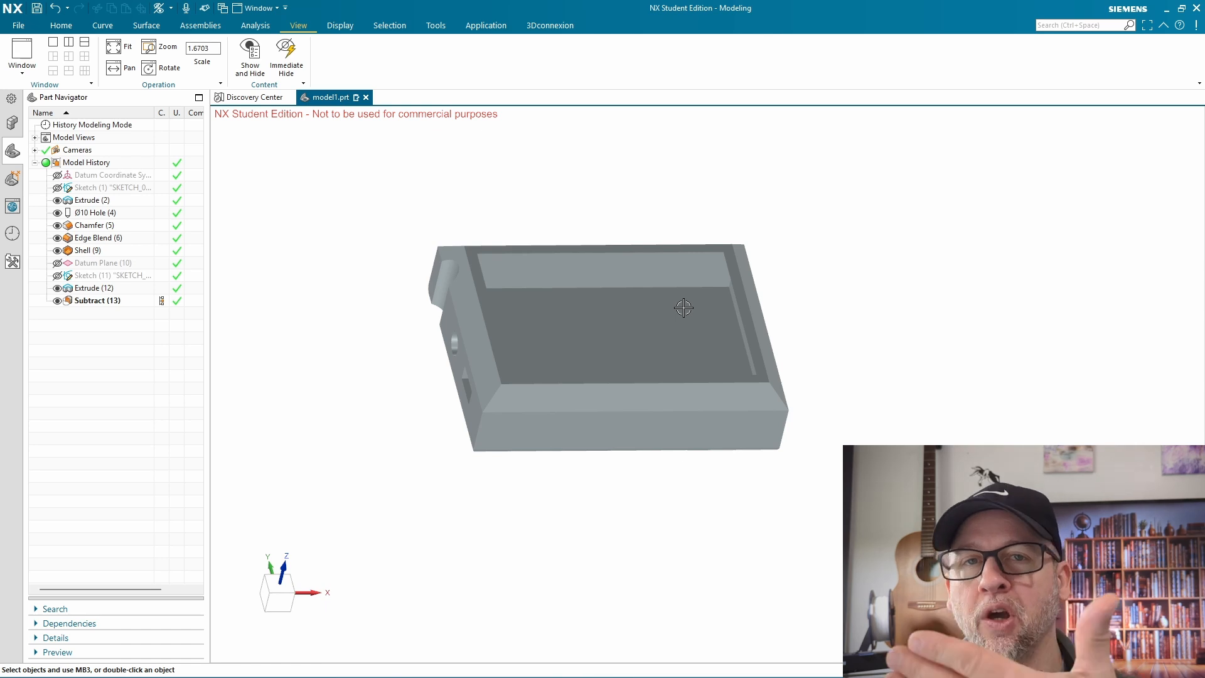
# Hide the shelled block too while the sketches and datums are hidden
pyautogui.hotkey('ctrl', 'b')
pyautogui.click(651, 299)
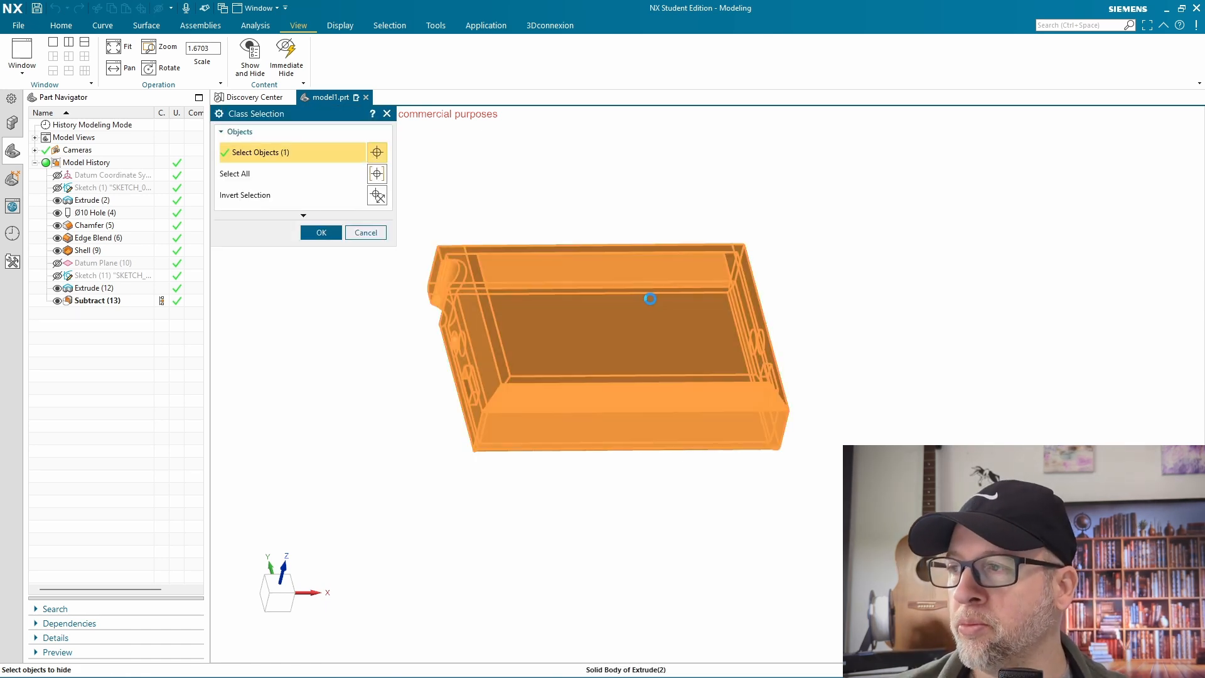
pyautogui.middleClick(771, 279)
# Show all hidden objects and invert the shown and hidden sets twice
pyautogui.hotkey('ctrl', 'shift', 'u')
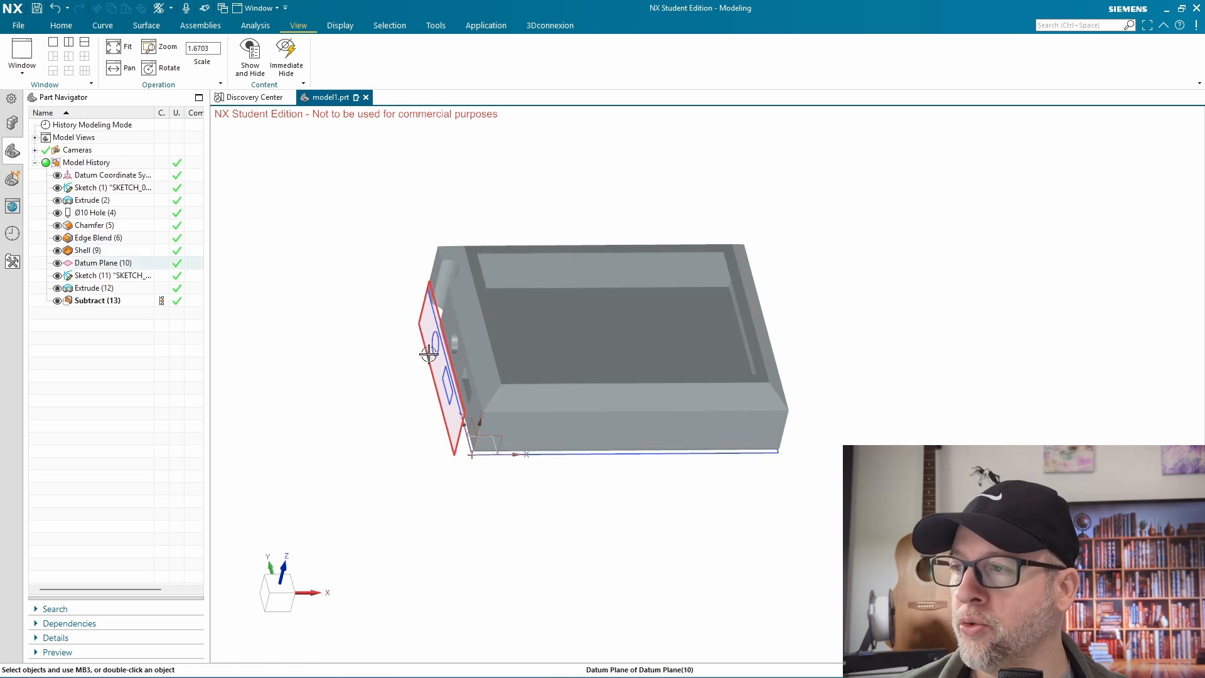
pyautogui.hotkey('ctrl', 'shift', 'b')
pyautogui.hotkey('ctrl', 'shift', 'b')
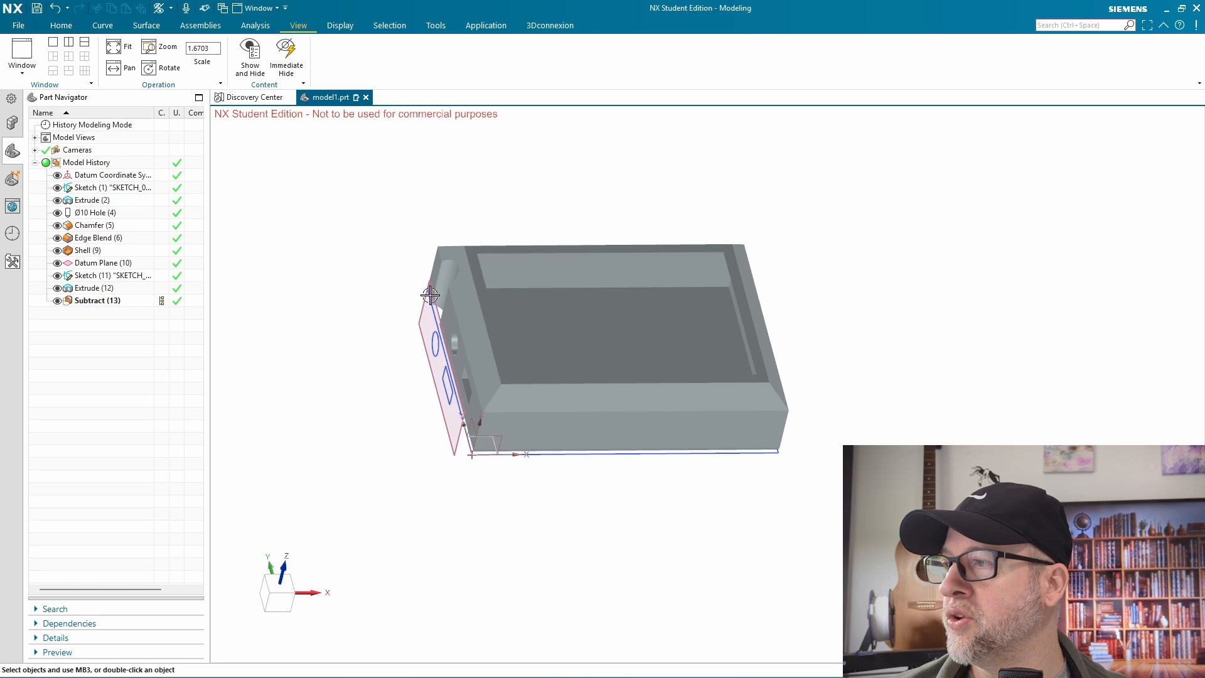
# Hide the shelled block and show it again through the Subtract feature's visibility in the model history
pyautogui.hotkey('ctrl', 'b')
pyautogui.click(578, 315)
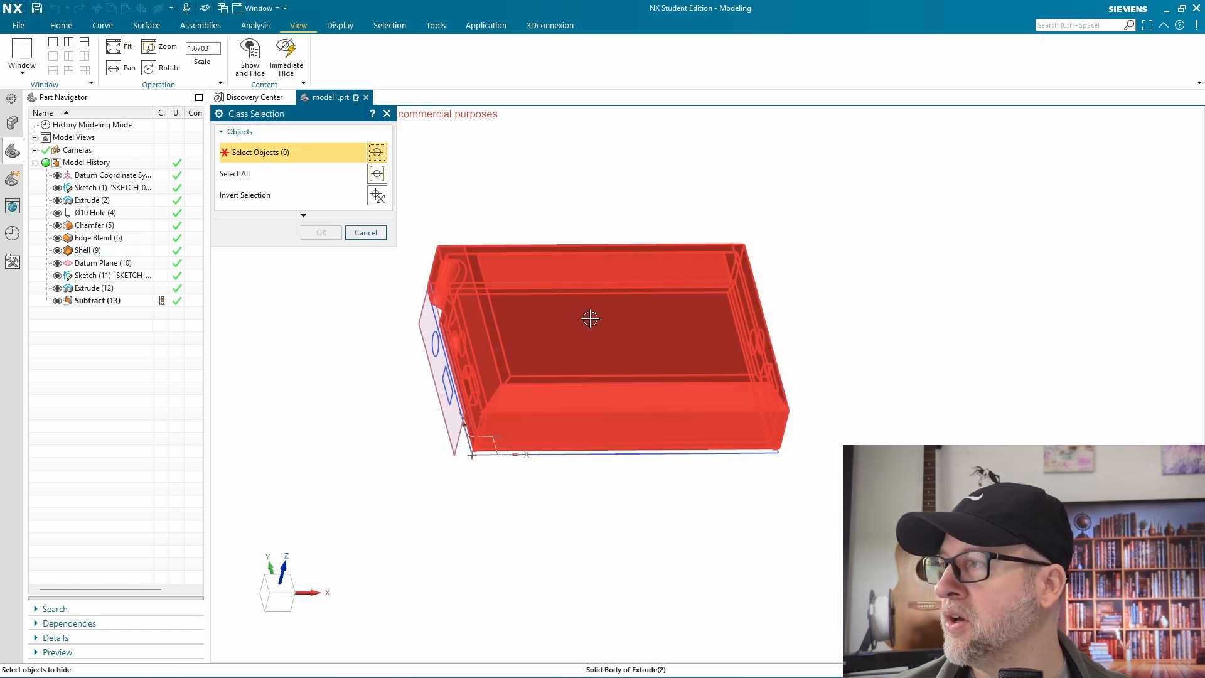
pyautogui.middleClick(586, 311)
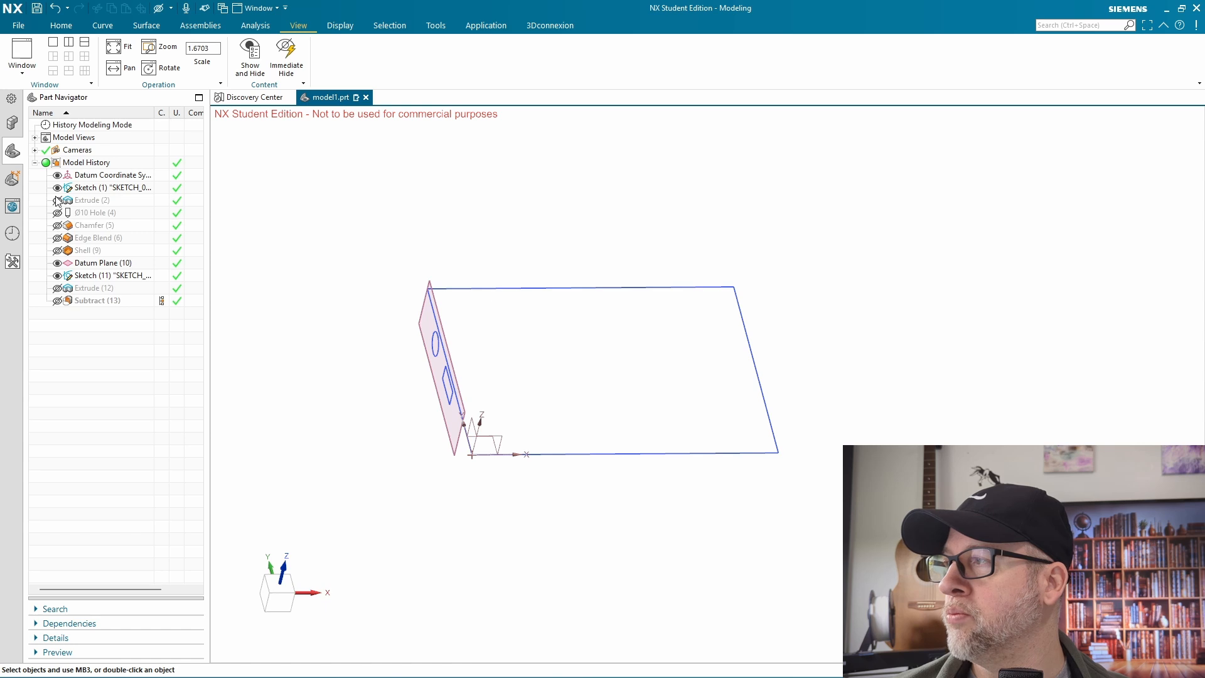
pyautogui.click(57, 301)
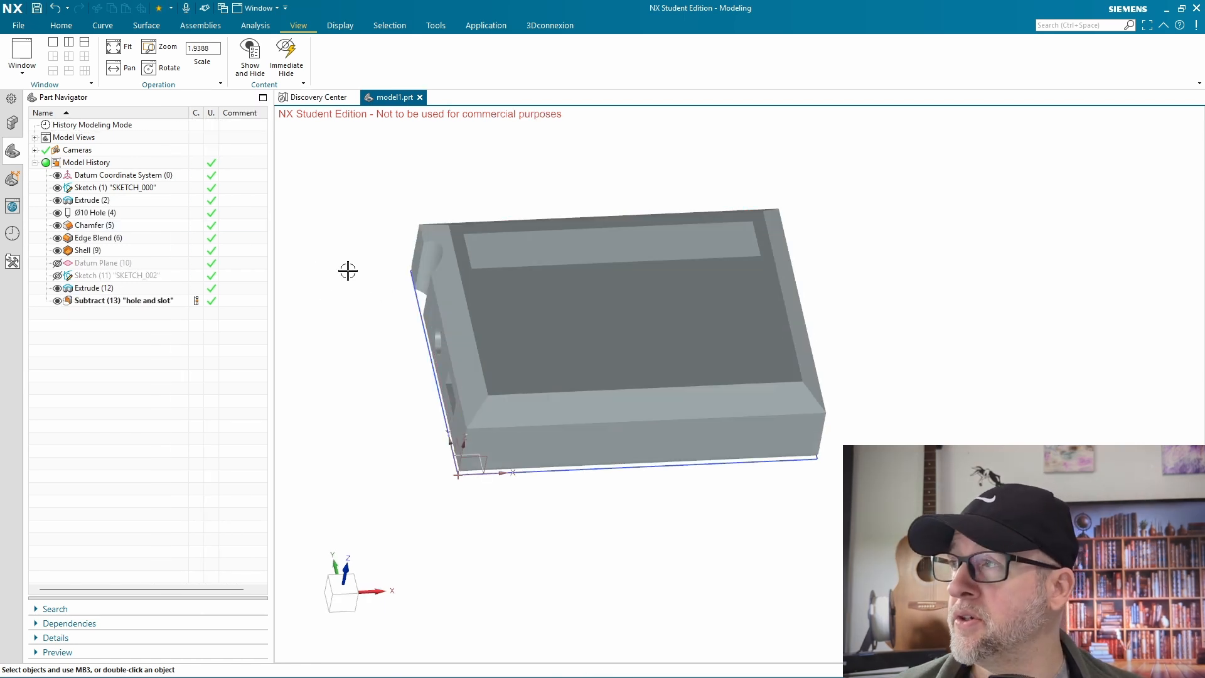
# Use Show and Hide by type to show all sketches and all datums, toggling the datums off and on
pyautogui.click(251, 58)
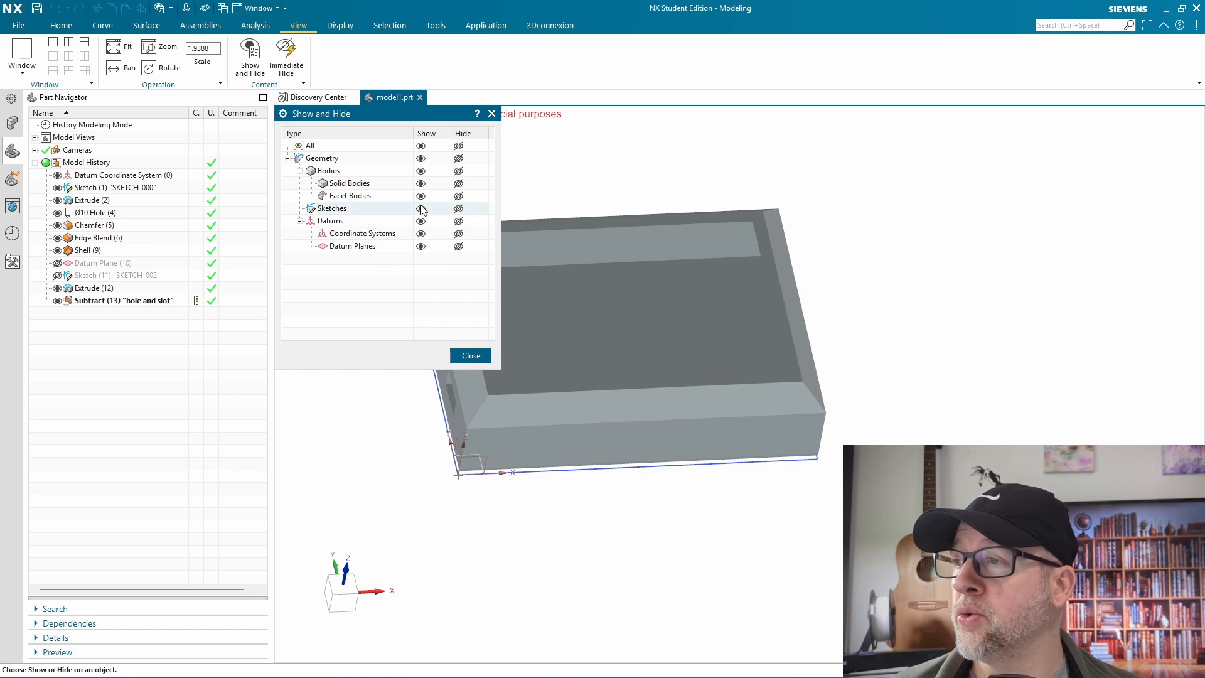
pyautogui.keyDown('shift'); pyautogui.moveTo(599, 331); pyautogui.dragTo(790, 333, button='middle'); pyautogui.keyUp('shift')
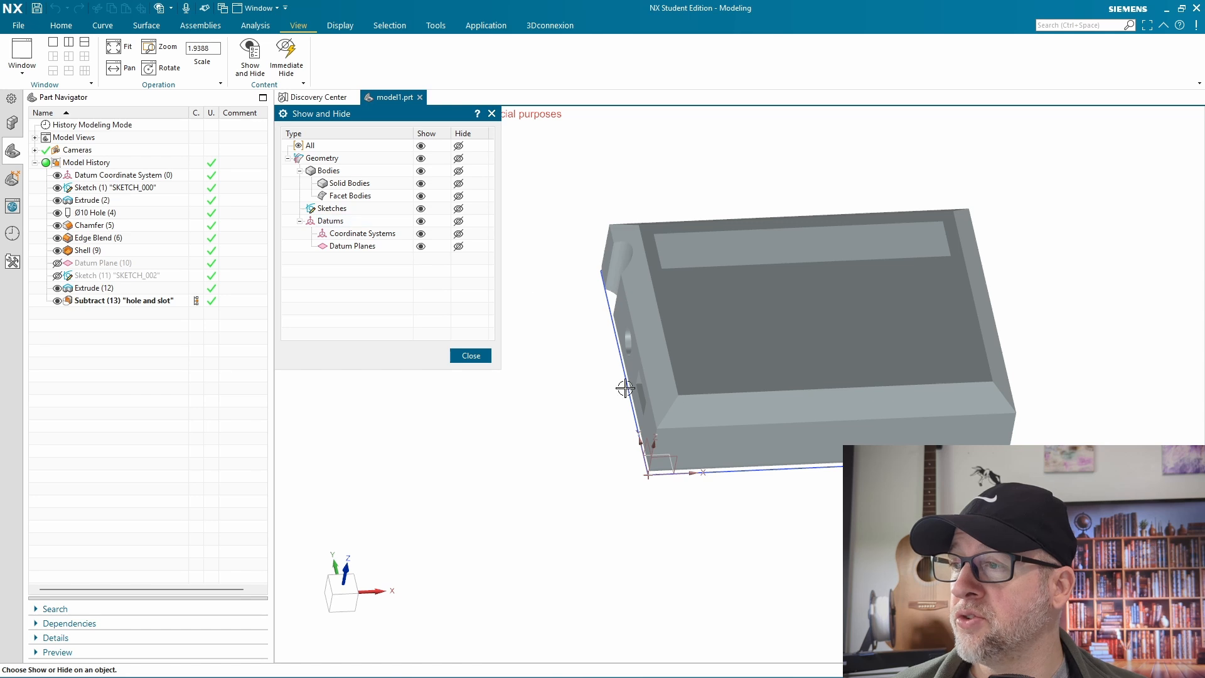
pyautogui.click(421, 208)
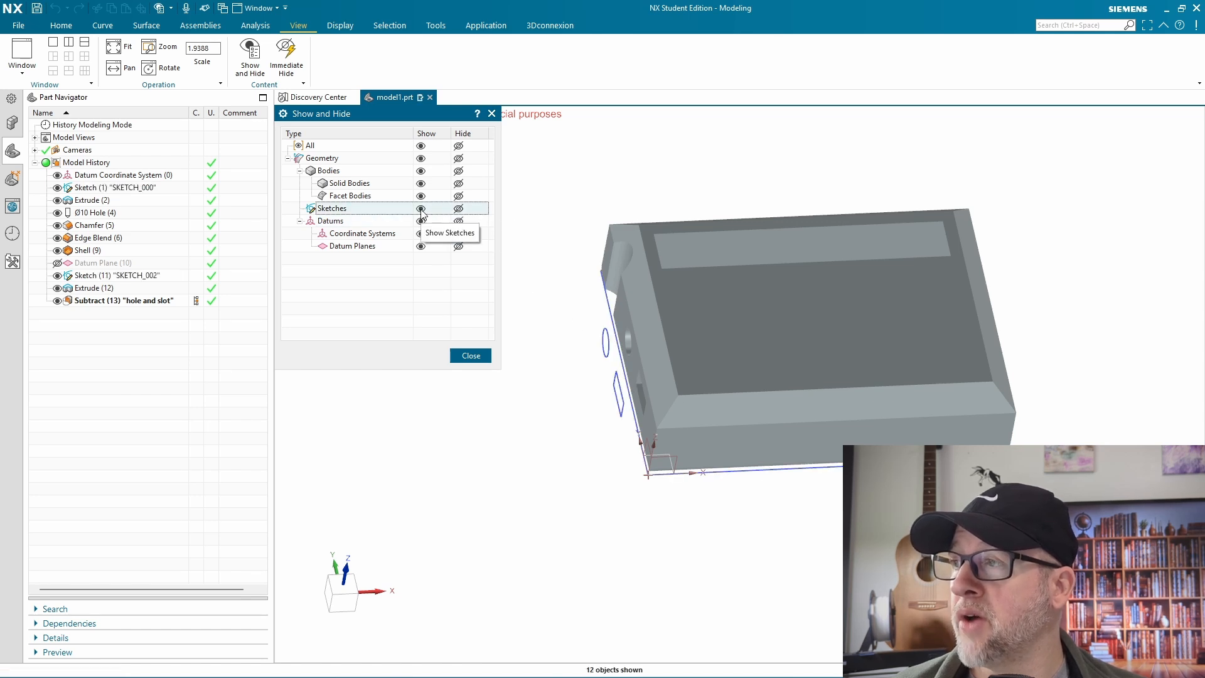
pyautogui.click(421, 221)
pyautogui.click(458, 221)
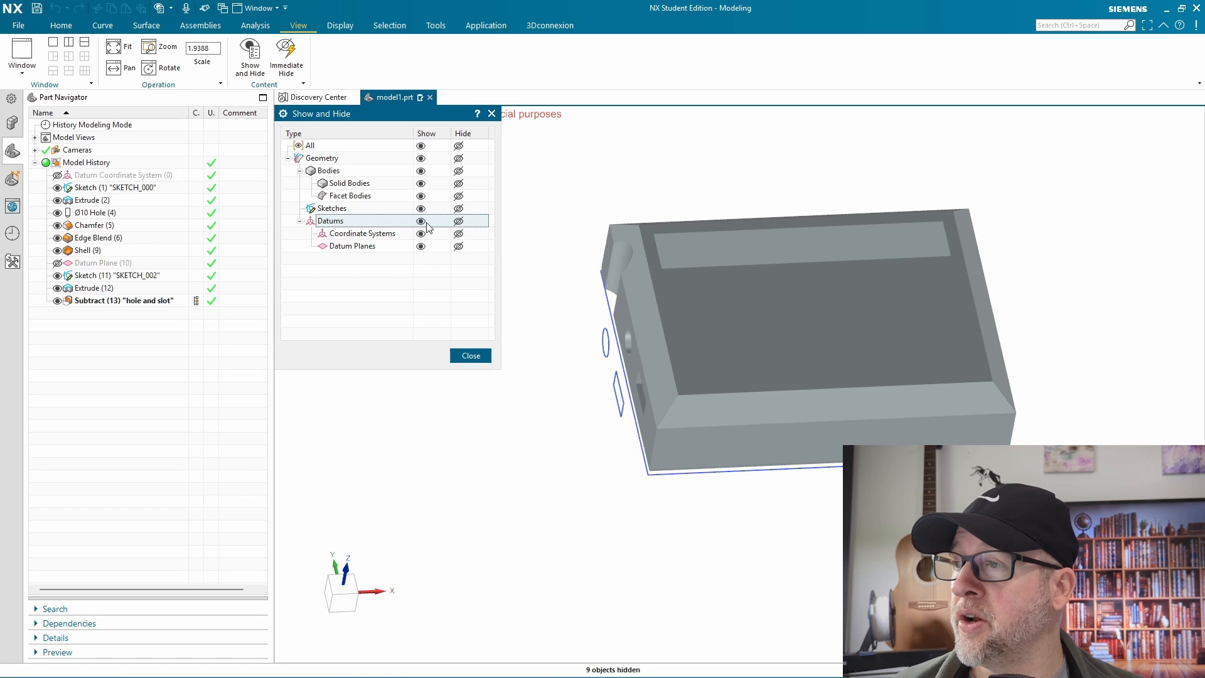
pyautogui.click(421, 222)
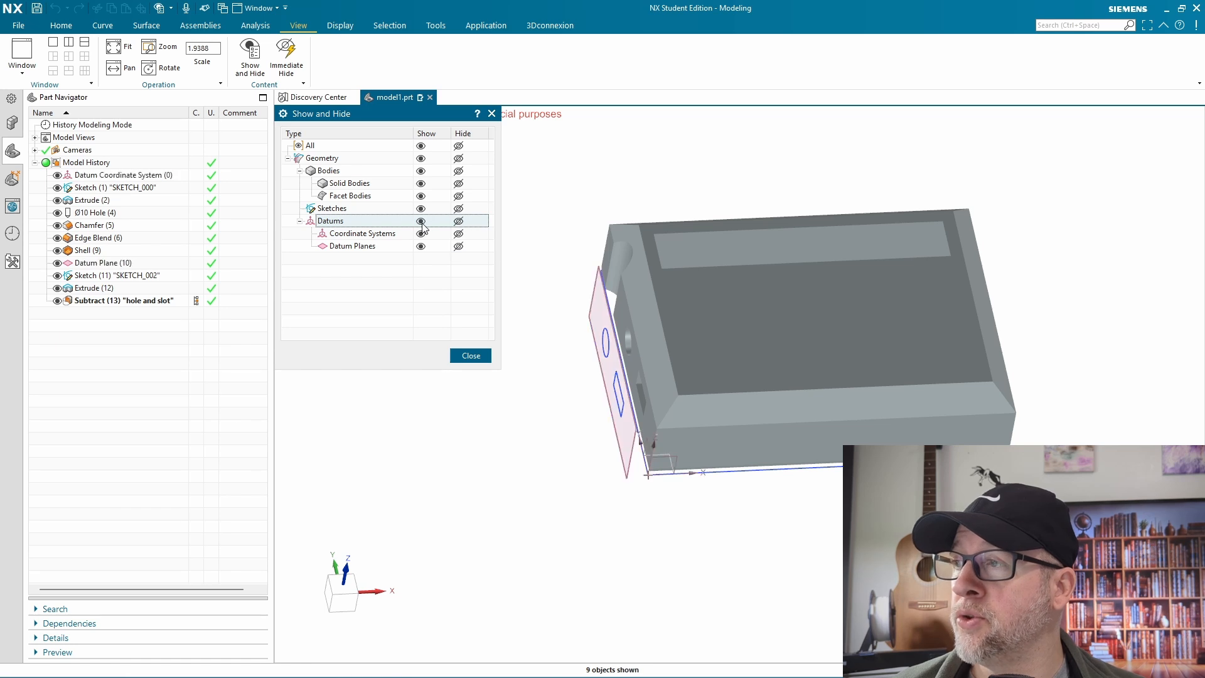
# Hide all solid bodies by type, show them again, and finish Show and Hide
pyautogui.click(459, 184)
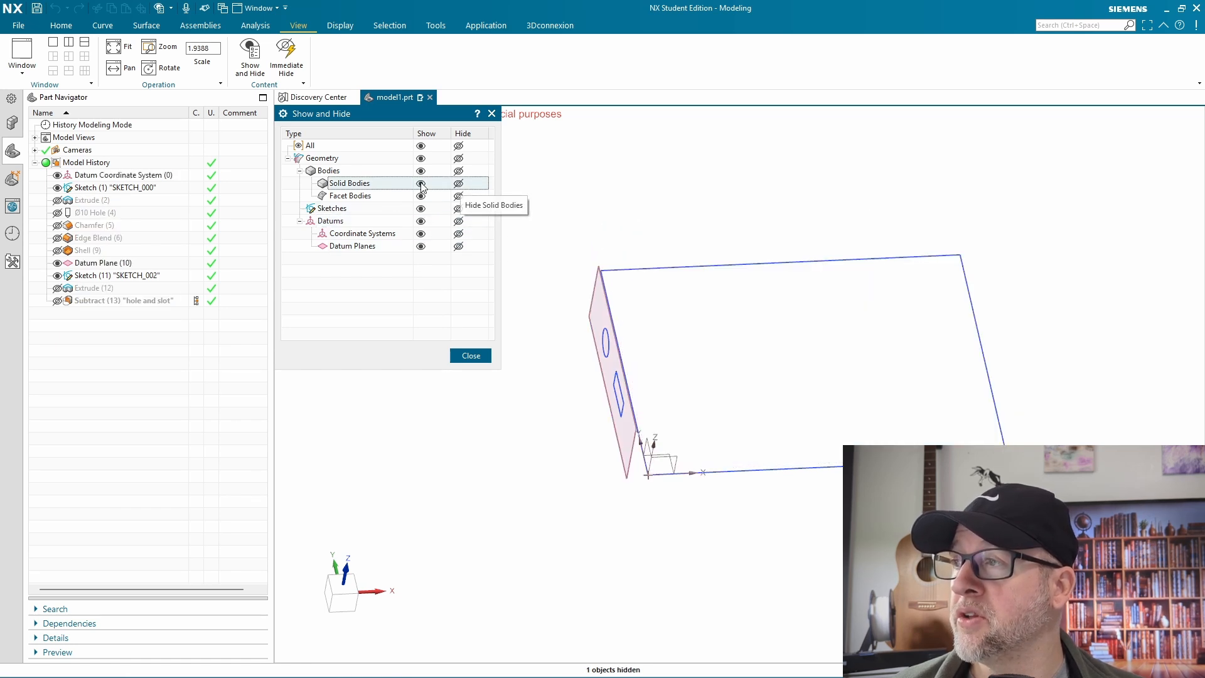
pyautogui.click(421, 183)
pyautogui.click(483, 355)
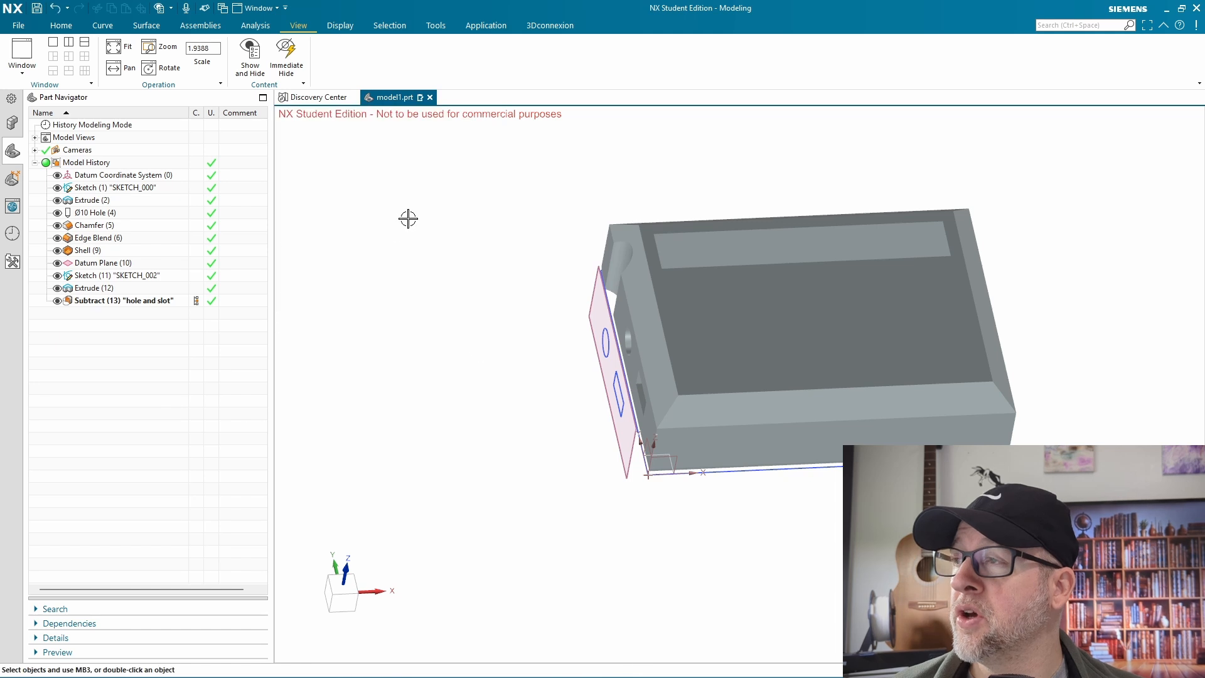
# Add the Show and Hide command to the Left Border Bar
pyautogui.click(252, 62)
pyautogui.rightClick(250, 61)
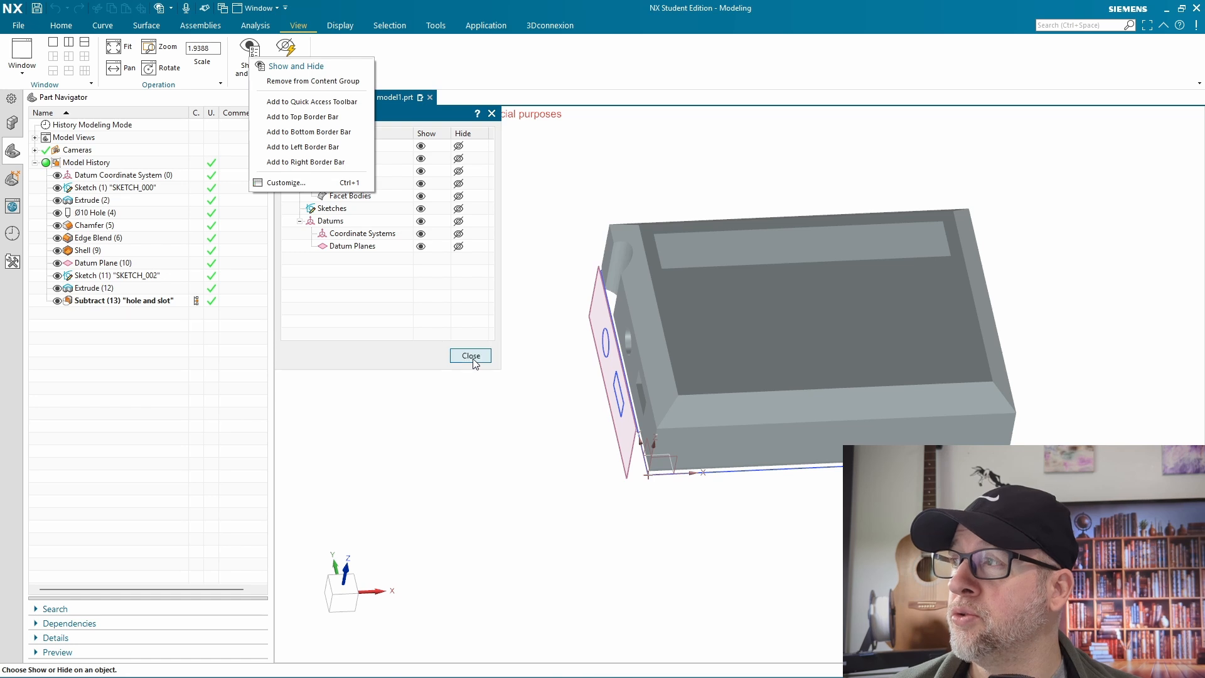
pyautogui.click(471, 356)
pyautogui.rightClick(249, 62)
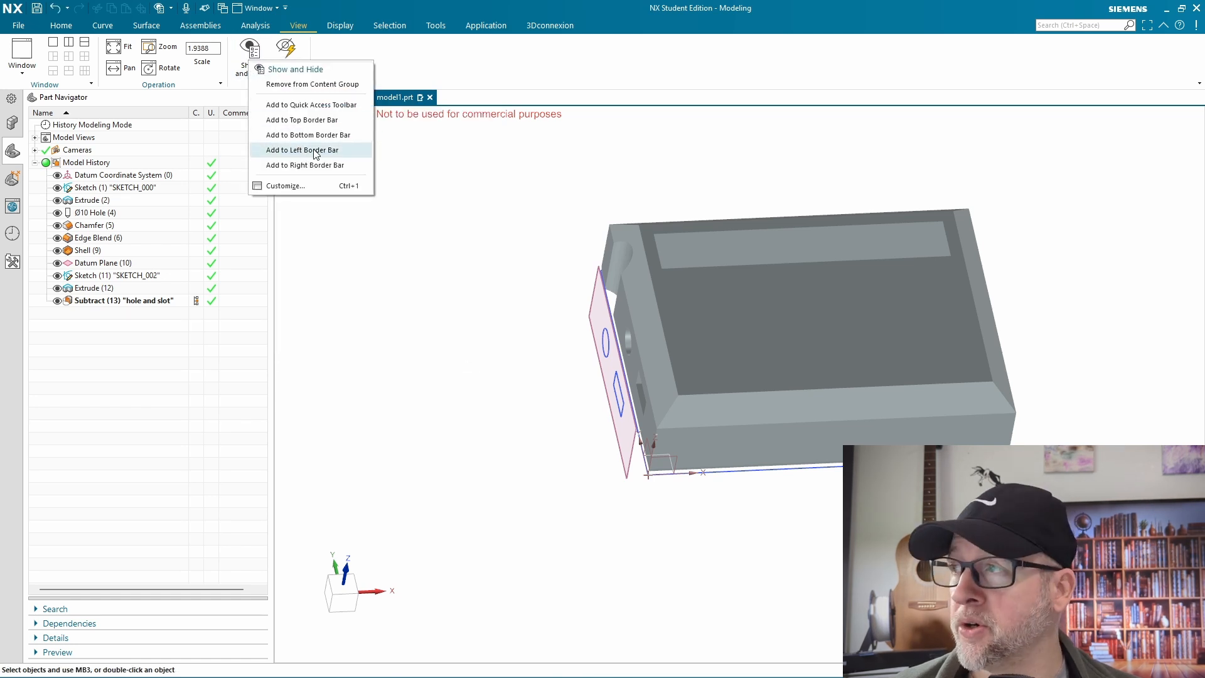
pyautogui.click(315, 152)
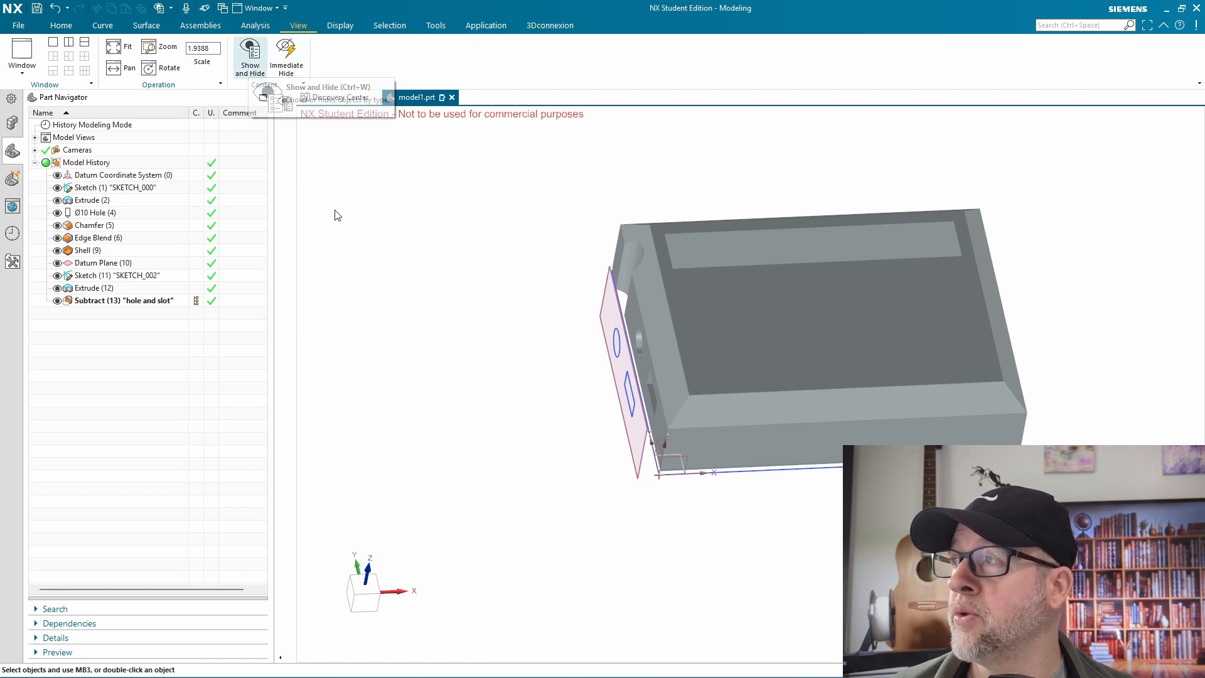
# Add the Measure command from the analysis tools to the Left Border Bar
pyautogui.click(263, 28)
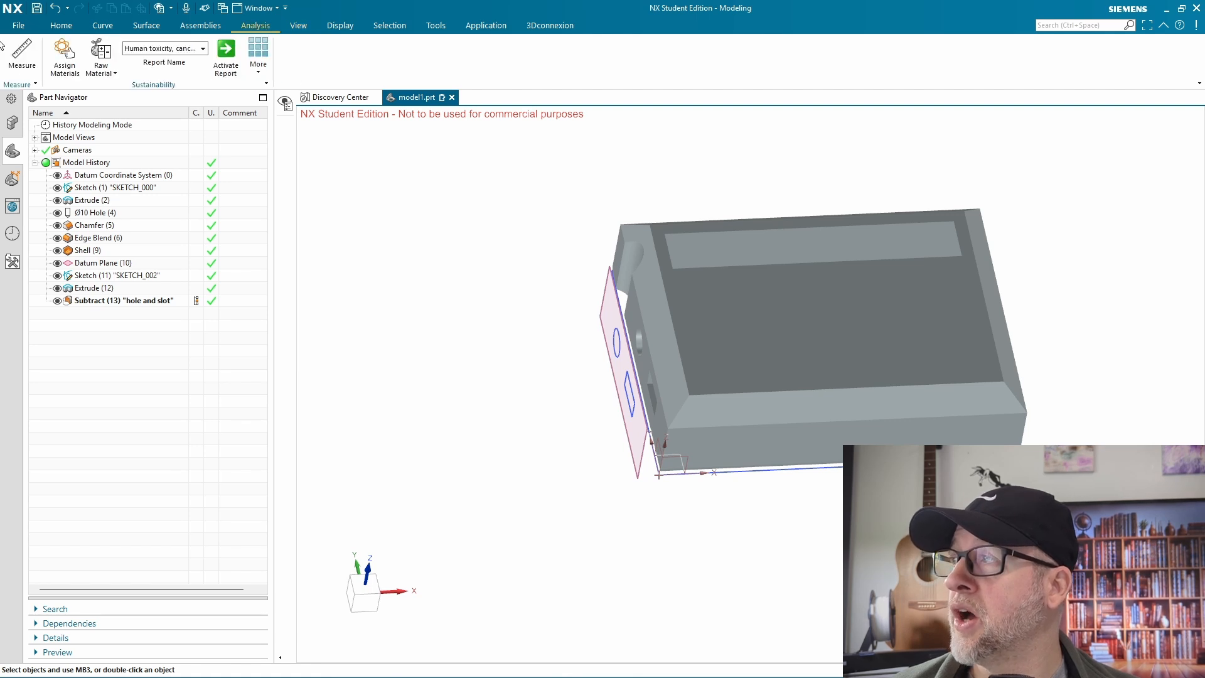
pyautogui.rightClick(21, 56)
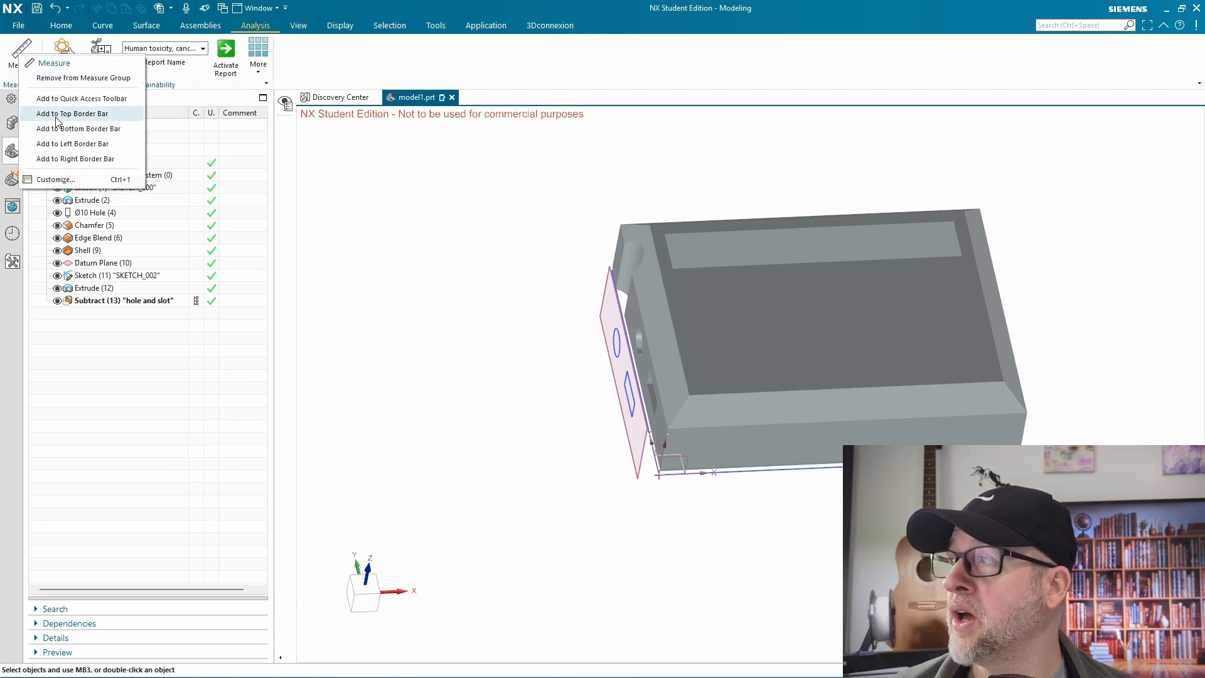
pyautogui.click(73, 143)
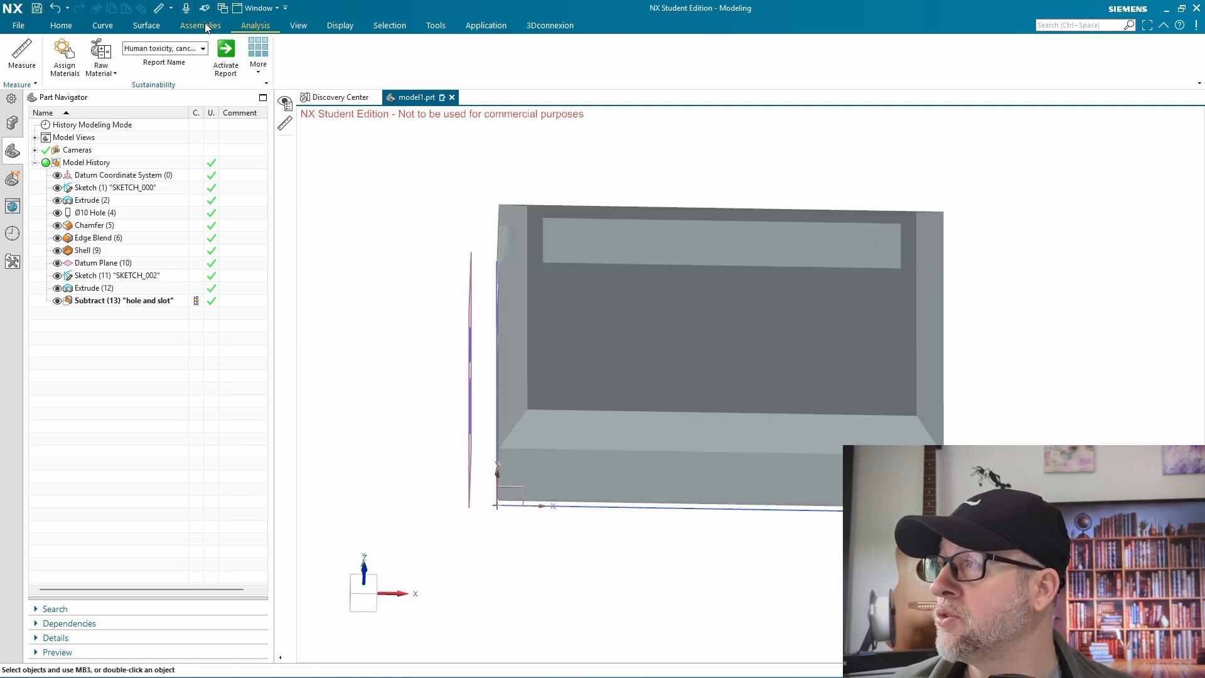
# Look through the assembly and surface commands and add the Text curve command to the Left Border Bar
pyautogui.click(201, 25)
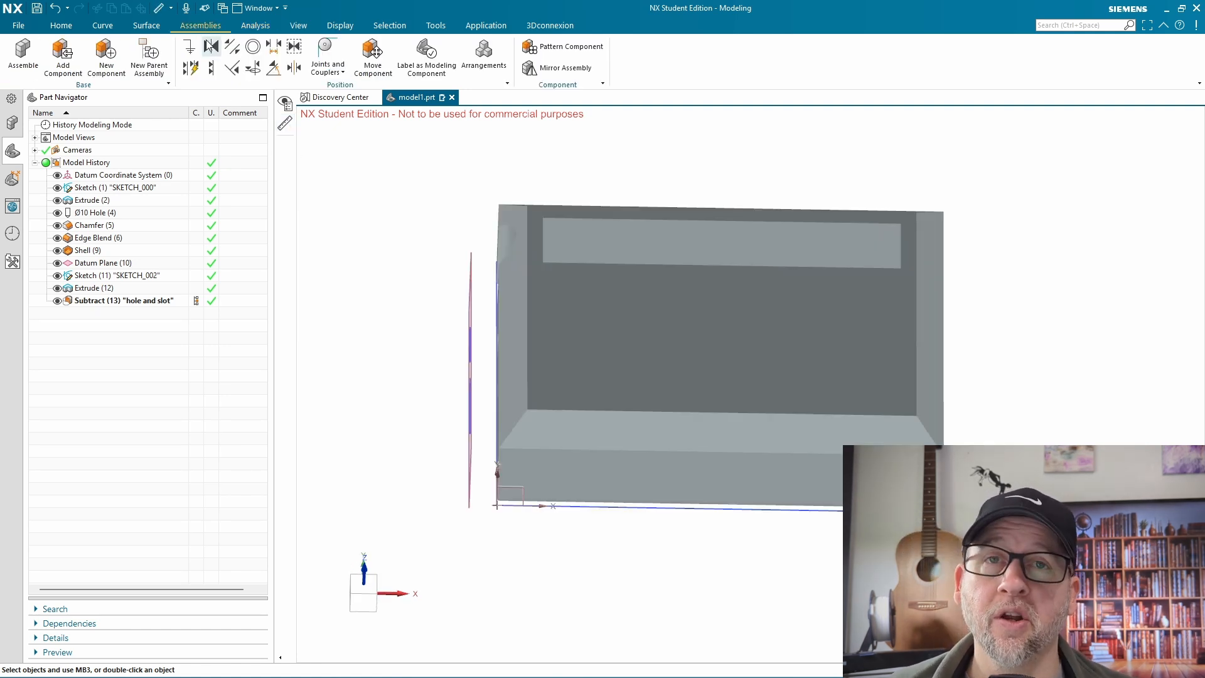
pyautogui.click(127, 30)
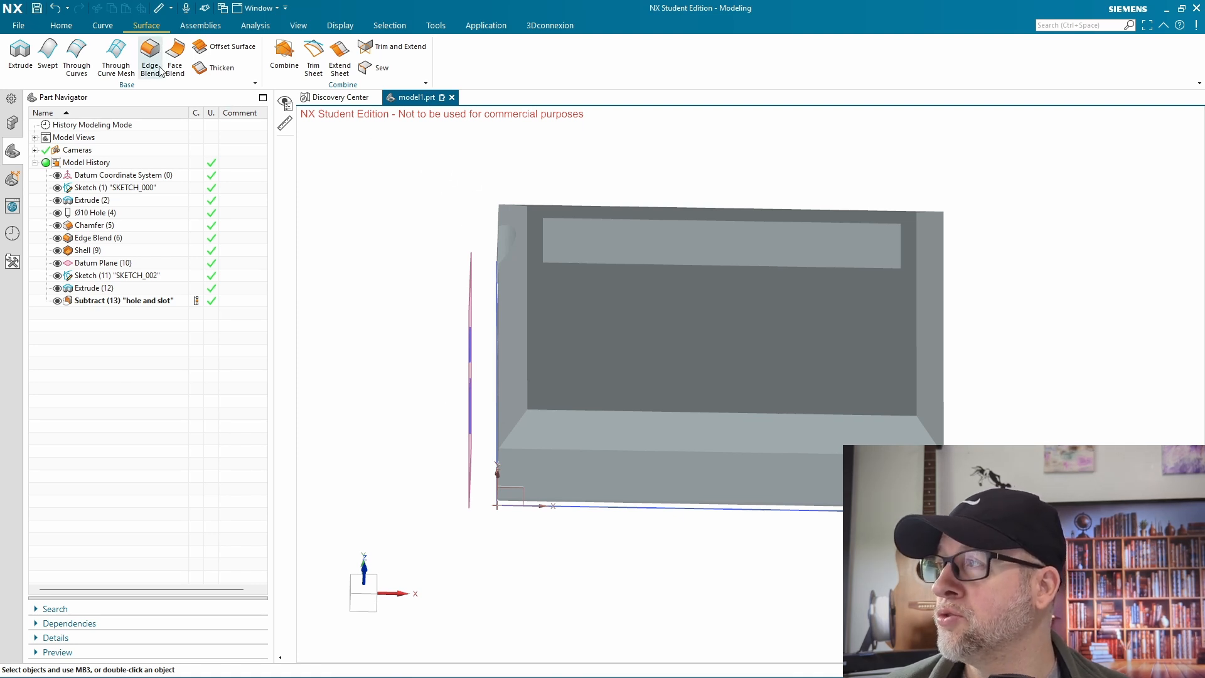
pyautogui.click(104, 26)
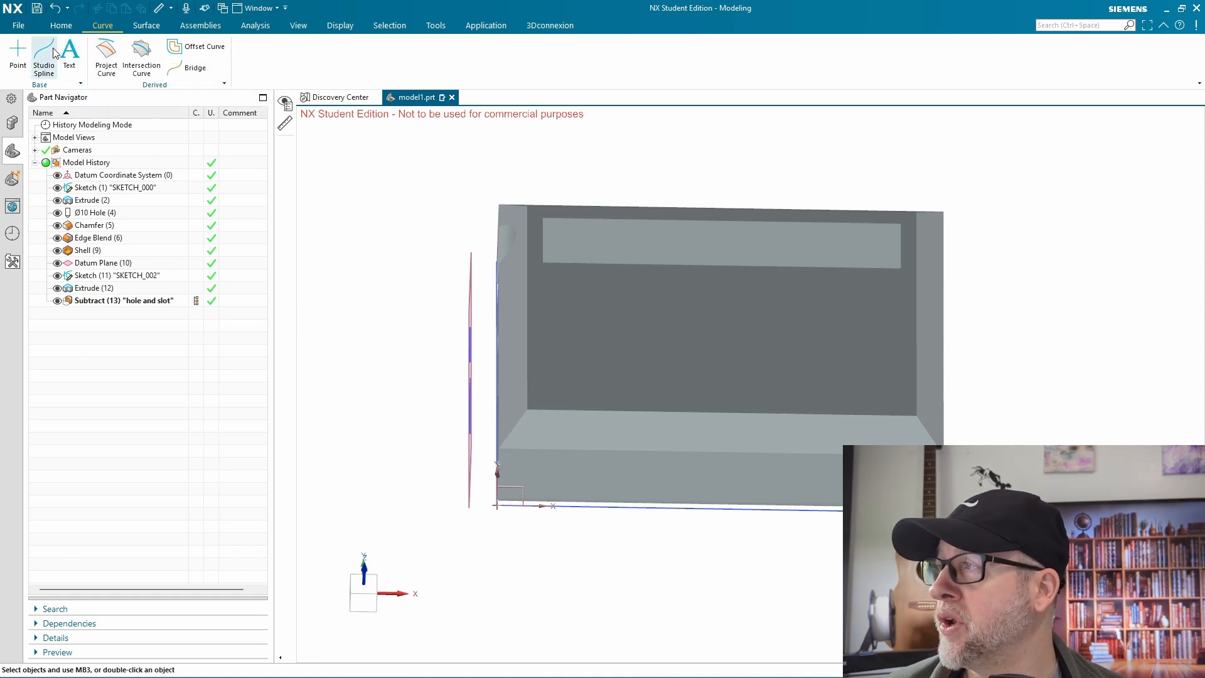
pyautogui.rightClick(69, 60)
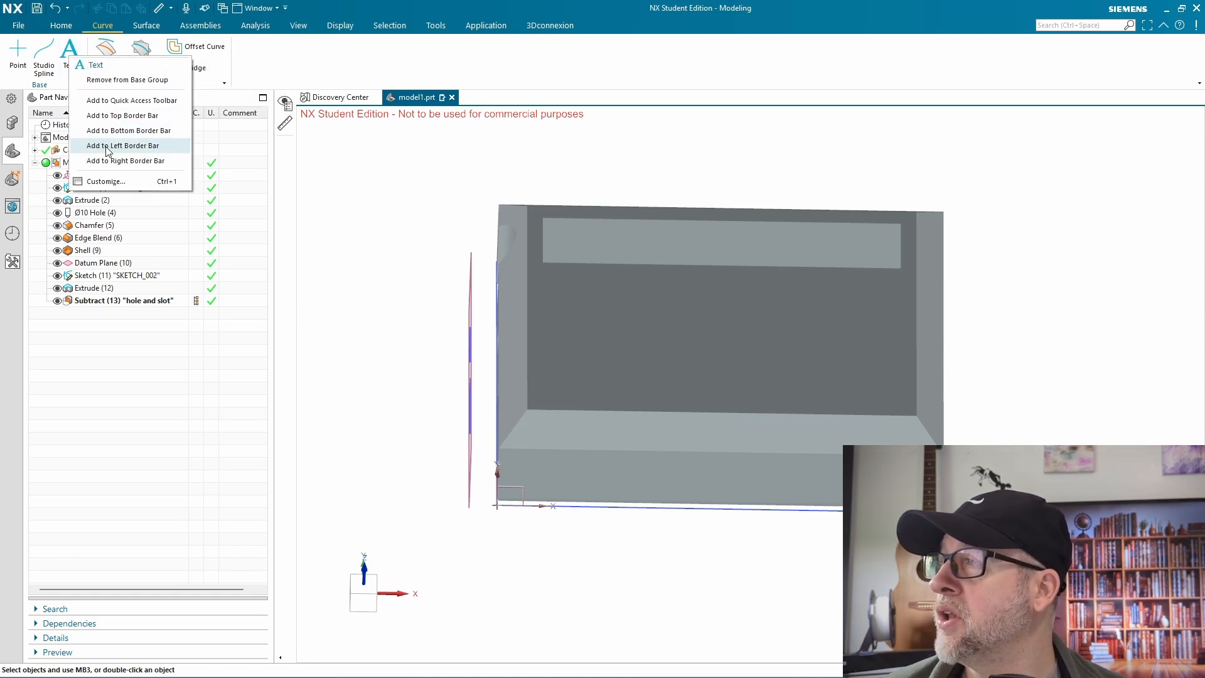
pyautogui.click(110, 131)
# Return to the Home modeling commands and narrow the Part Navigator to enlarge the graphics area
pyautogui.click(61, 26)
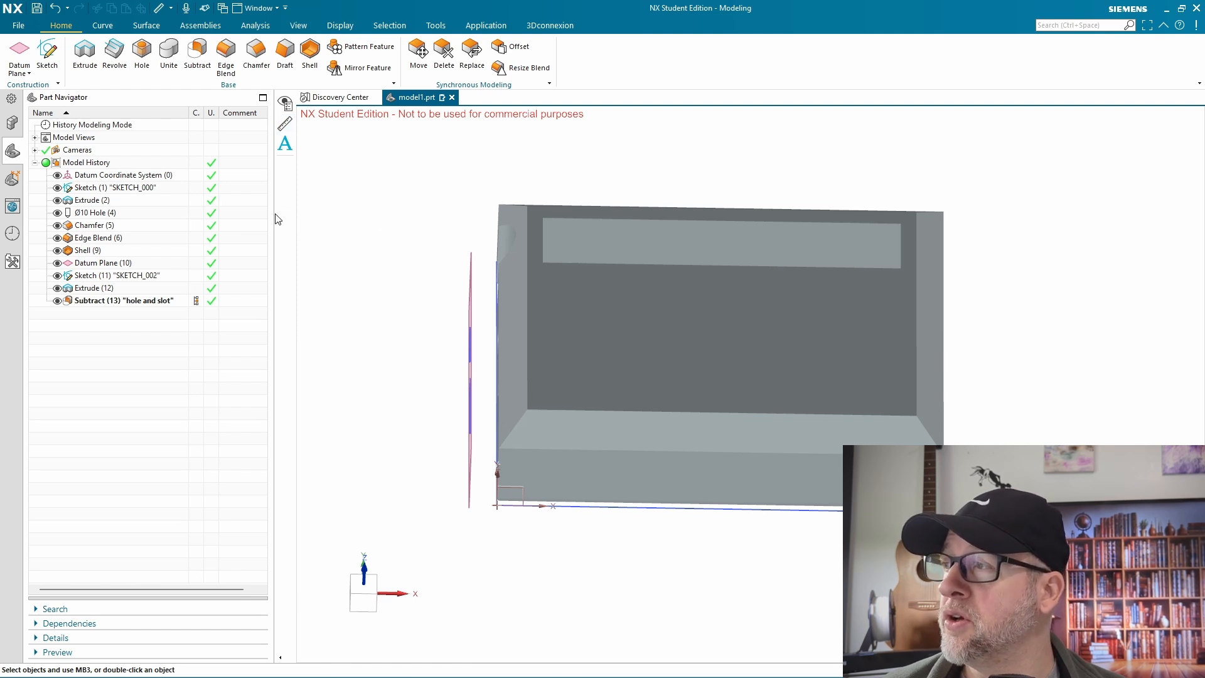
pyautogui.moveTo(272, 213); pyautogui.dragTo(224, 226)
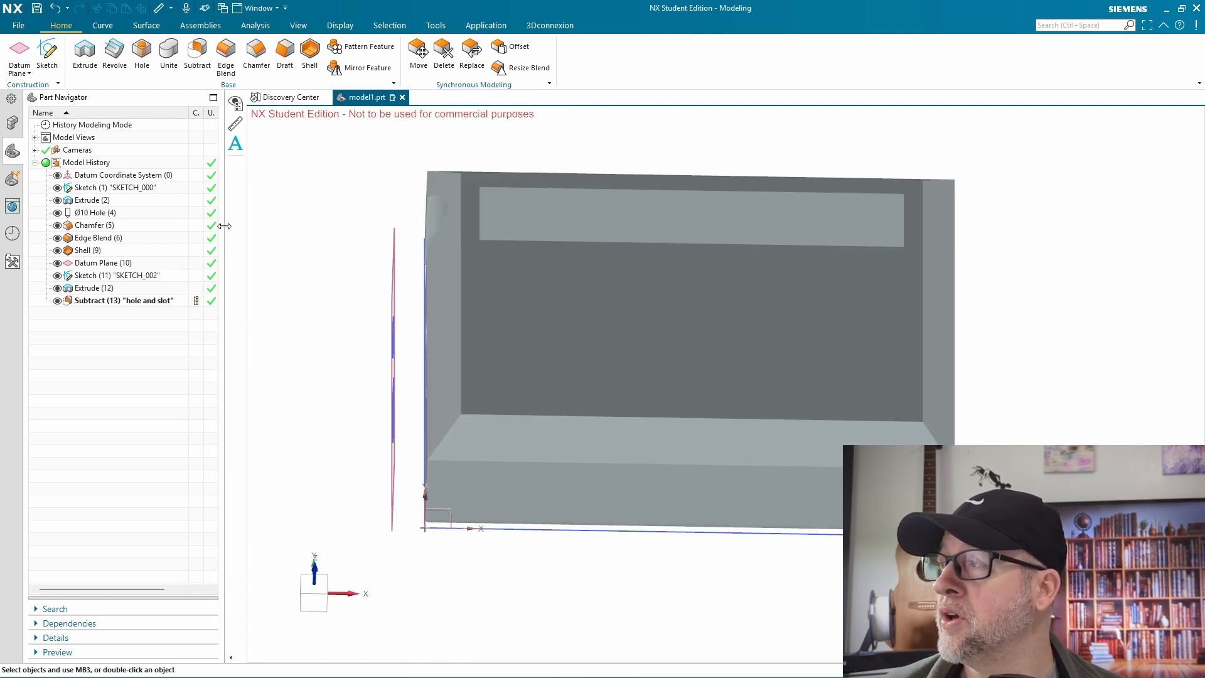
# Rename the Subtract feature at the end of the model history as "hole and slot1"
pyautogui.click(96, 302)
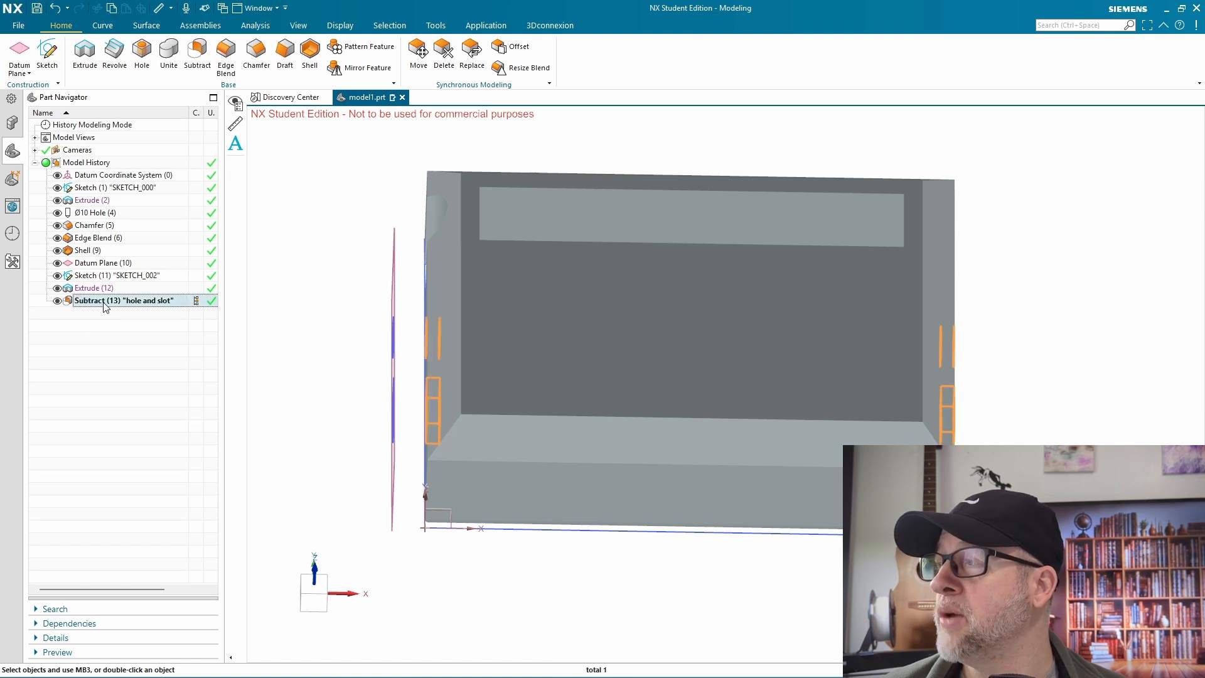
pyautogui.rightClick(105, 304)
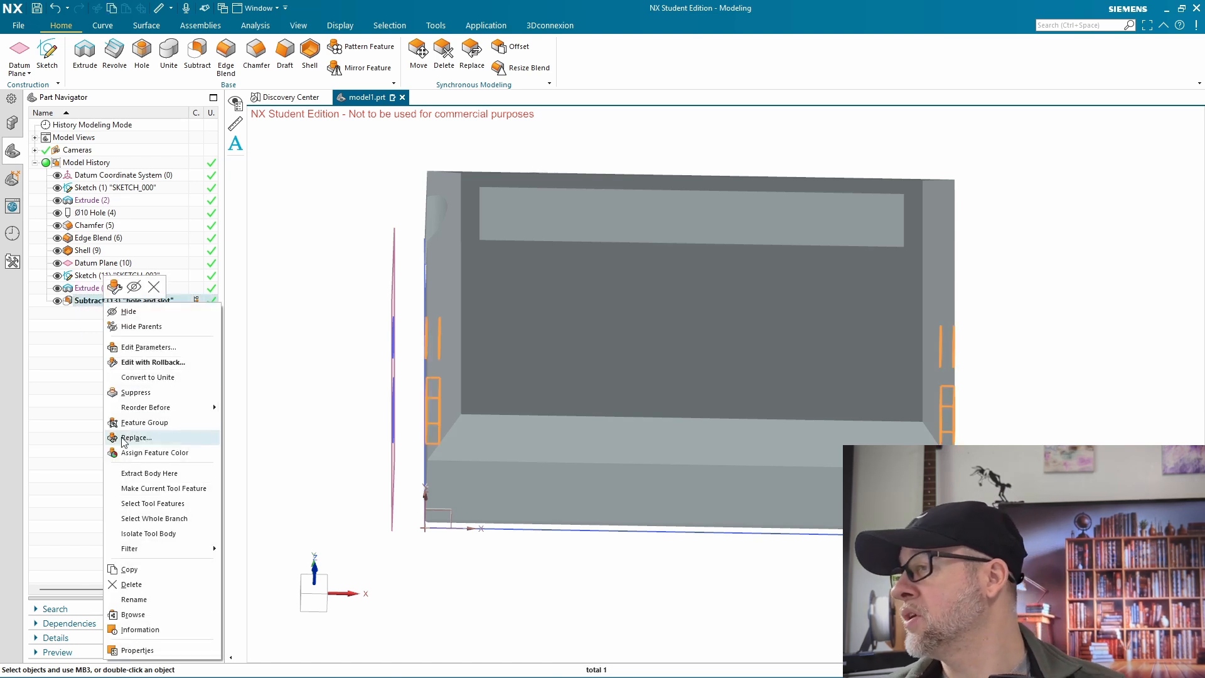
pyautogui.click(145, 599)
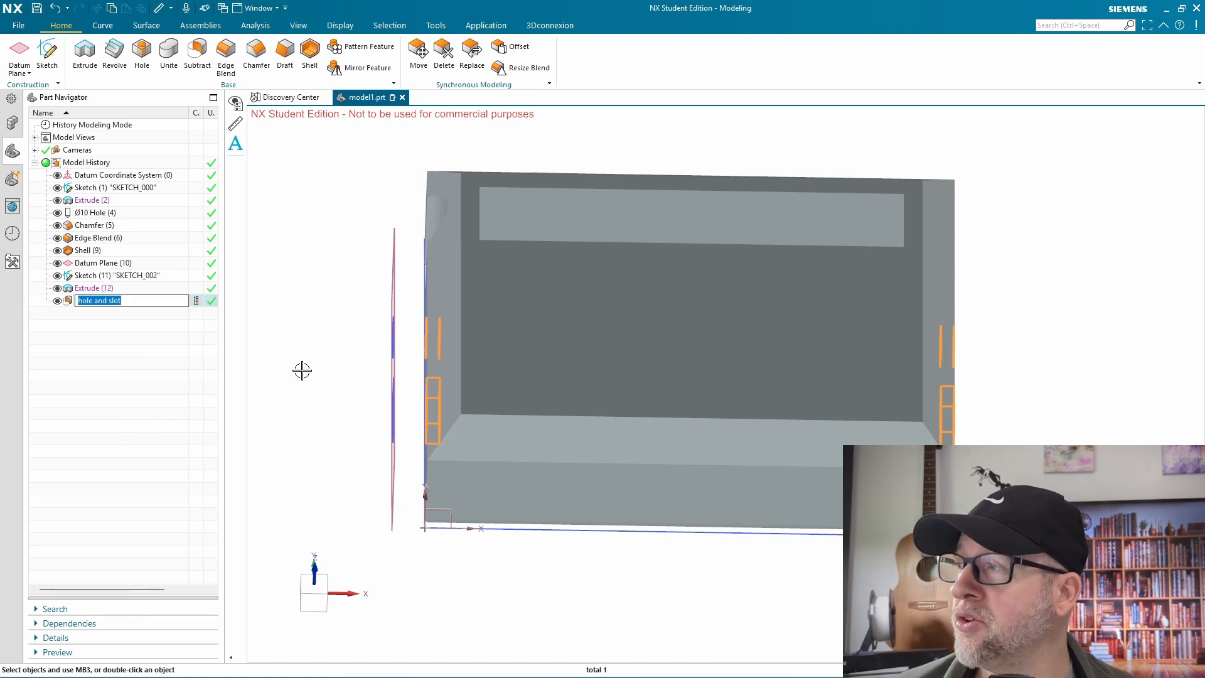
pyautogui.click(133, 300)
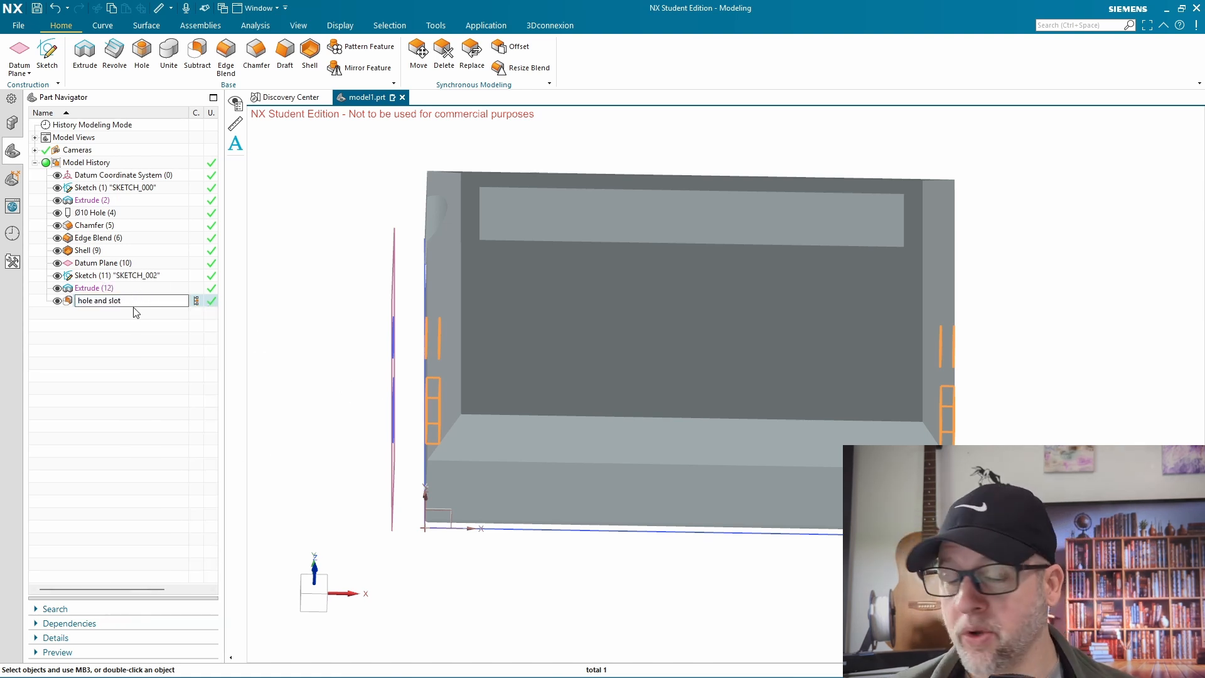
pyautogui.write('1')
pyautogui.press('Return')
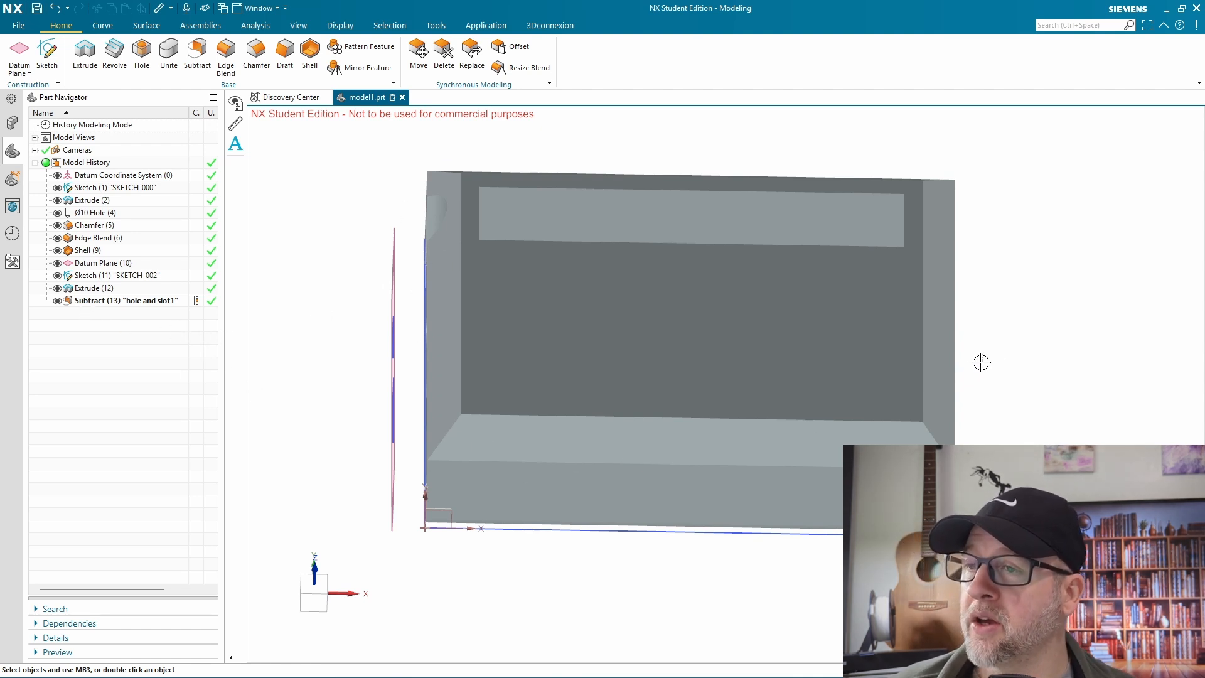
# Suppress the Subtract feature "hole and slot1" that cuts the openings in the side walls
pyautogui.moveTo(982, 361); pyautogui.dragTo(178, 326, button='middle')
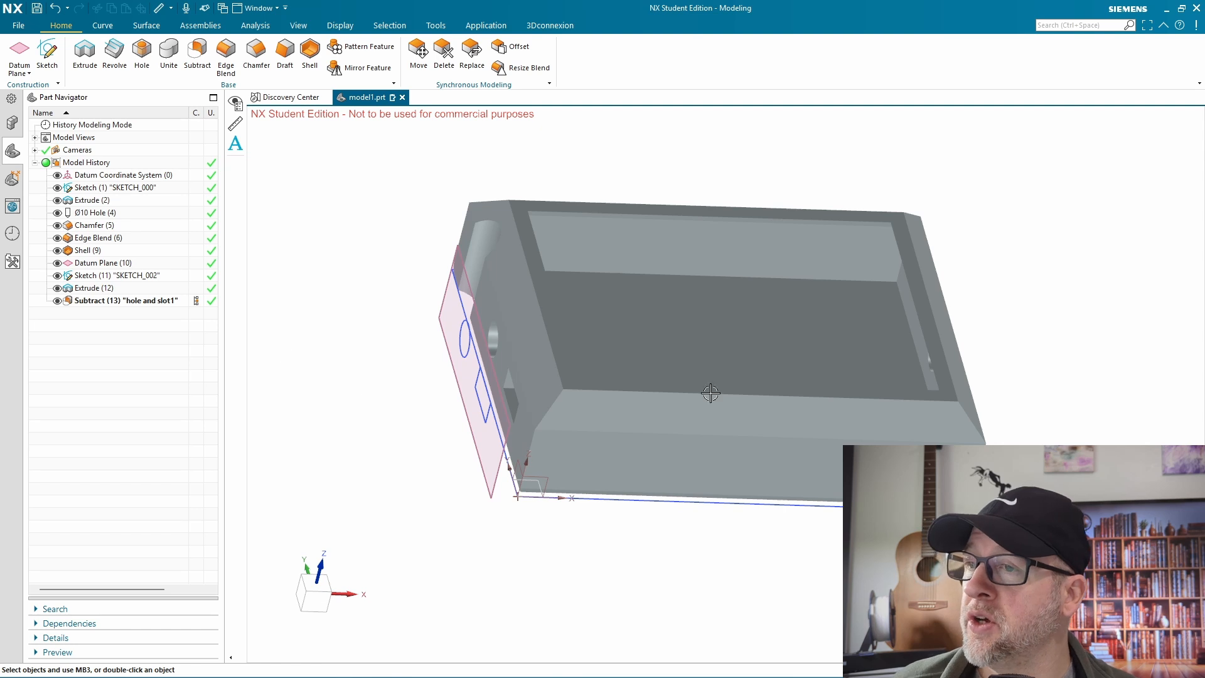
pyautogui.moveTo(710, 392); pyautogui.dragTo(962, 264, button='middle')
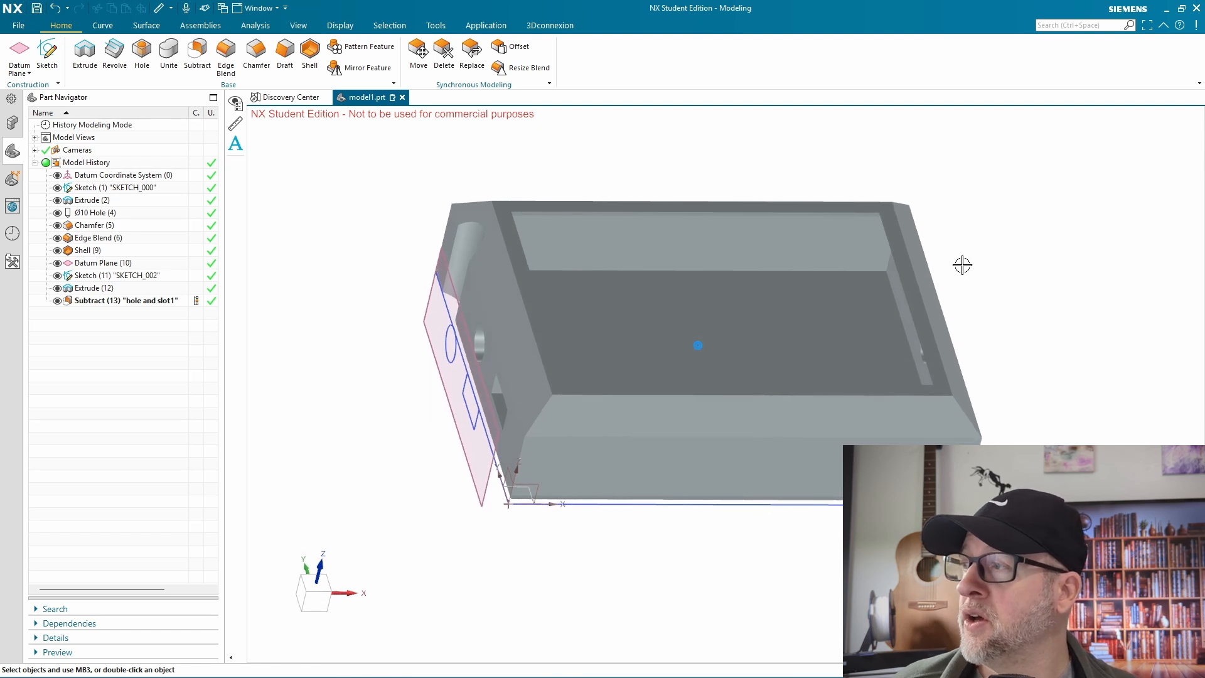
pyautogui.rightClick(103, 305)
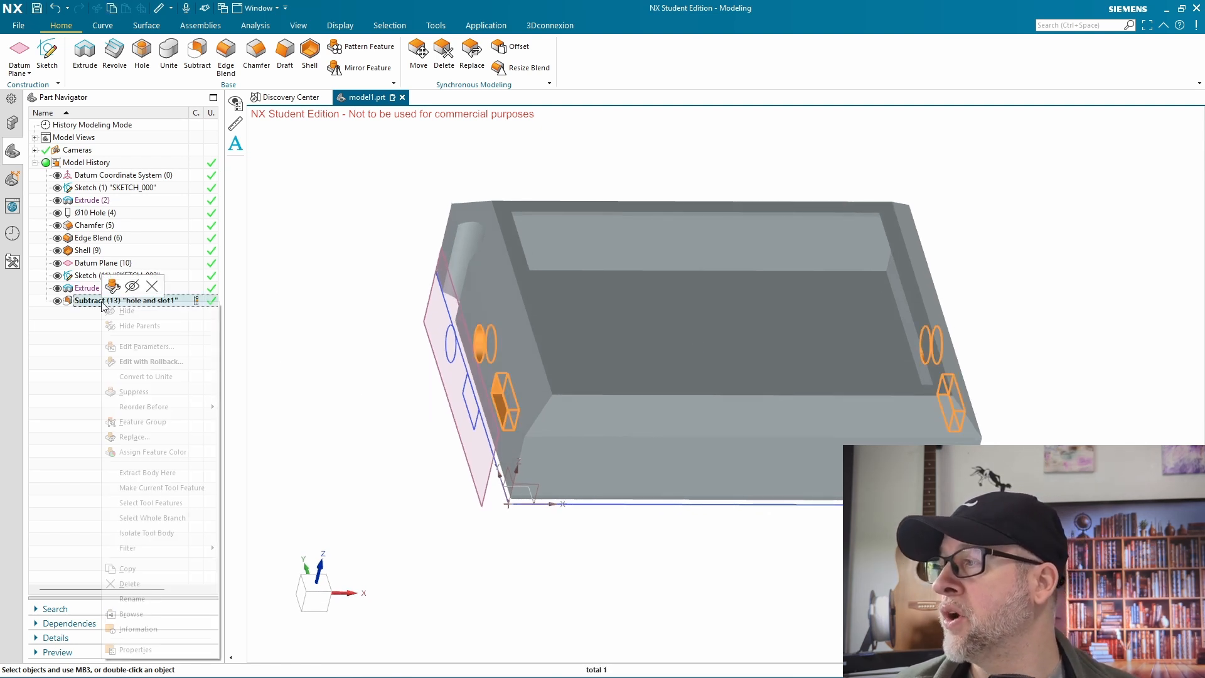
pyautogui.click(134, 392)
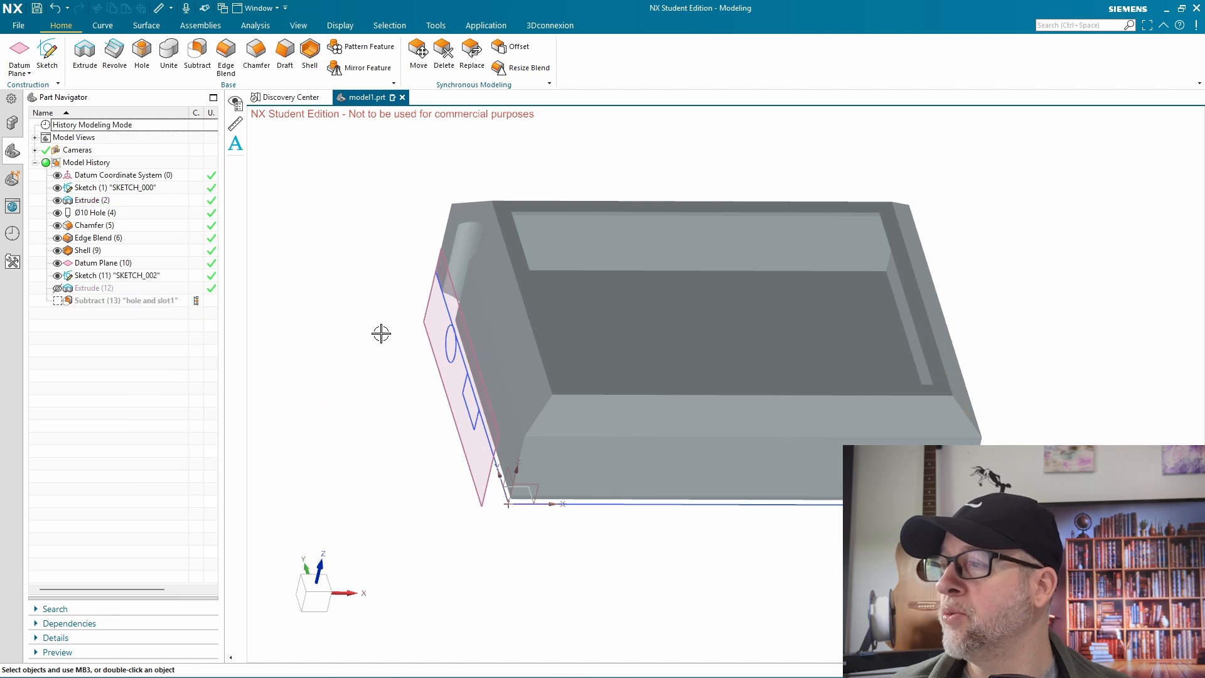
# Suppress all features from the Ø10 Hole through Extrude (12), leaving the plain extruded block
pyautogui.click(79, 293)
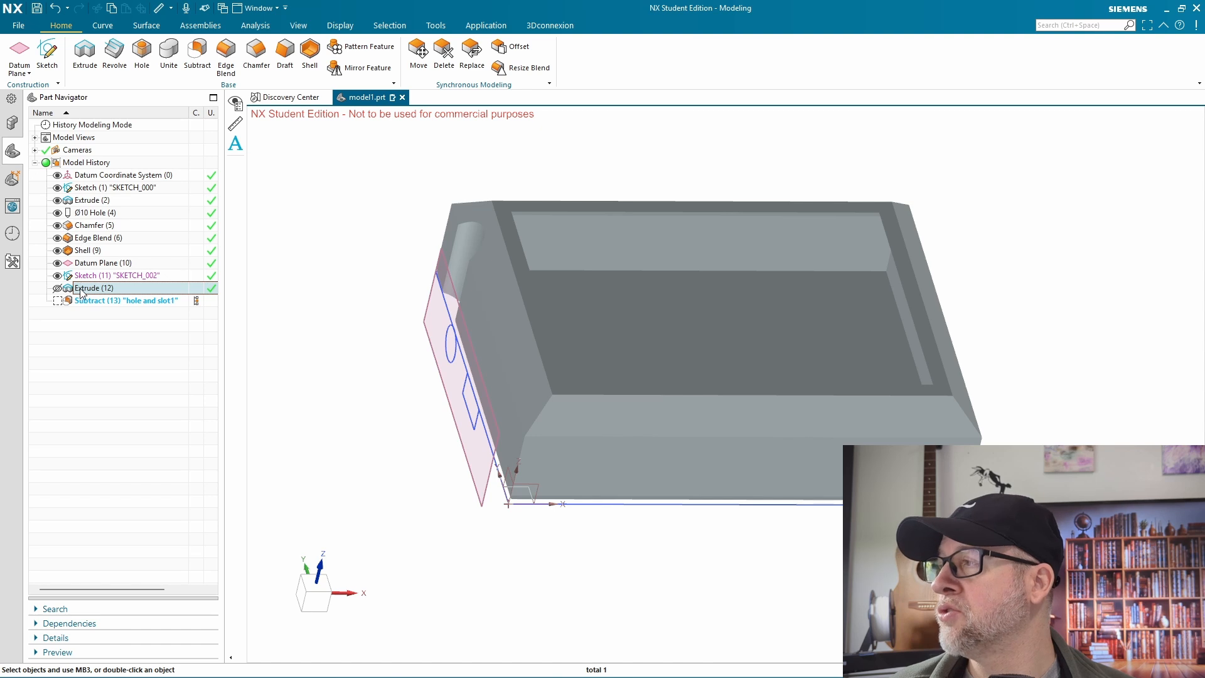
pyautogui.keyDown('shift'); pyautogui.click(83, 214); pyautogui.keyUp('shift')
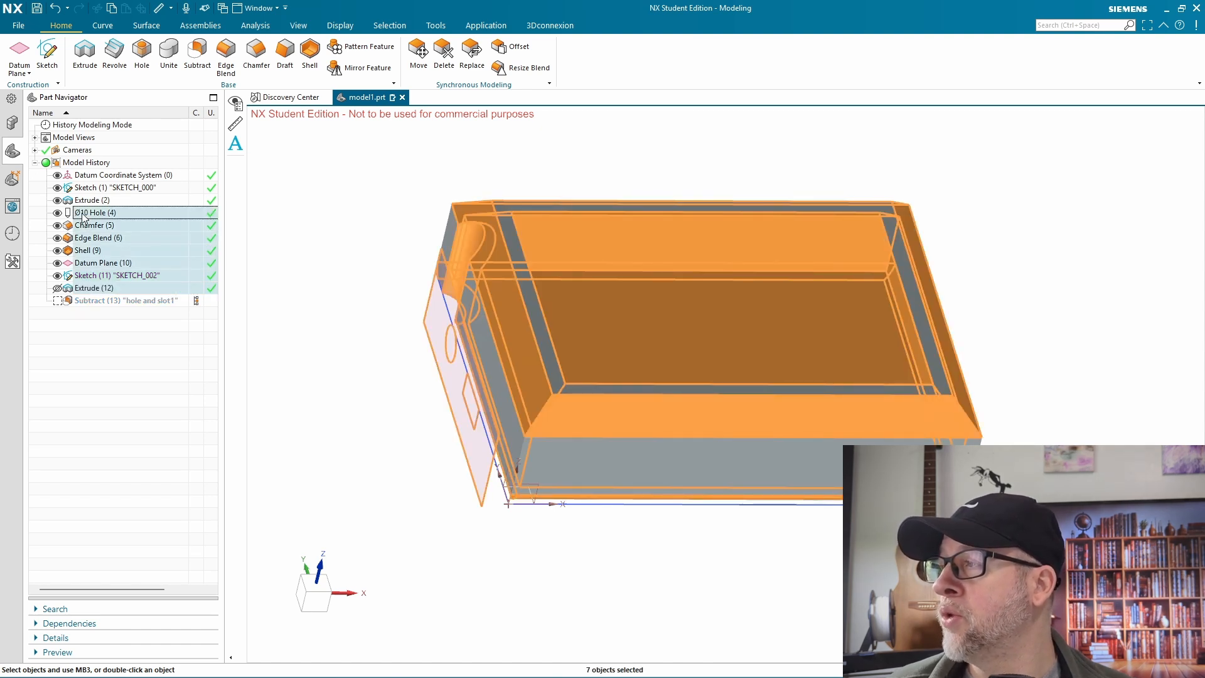
pyautogui.rightClick(83, 215)
pyautogui.click(112, 285)
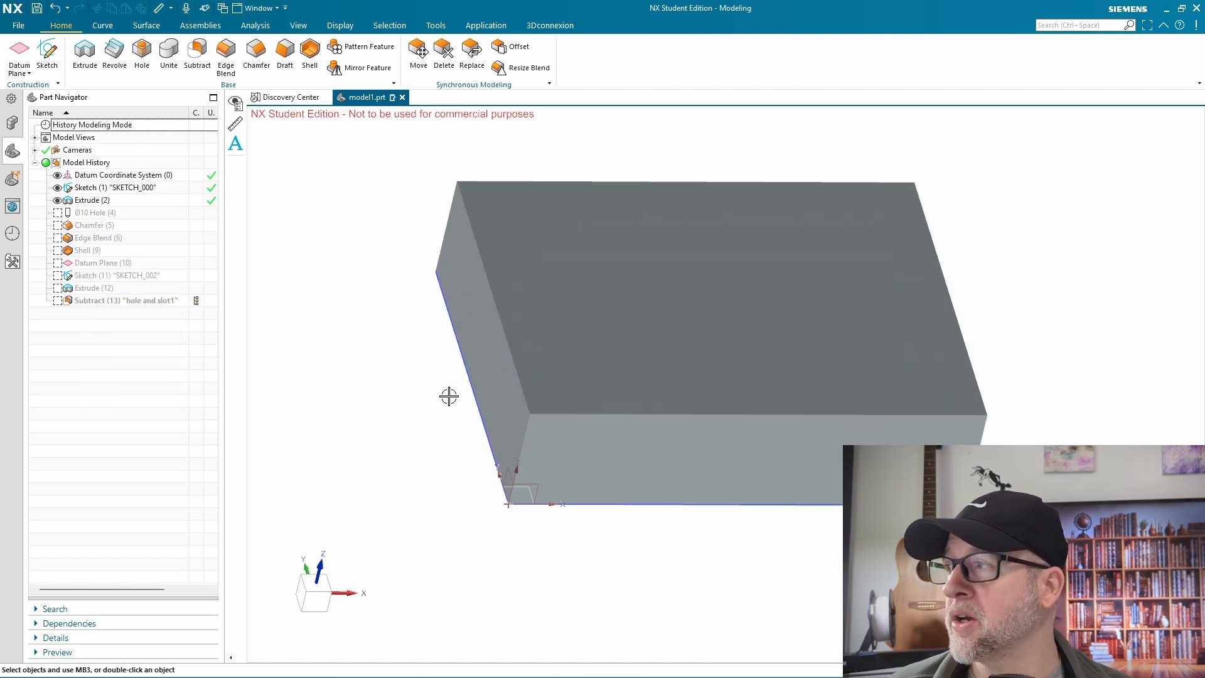
# Unsuppress all features from the Ø10 Hole through the "hole and slot1" Subtract
pyautogui.click(104, 213)
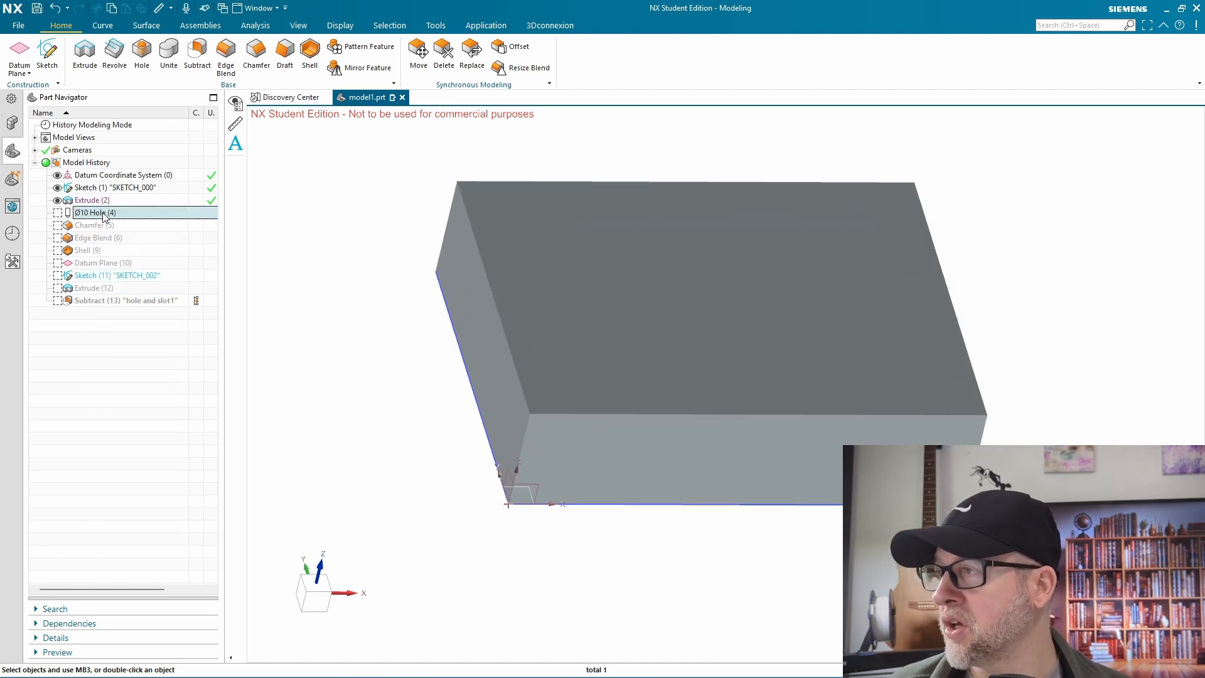
pyautogui.keyDown('shift'); pyautogui.click(116, 301); pyautogui.keyUp('shift')
pyautogui.rightClick(115, 304)
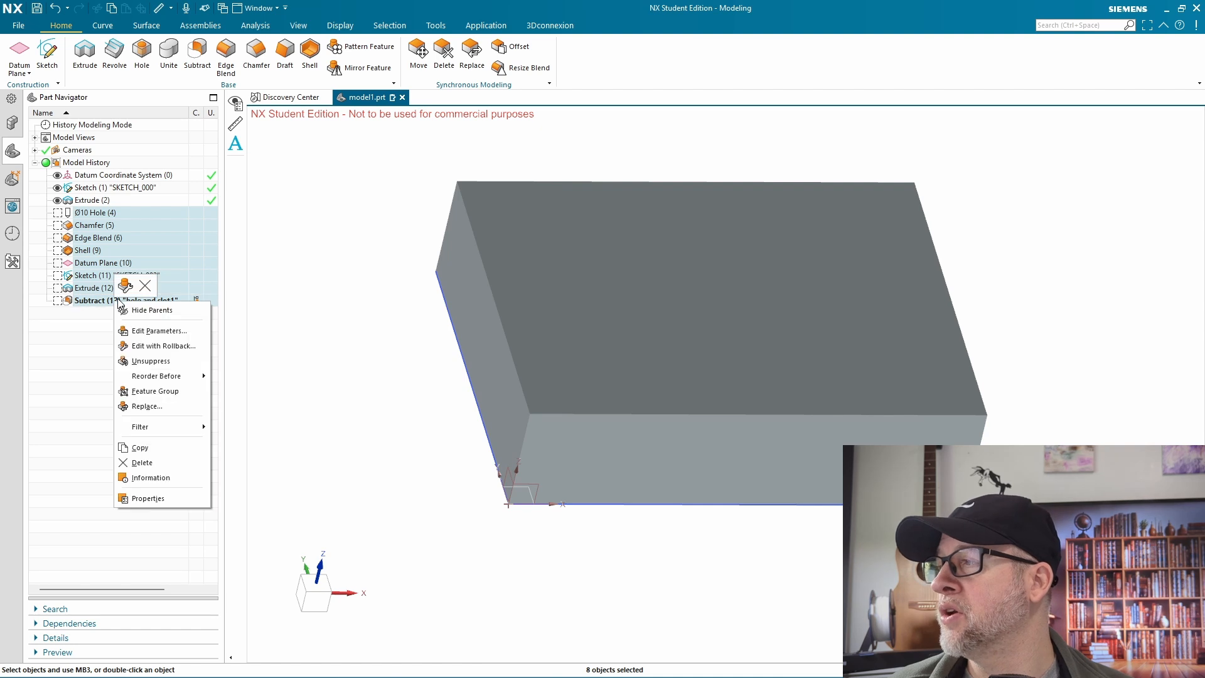
pyautogui.moveTo(156, 375)
pyautogui.click(251, 374)
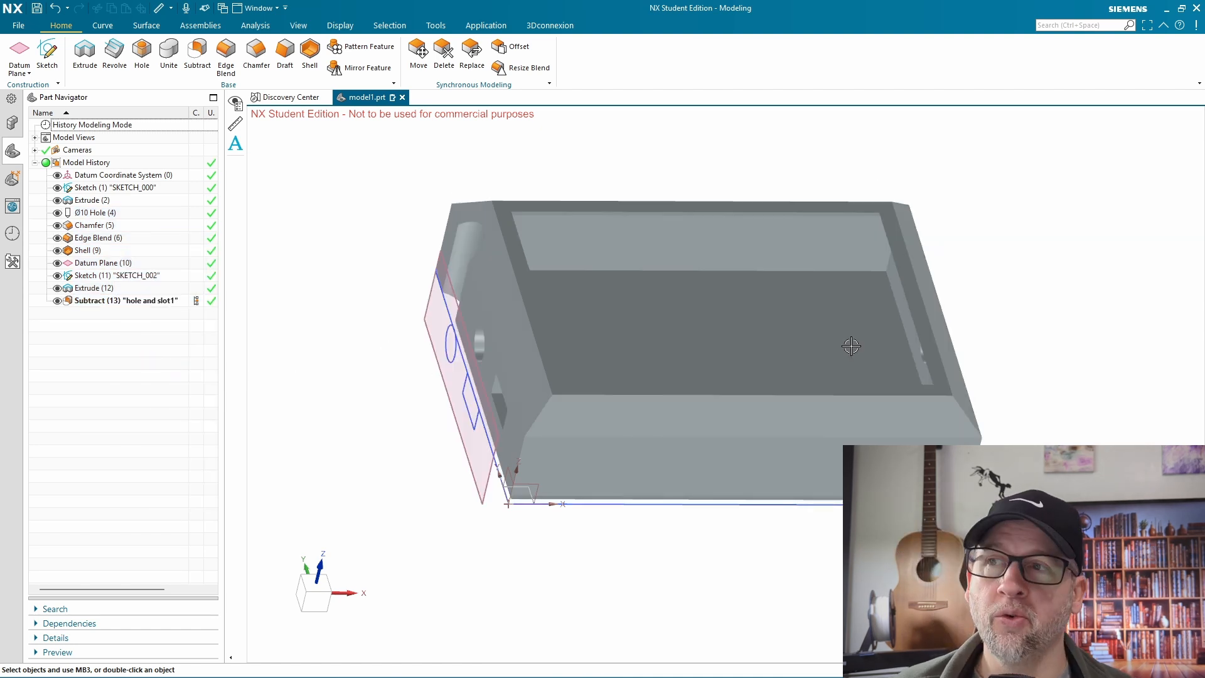
# Look at the export formats and the STL Export settings, and leave them without exporting the part
pyautogui.click(1037, 270)
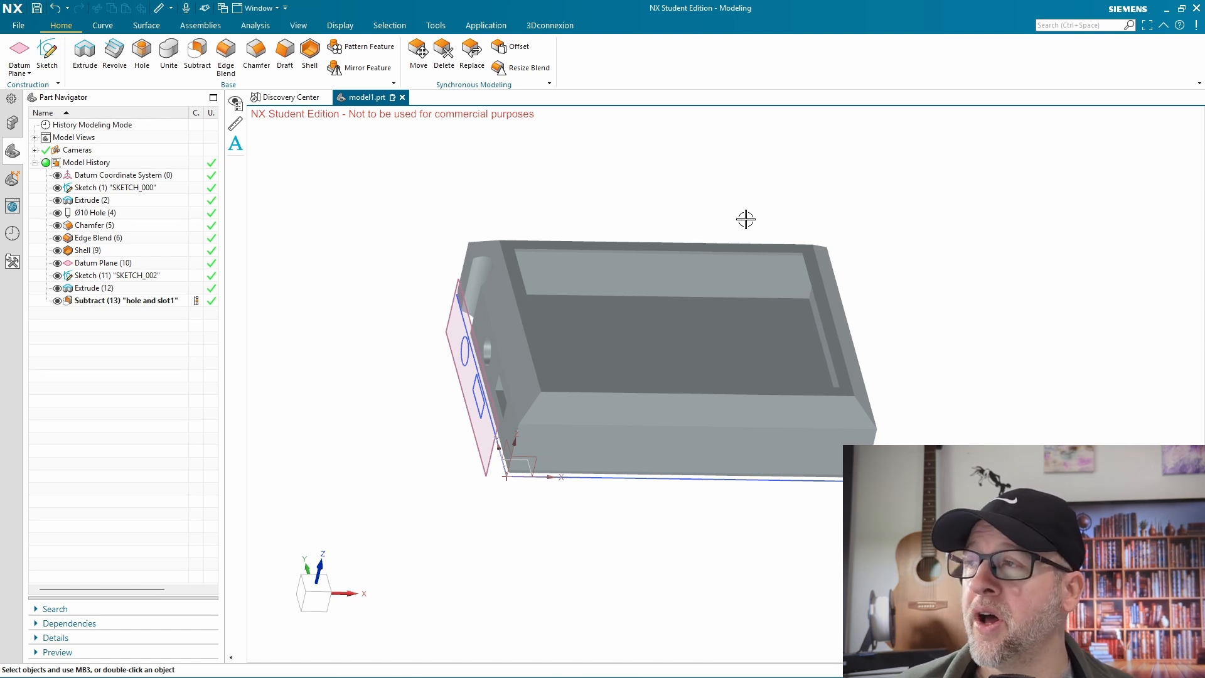
pyautogui.click(19, 26)
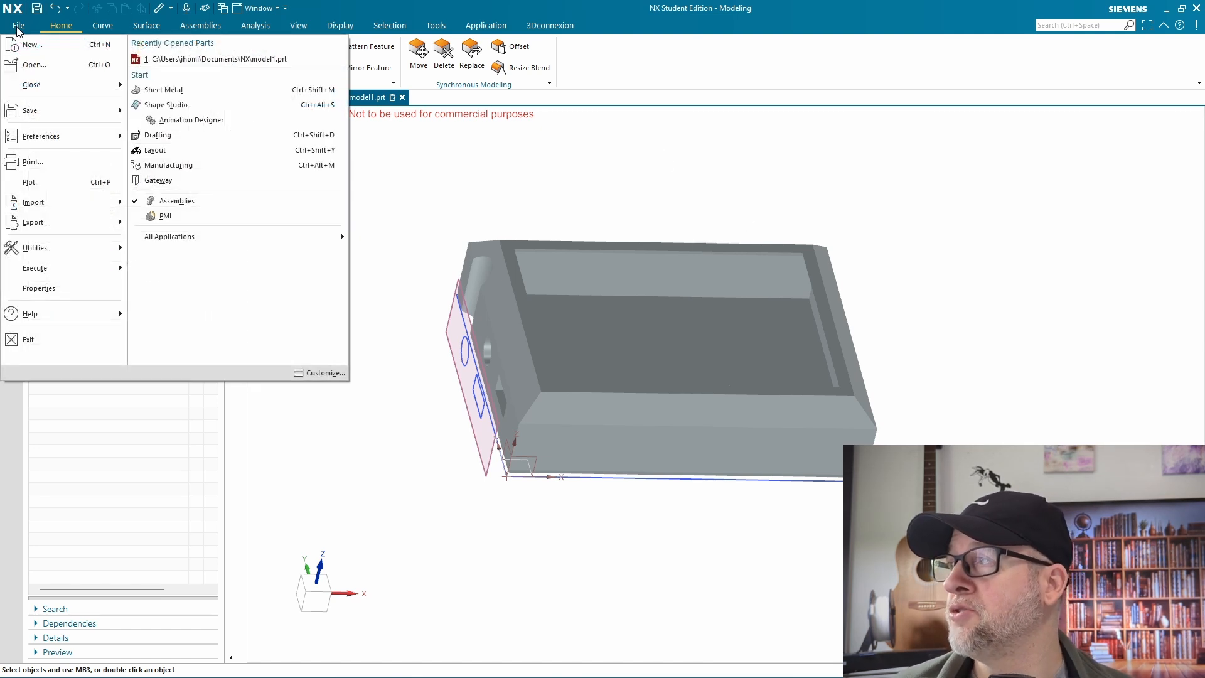
pyautogui.moveTo(82, 227)
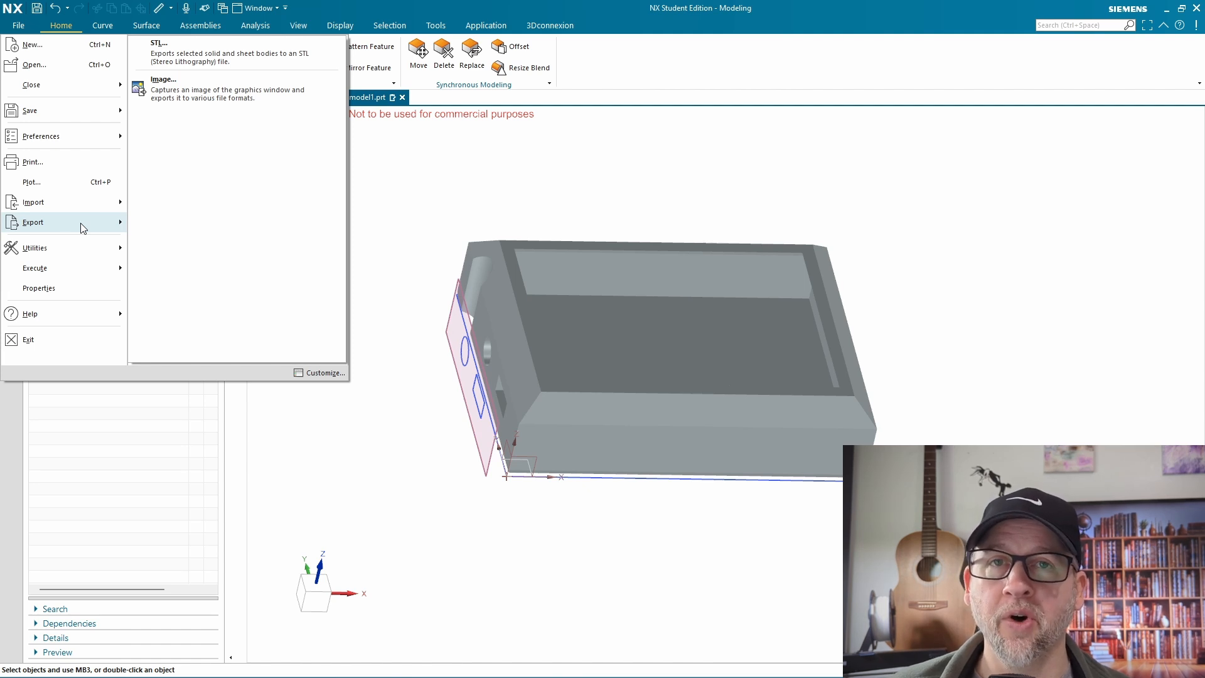
pyautogui.click(185, 56)
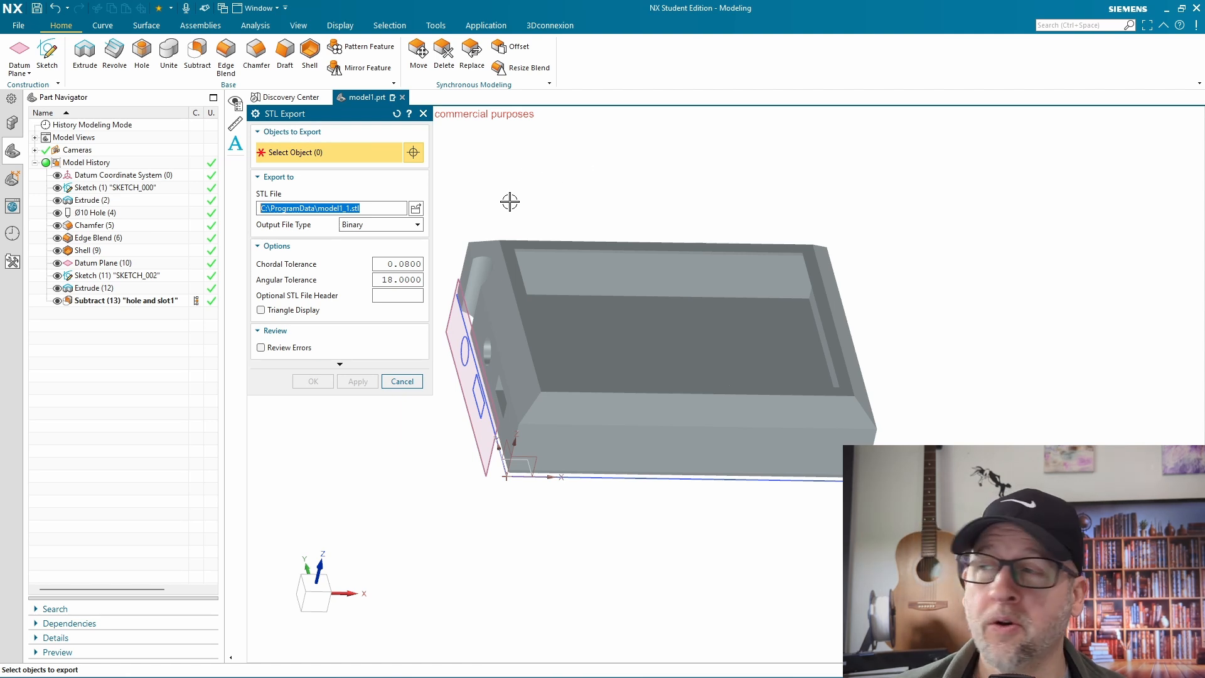
pyautogui.click(399, 382)
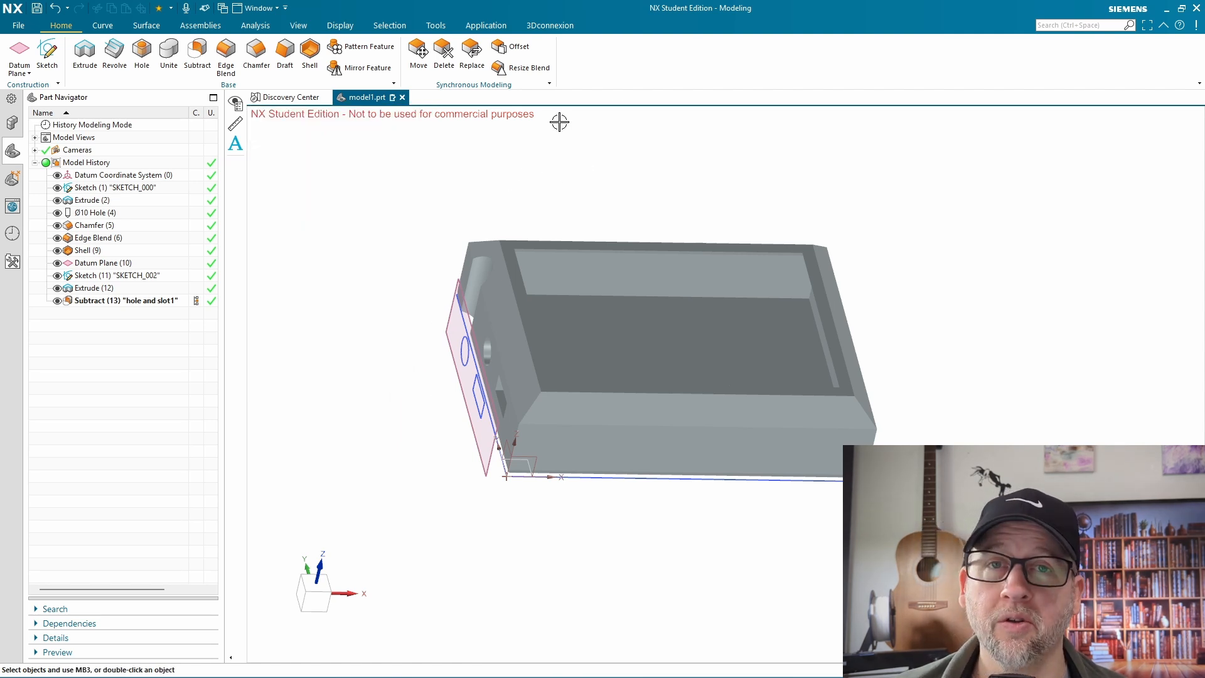